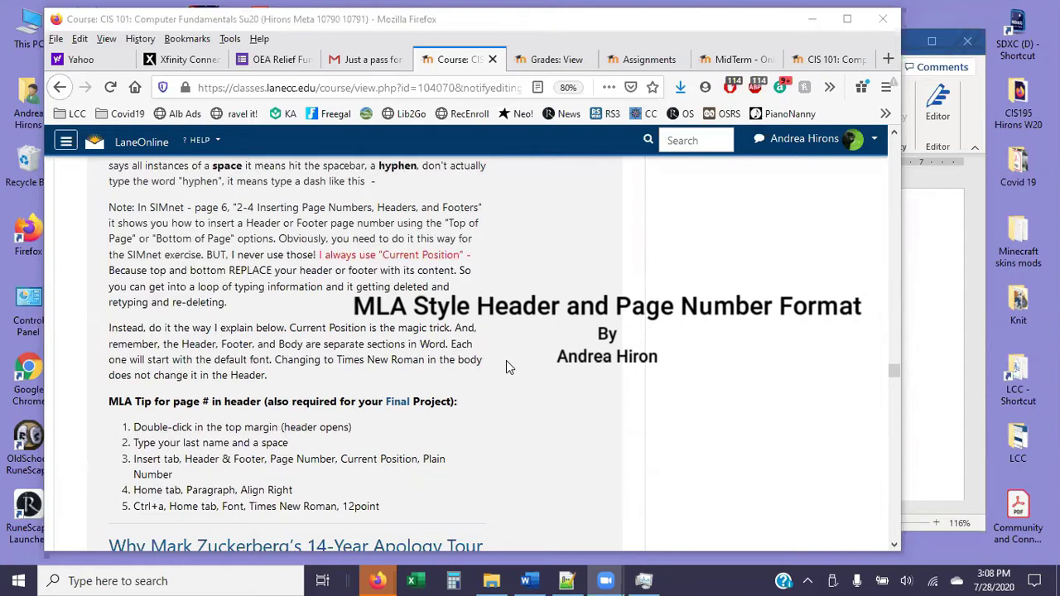
- Read the course notes on MLA headers, covering the Current Position advice and the numbered page number instructions
scroll(256, 357, "up", 3)
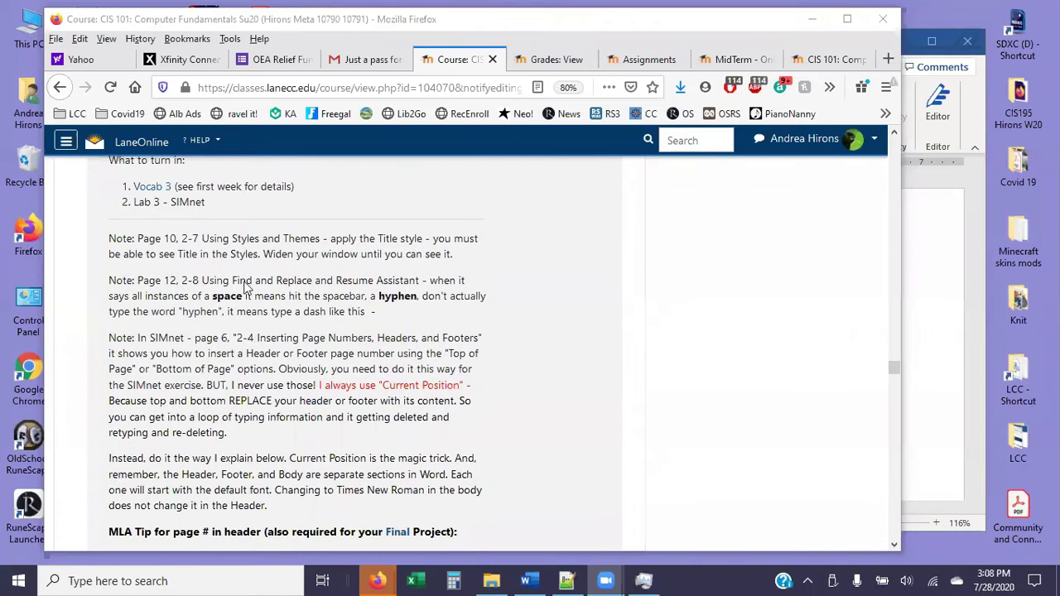
scroll(257, 313, "down", 2)
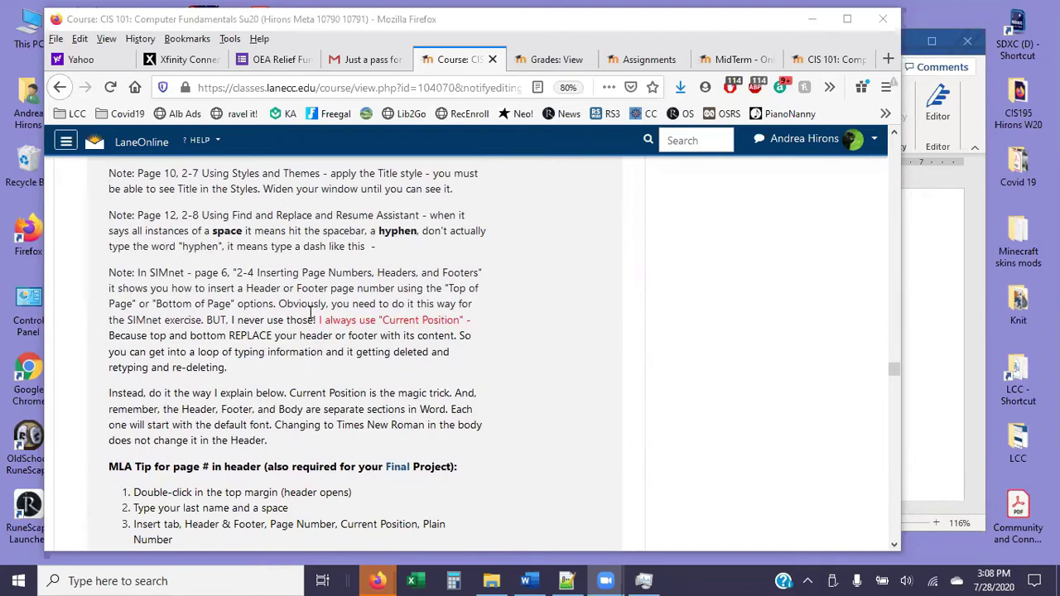
left_click_drag(197, 273, 401, 355)
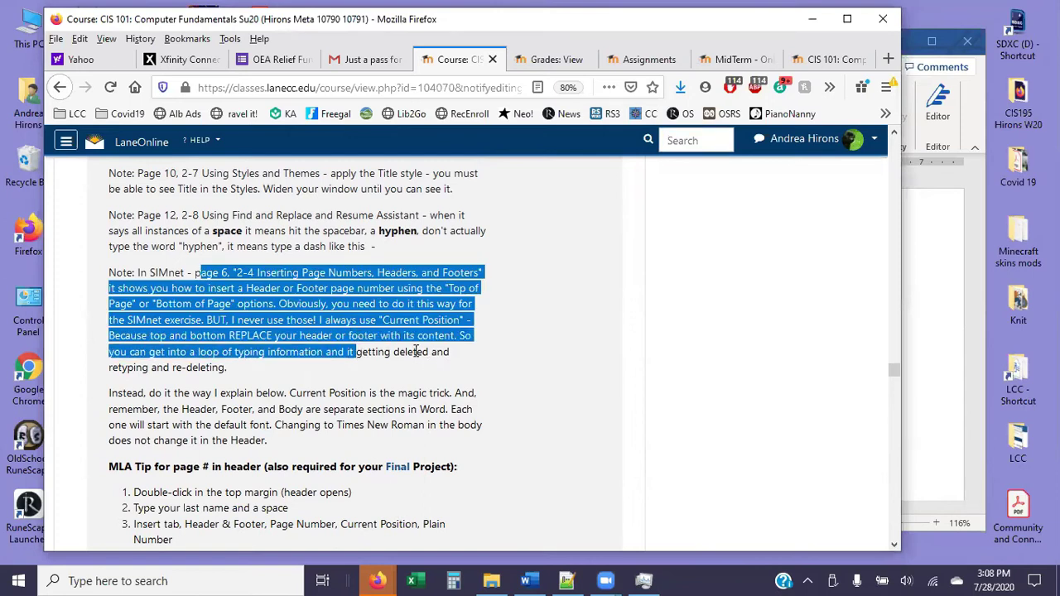
left_click(417, 351)
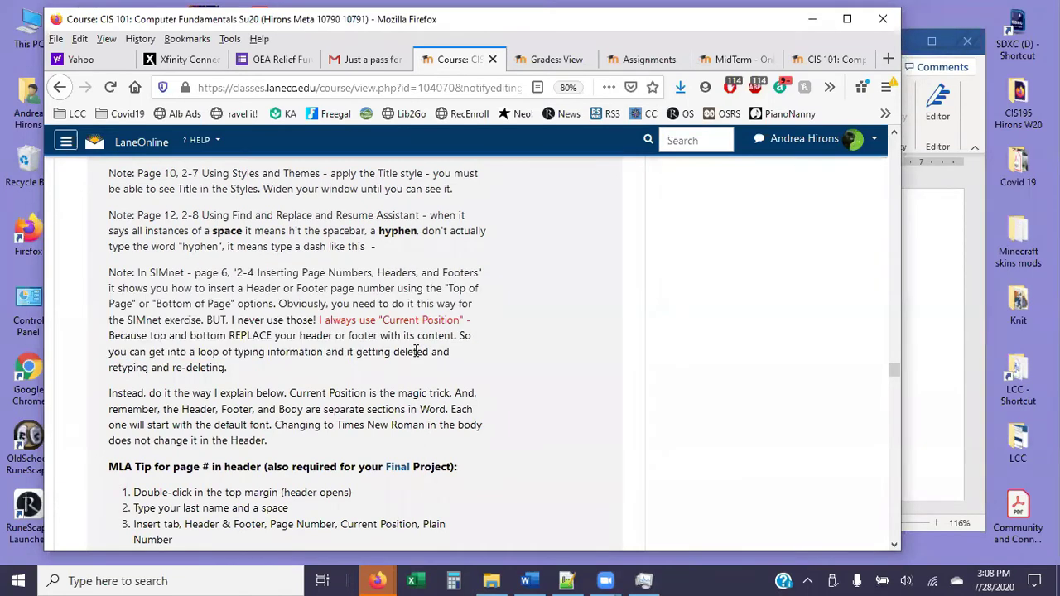
scroll(416, 351, "down", 1)
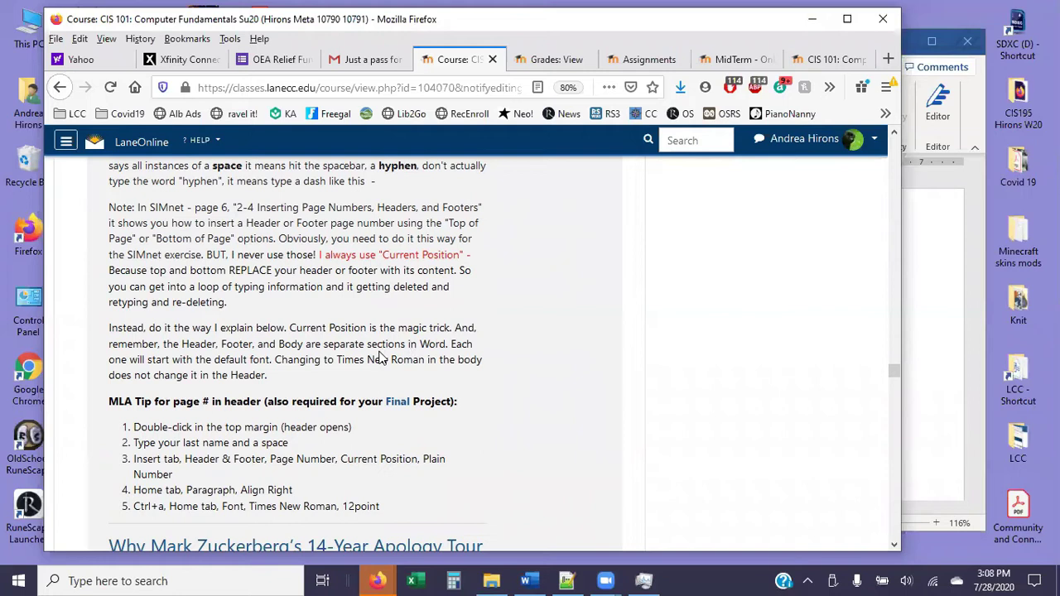
left_click_drag(158, 210, 318, 320)
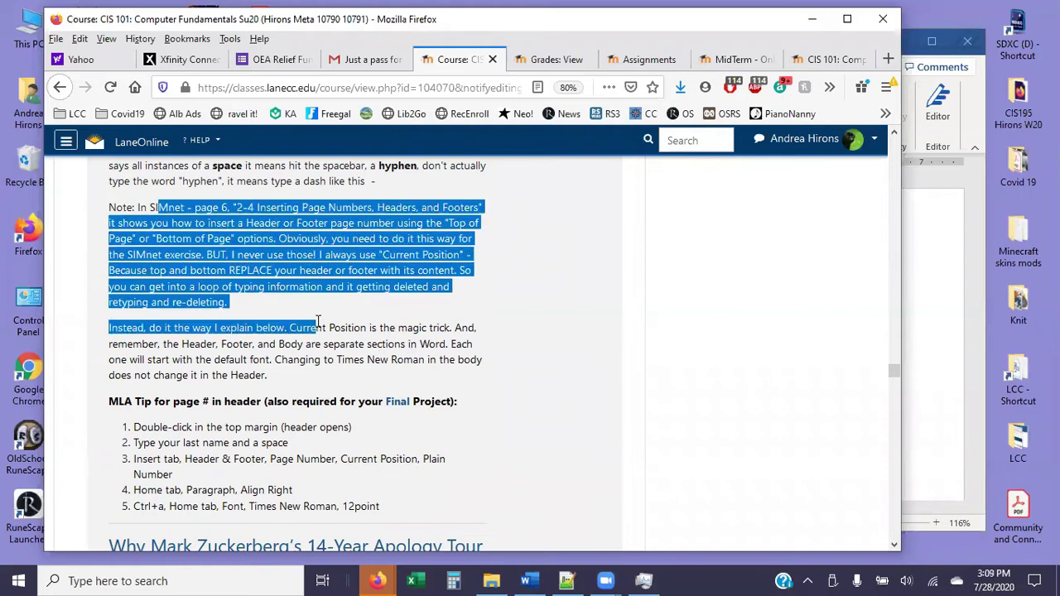
left_click(318, 322)
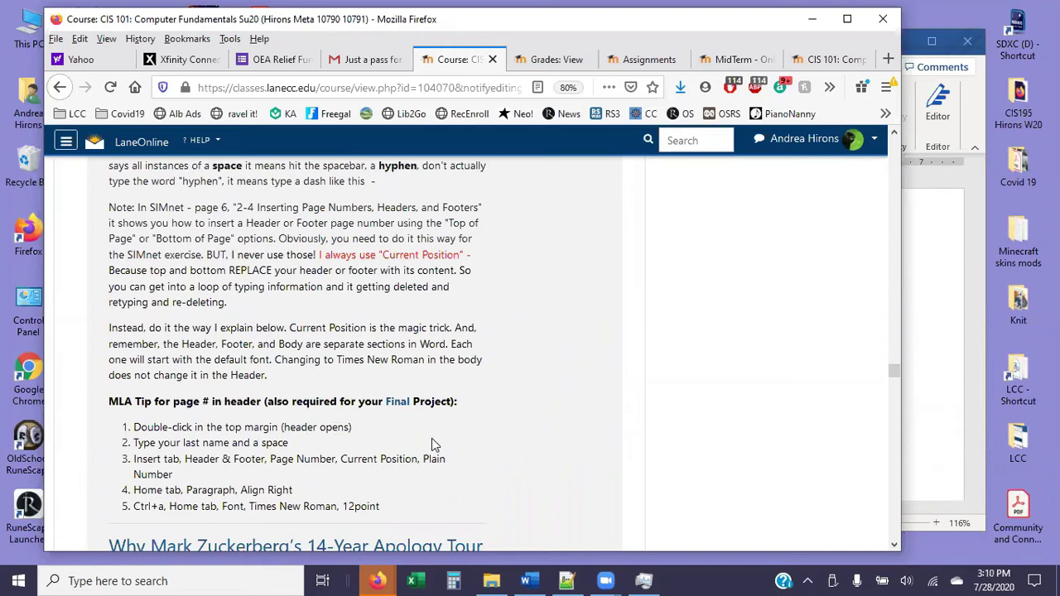
scroll(431, 438, "down", 2)
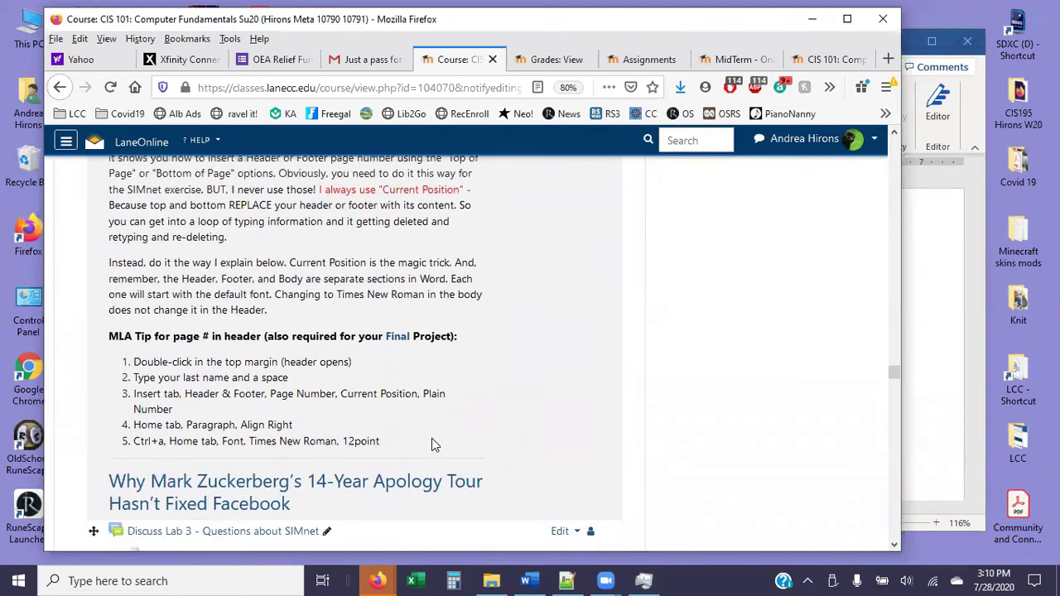
left_click_drag(147, 362, 402, 440)
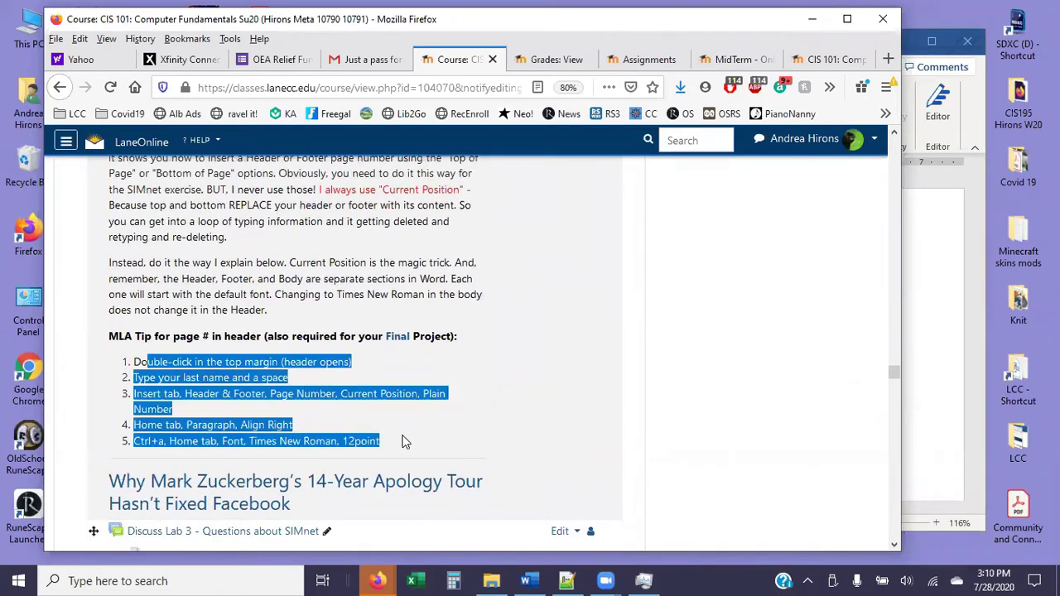
left_click(356, 374)
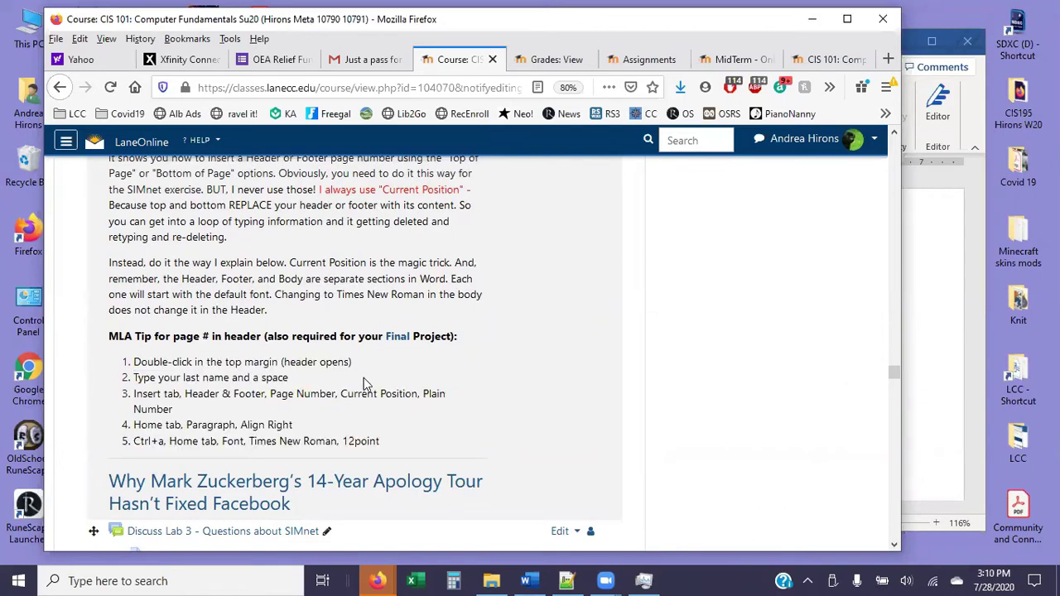
scroll(364, 383, "up", 2)
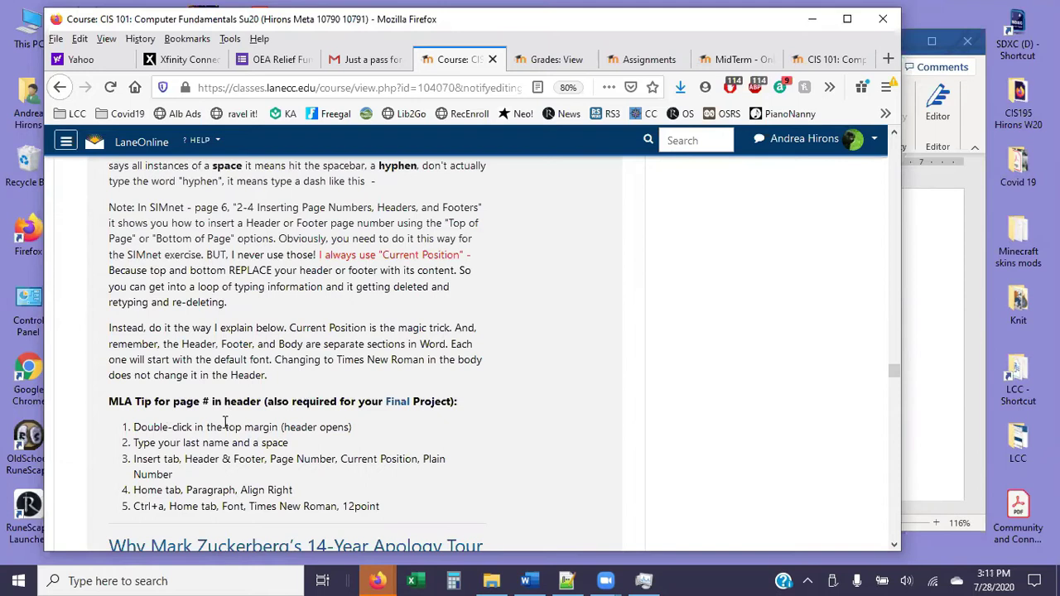
- Switch to the blank Word document and generate five sample paragraphs of five sentences with =rand(5,5)
left_click(534, 580)
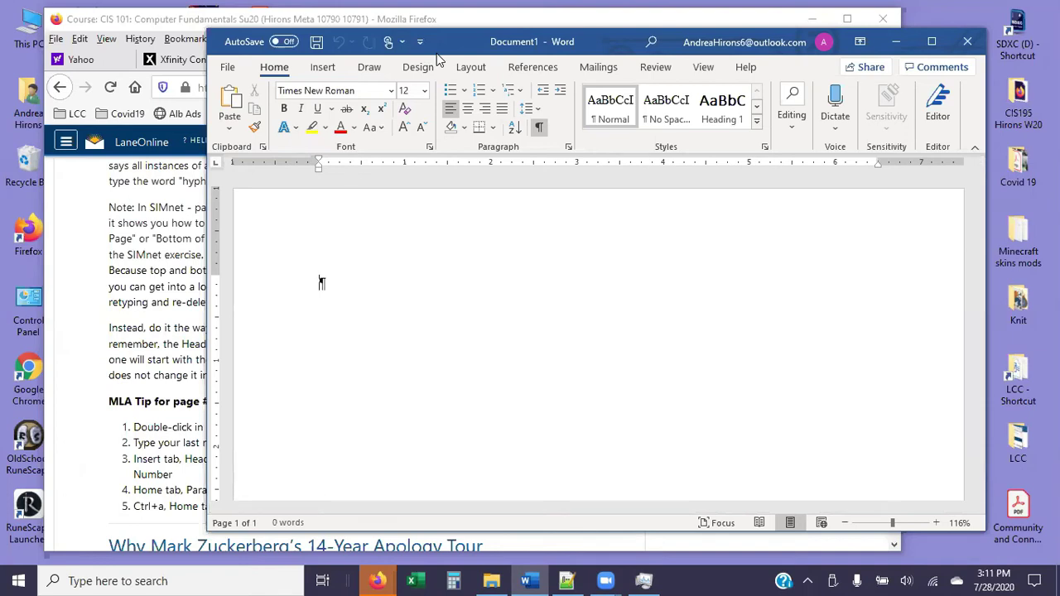
left_click_drag(437, 51, 359, 51)
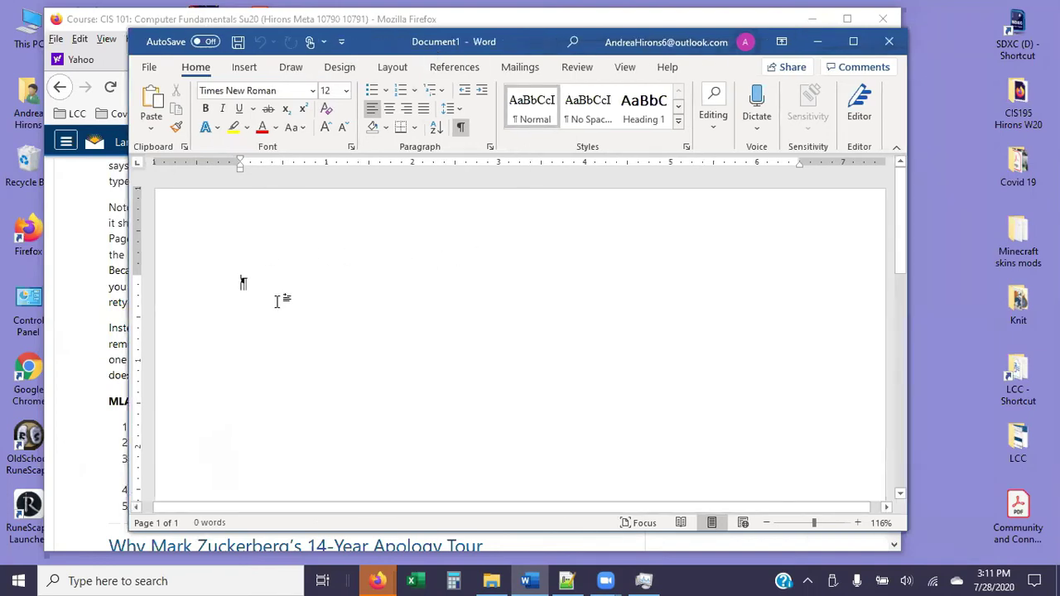
type("=")
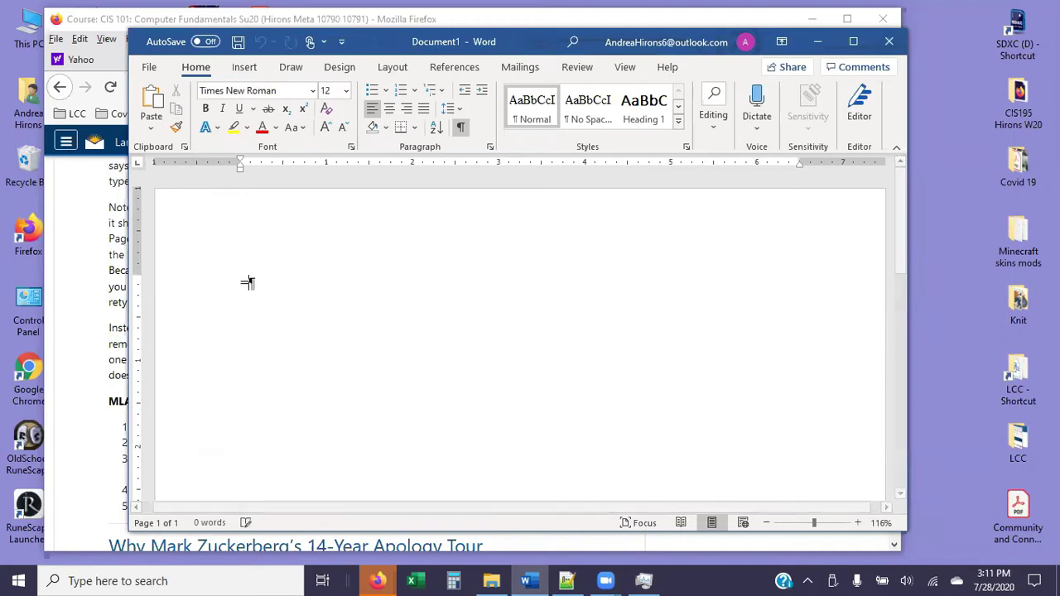
type("rand")
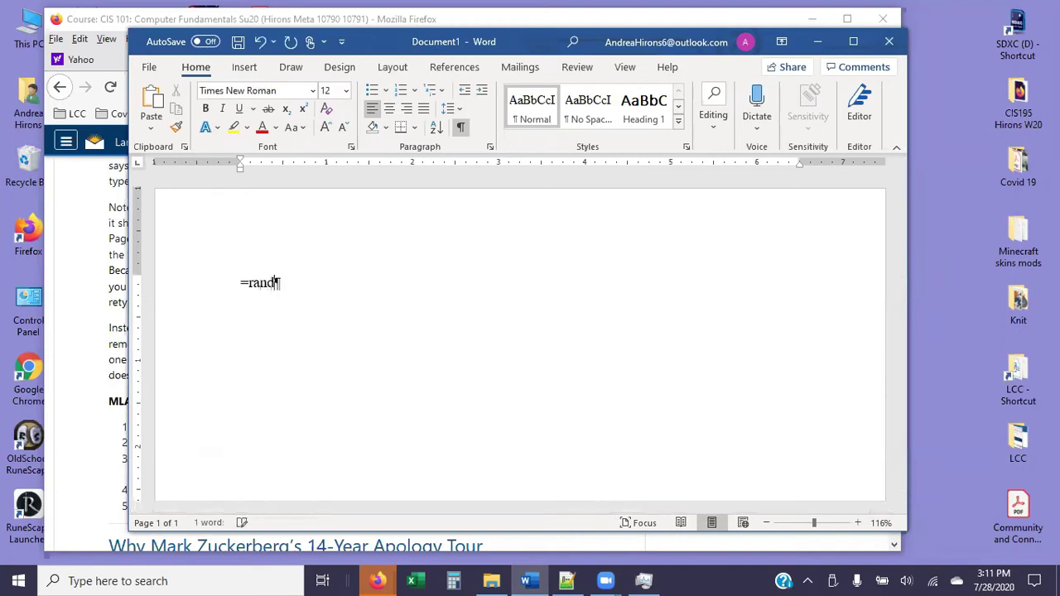
type("(5,5)")
key("Return")
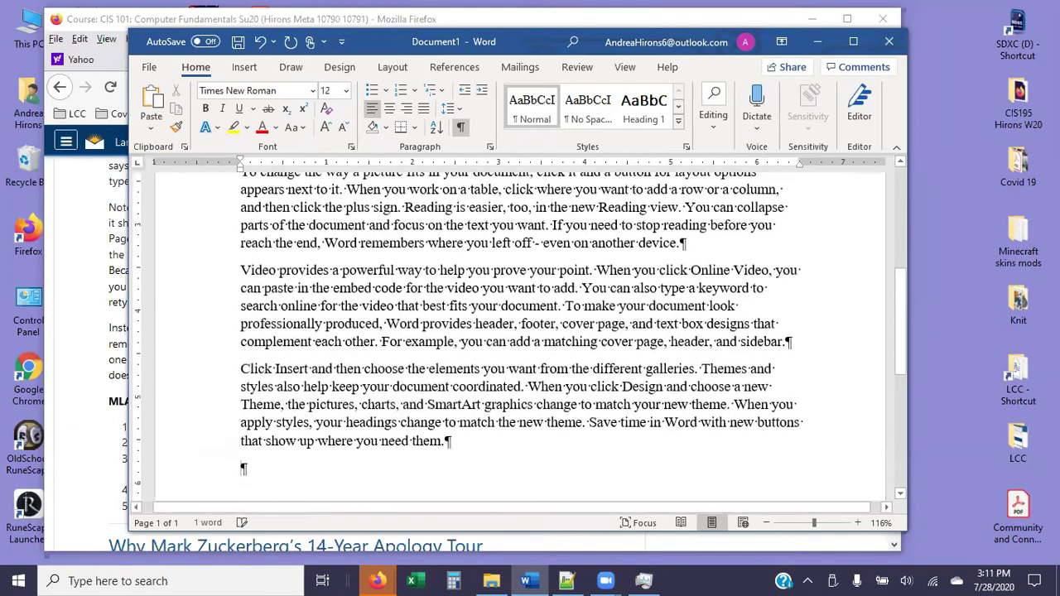
scroll(324, 217, "up", 6)
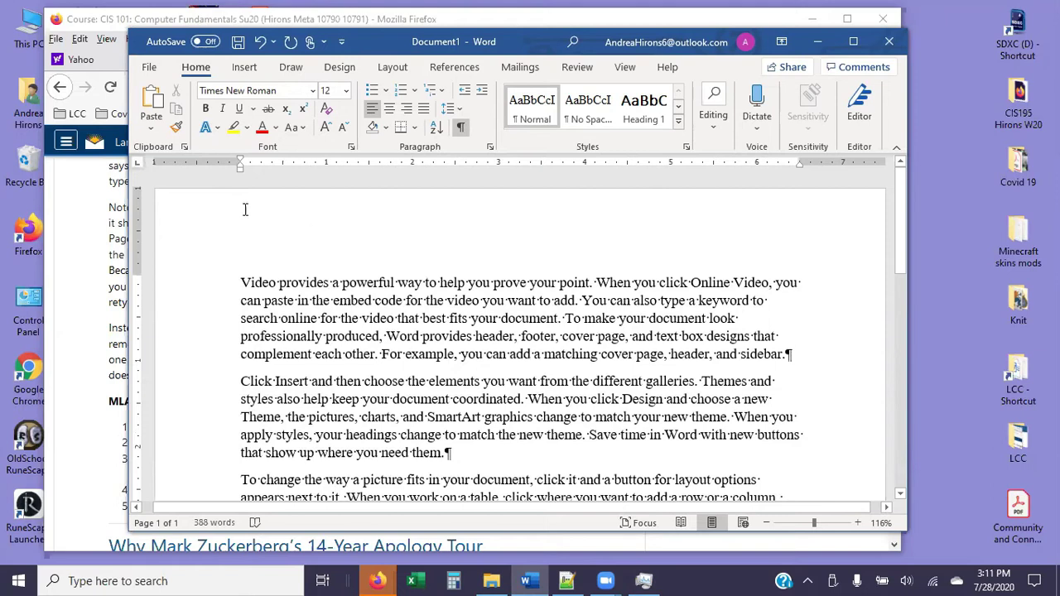
- Switch twice between editing the page header and editing the body text
double_click(320, 224)
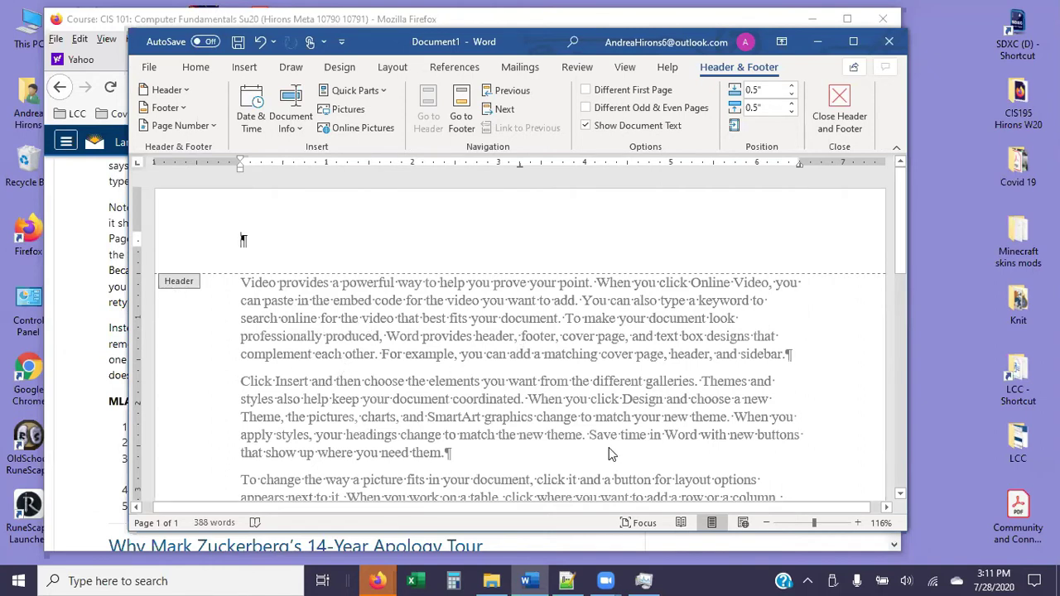
double_click(400, 337)
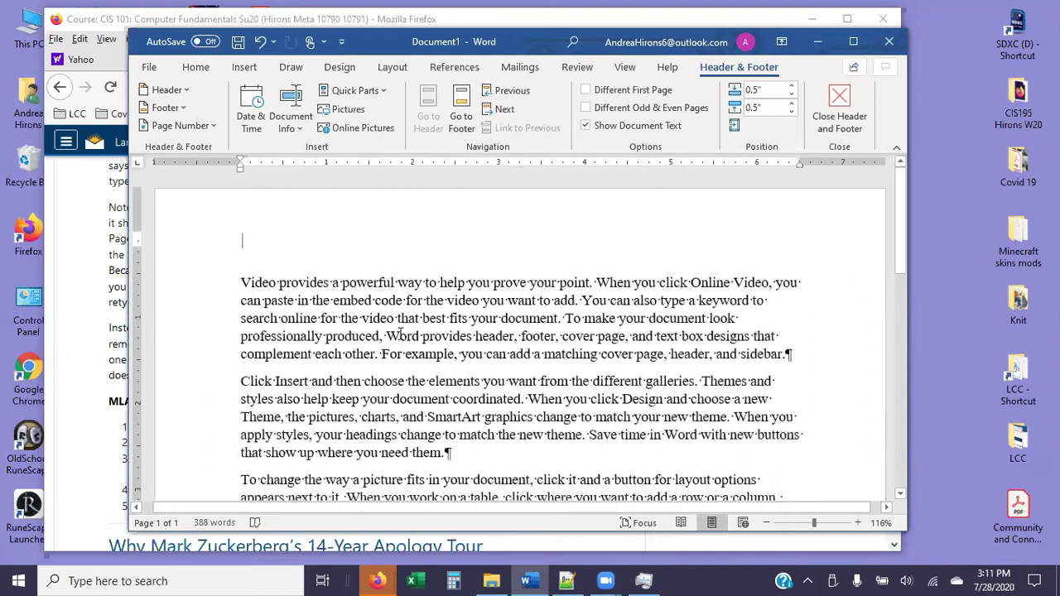
double_click(416, 228)
double_click(401, 352)
- Try to open the footer from the blank space below the last paragraph, undoing the blank lines this adds
scroll(400, 352, "down", 9)
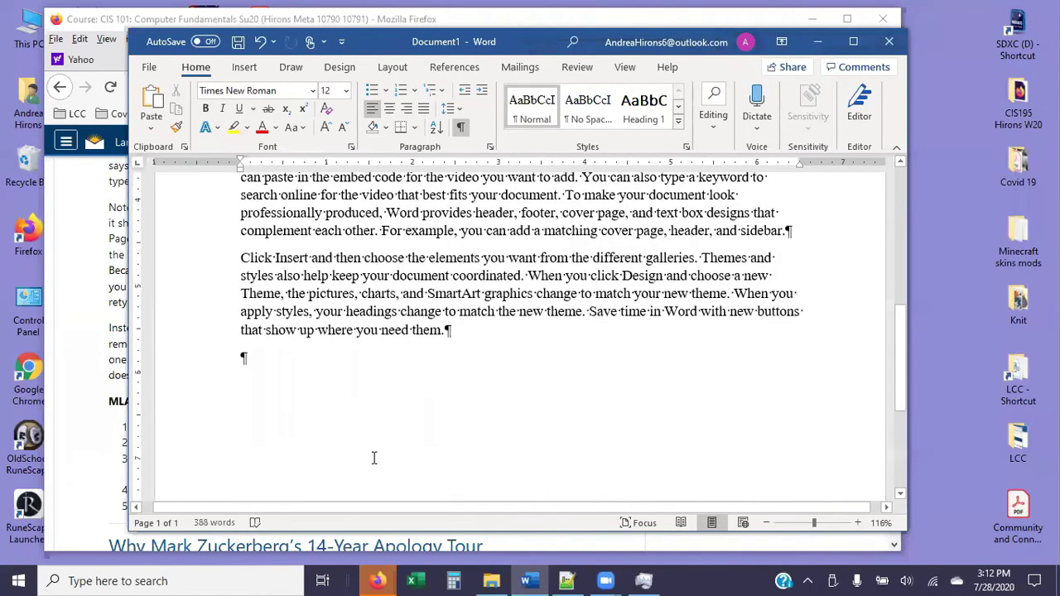
double_click(373, 451)
scroll(480, 450, "down", 1)
key("ctrl+z")
double_click(377, 476)
scroll(440, 422, "down", 3)
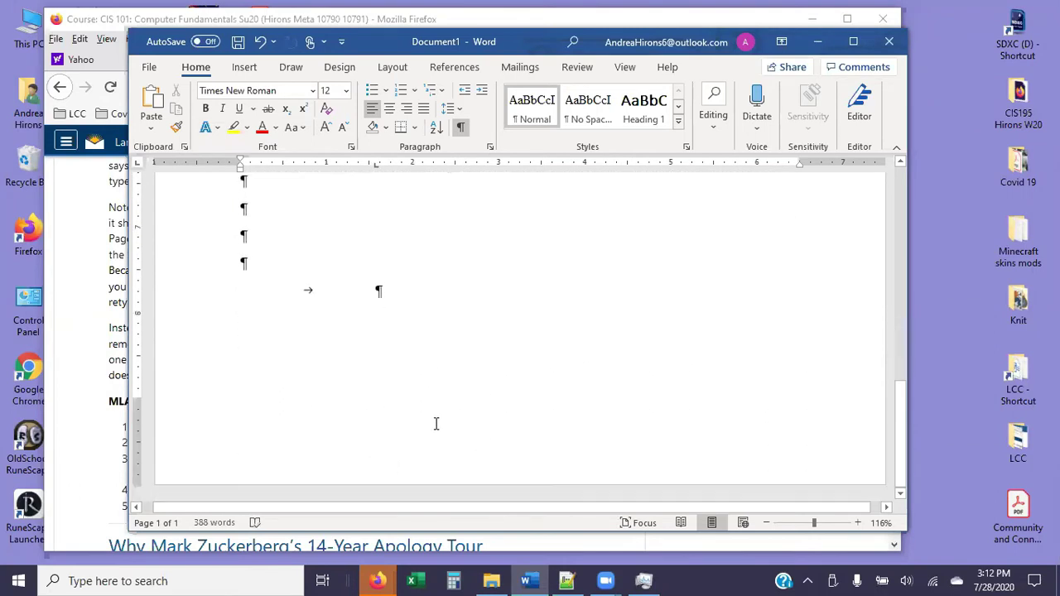
key("ctrl+z")
double_click(406, 451)
scroll(426, 406, "down", 1)
scroll(379, 399, "up", 4)
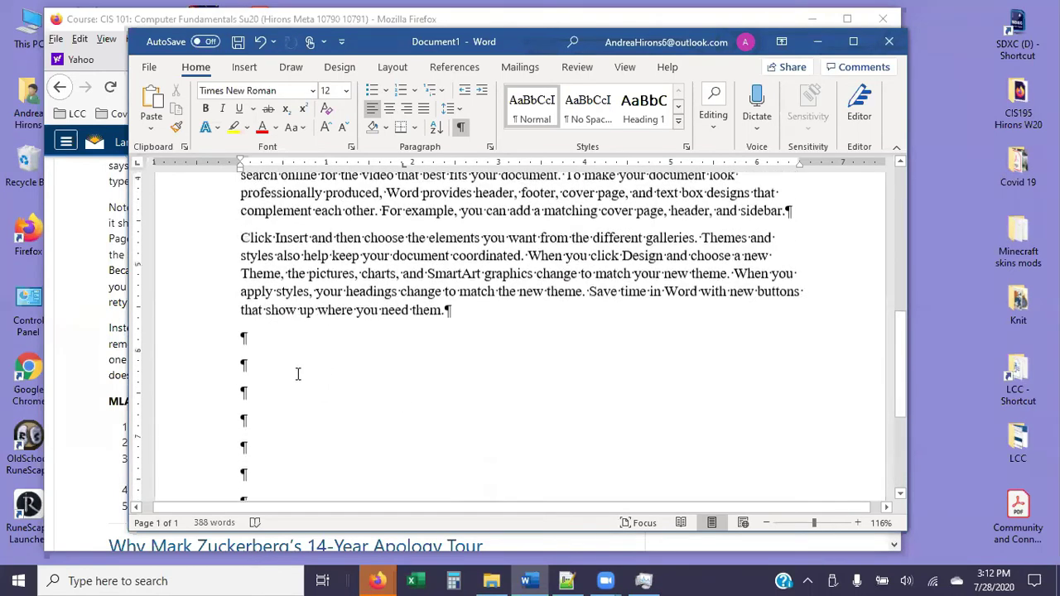
key("ctrl+z")
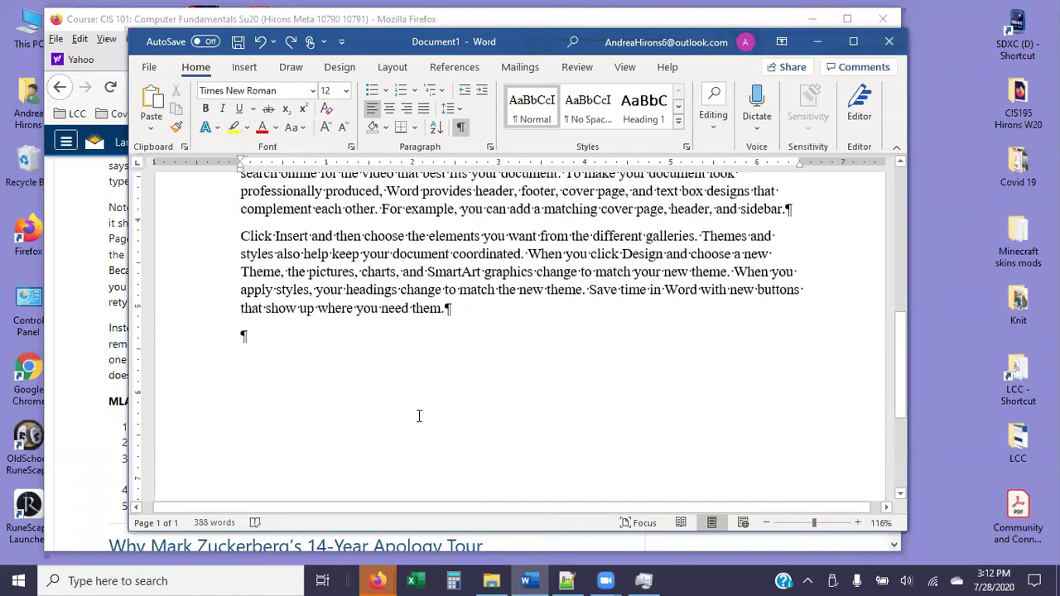
- Open the first page's header for editing and enter the last name followed by a space
scroll(419, 416, "up", 8)
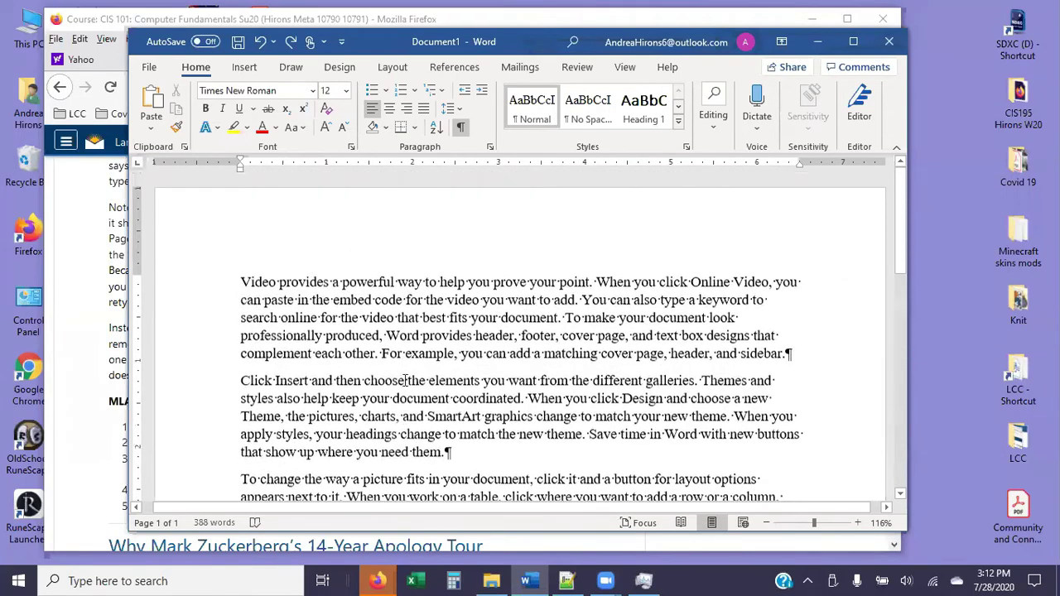
double_click(382, 231)
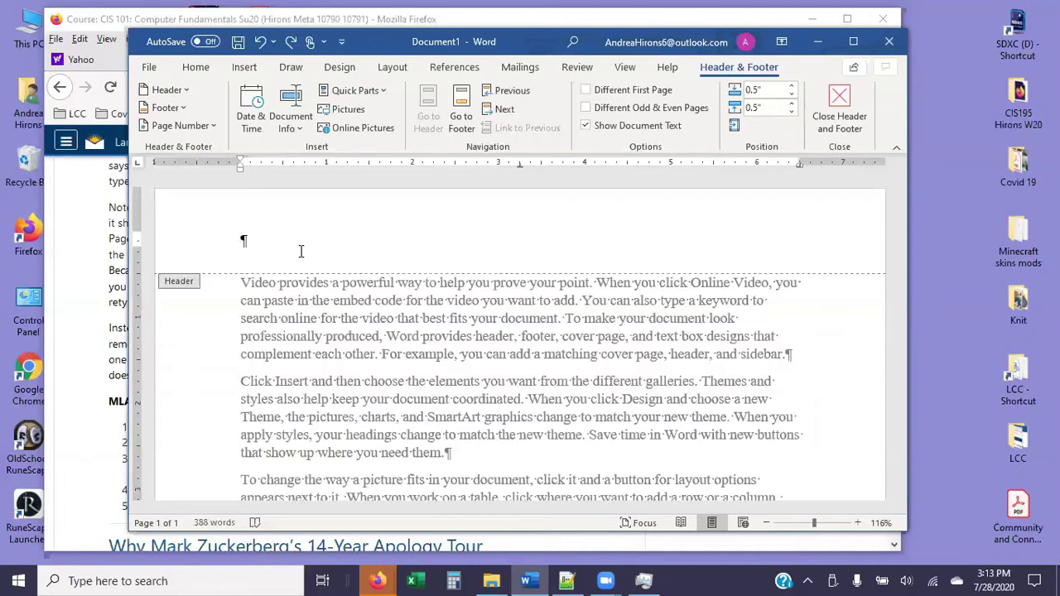
type("Brown")
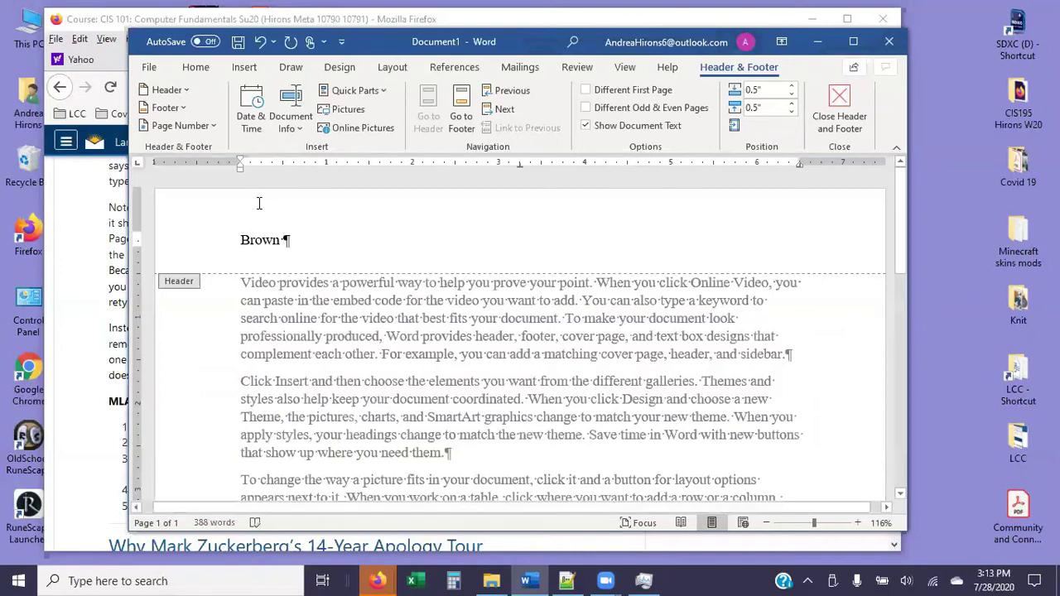
- Insert a Plain Number page number at the current position, right after the last name in the header
left_click(198, 125)
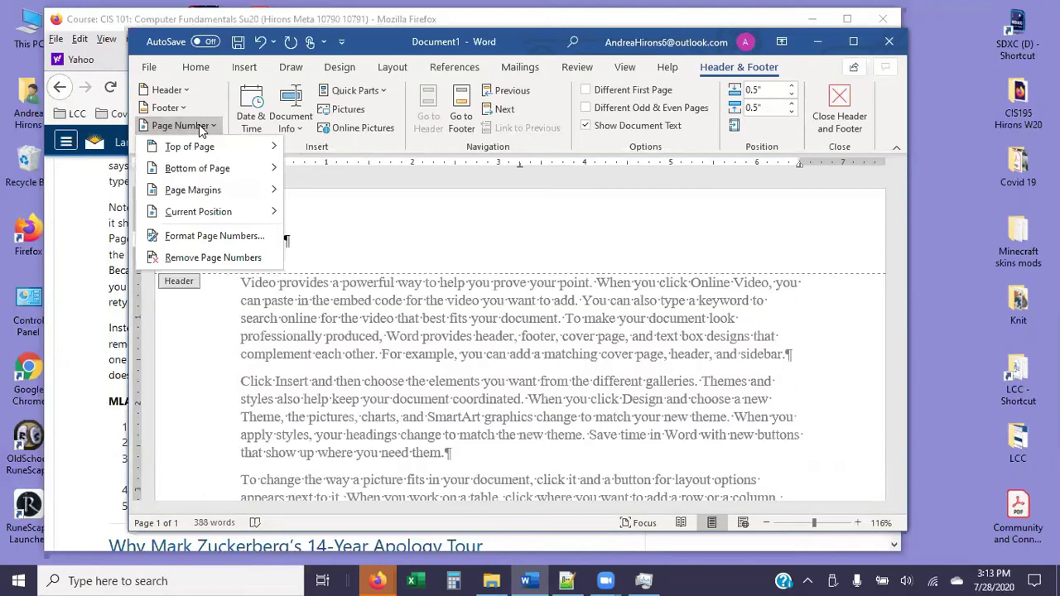
mouse_move(205, 151)
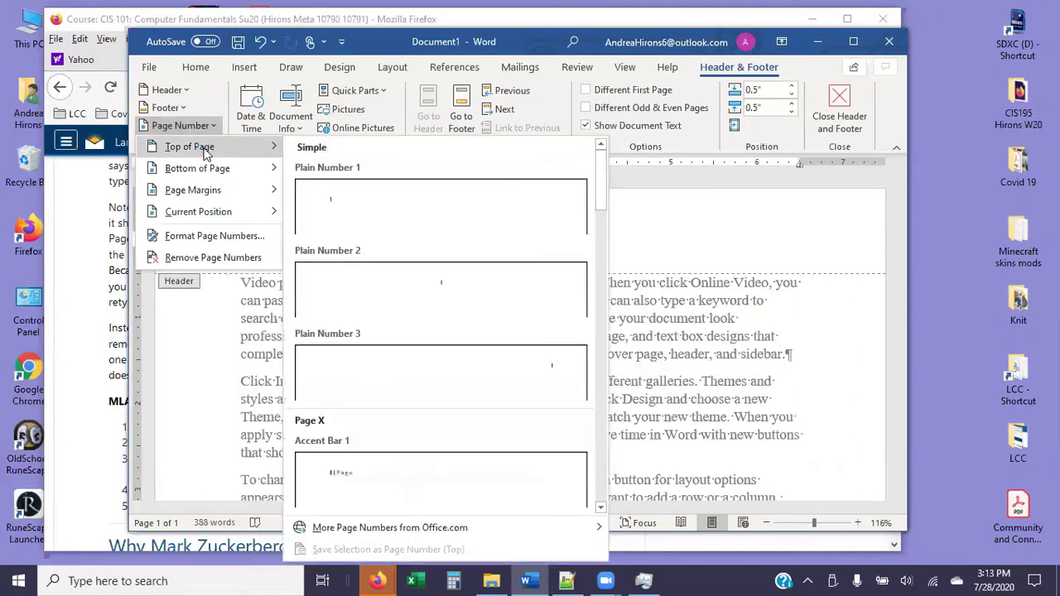
mouse_move(210, 171)
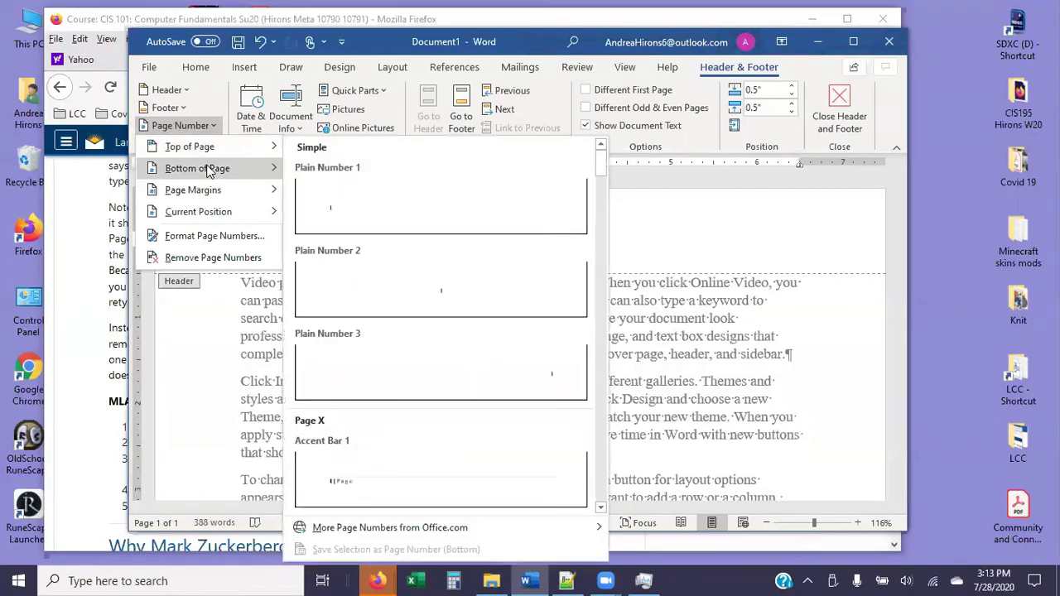
mouse_move(207, 192)
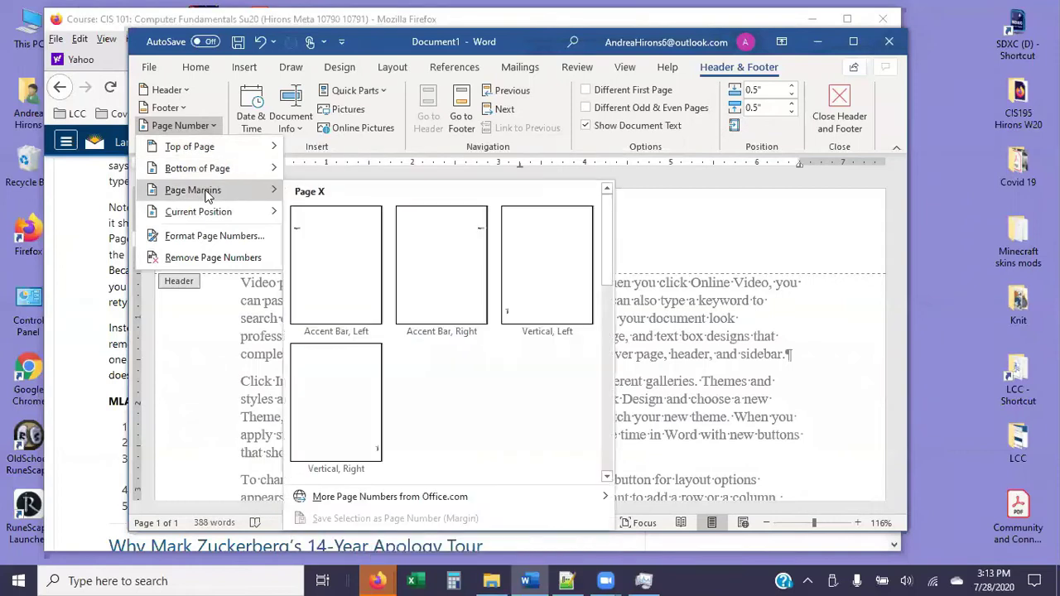
mouse_move(207, 213)
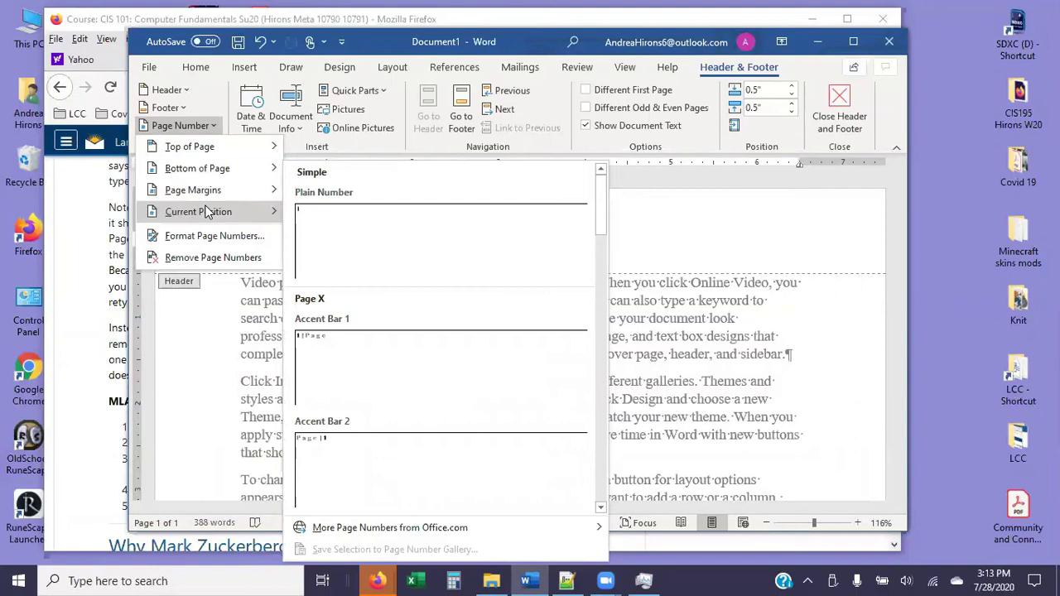
left_click(331, 237)
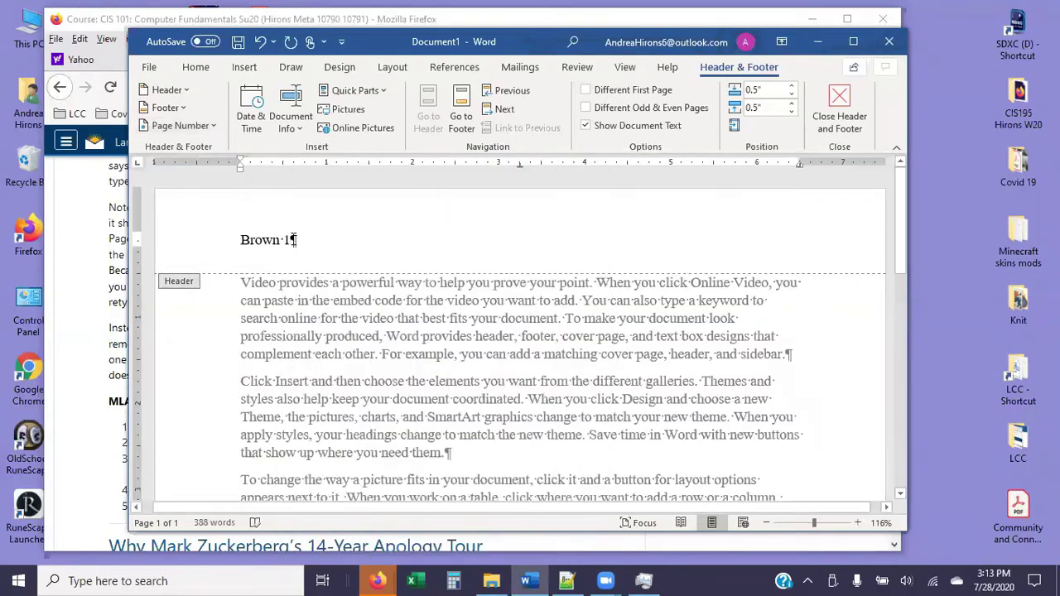
- Select the header line and toggle the page number to show its field code
left_click(294, 239)
left_click(190, 245)
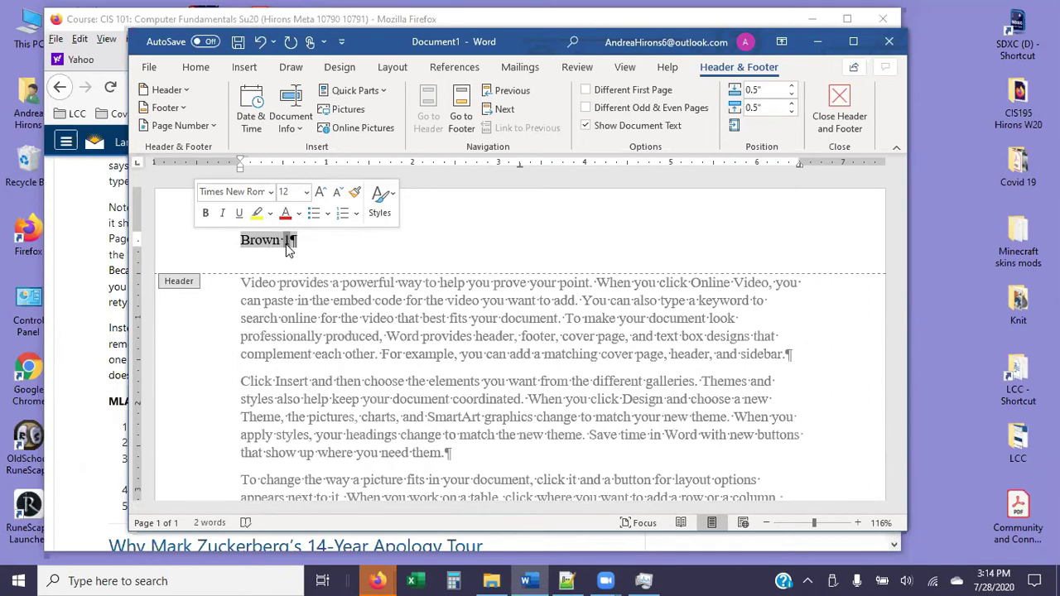
right_click(287, 250)
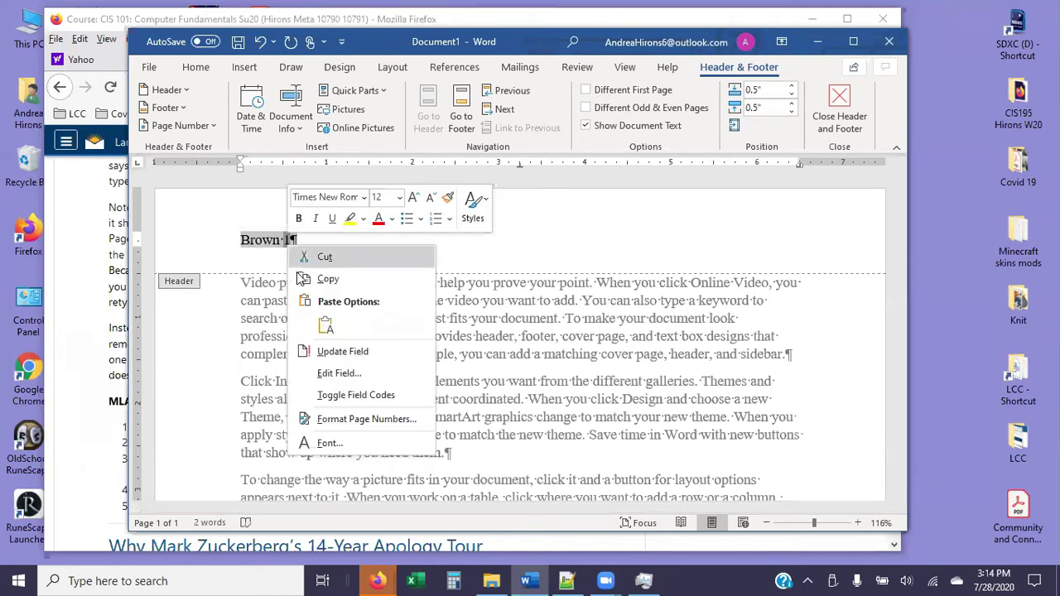
left_click(362, 396)
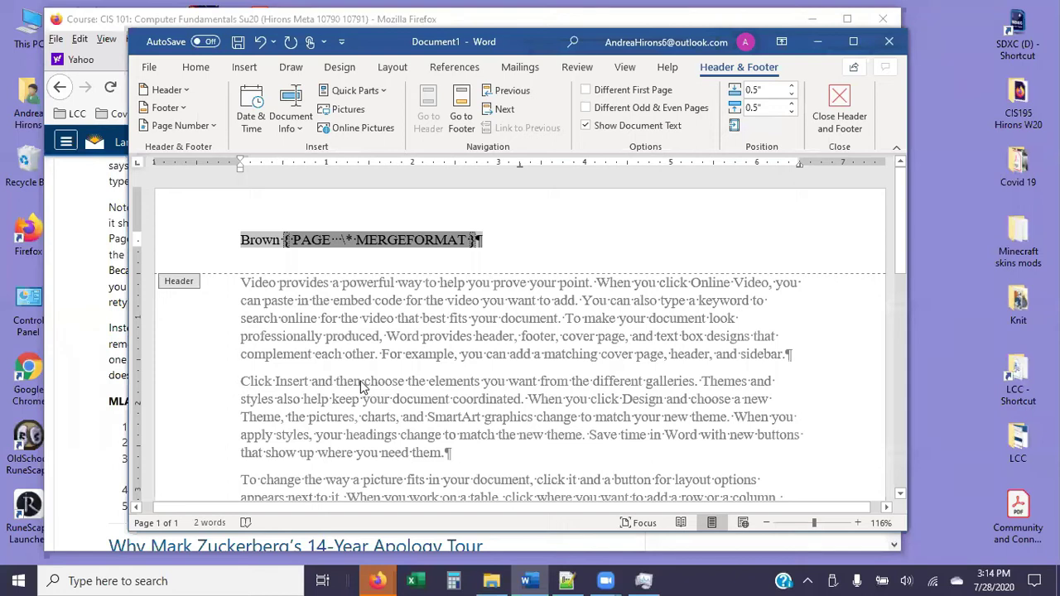
- Toggle the header's page number from its field code back to the displayed number
right_click(397, 237)
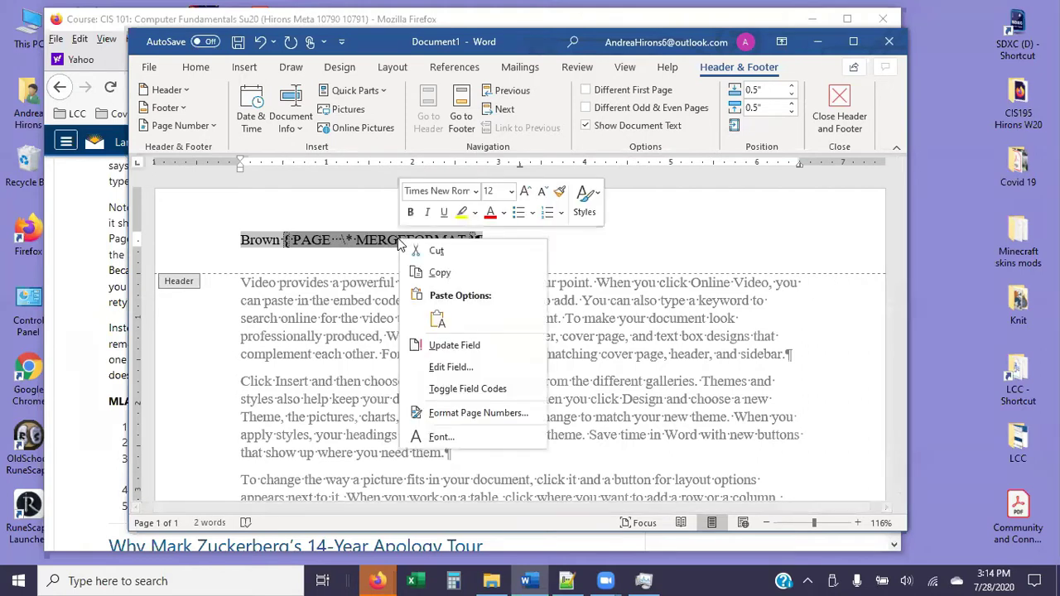
left_click(474, 389)
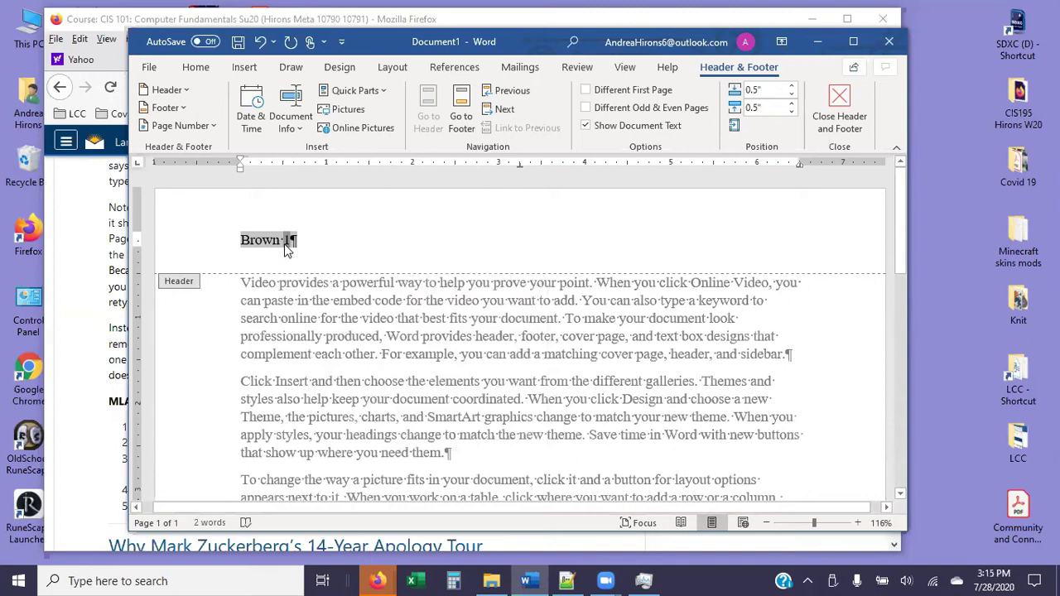
left_click(239, 240)
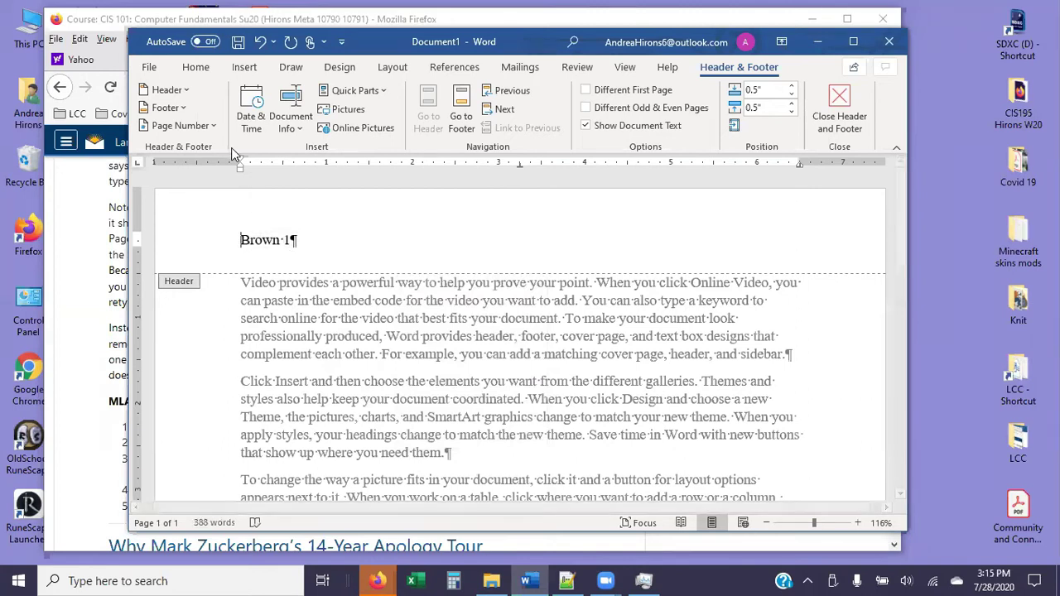
- Select the whole header line and set its font to Calibri (Body) at 11 pt
left_click_drag(243, 236, 298, 238)
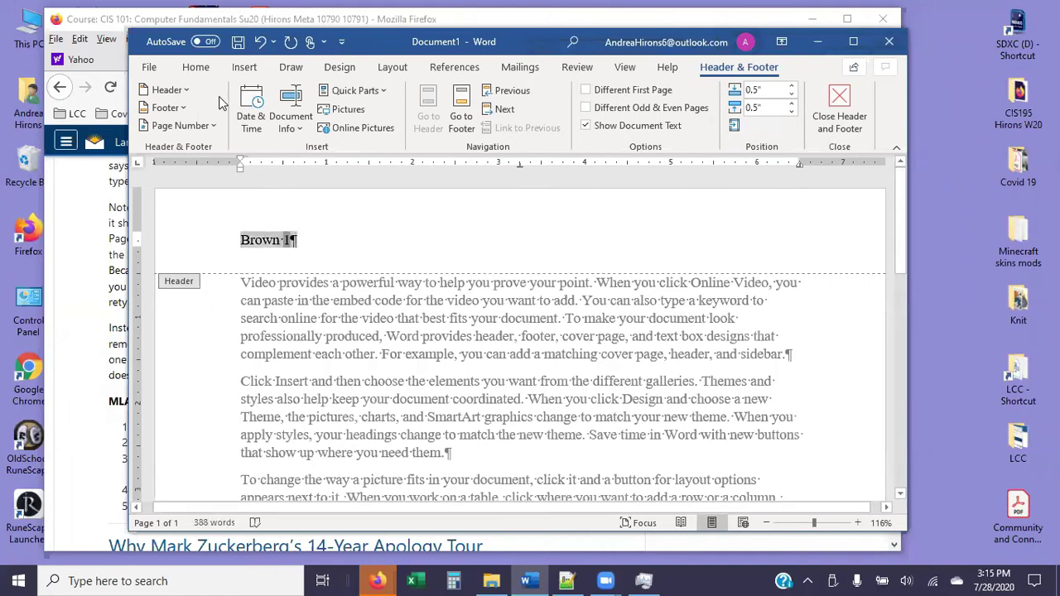
left_click(195, 67)
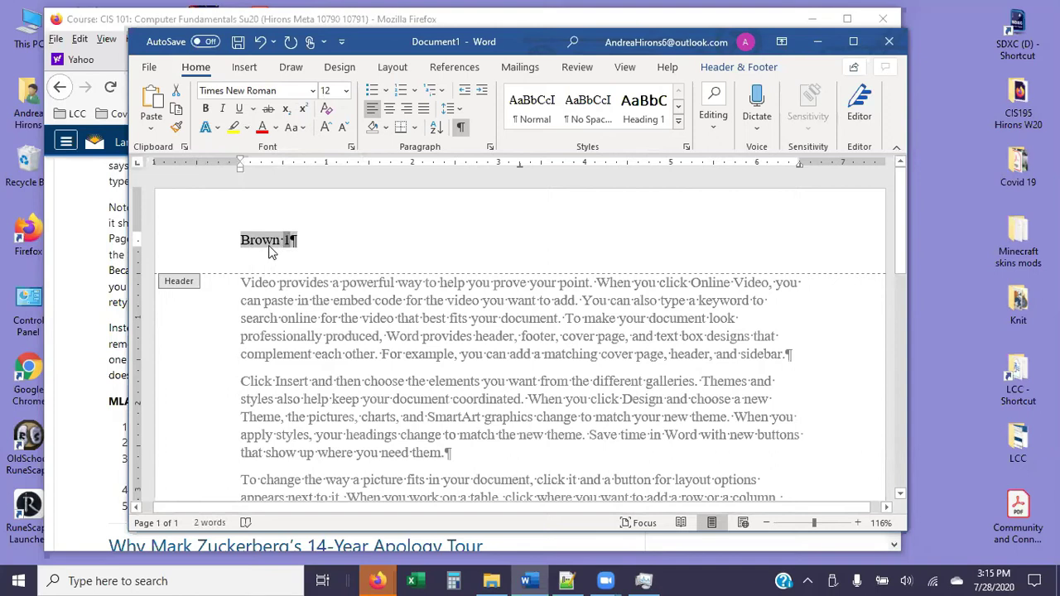
left_click(312, 90)
left_click(272, 157)
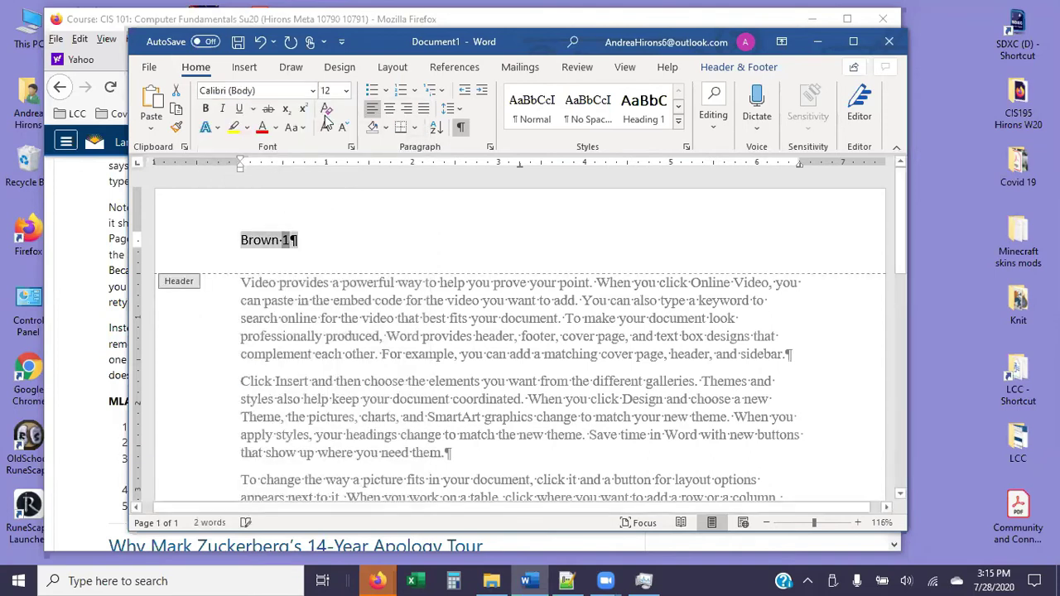
left_click(346, 90)
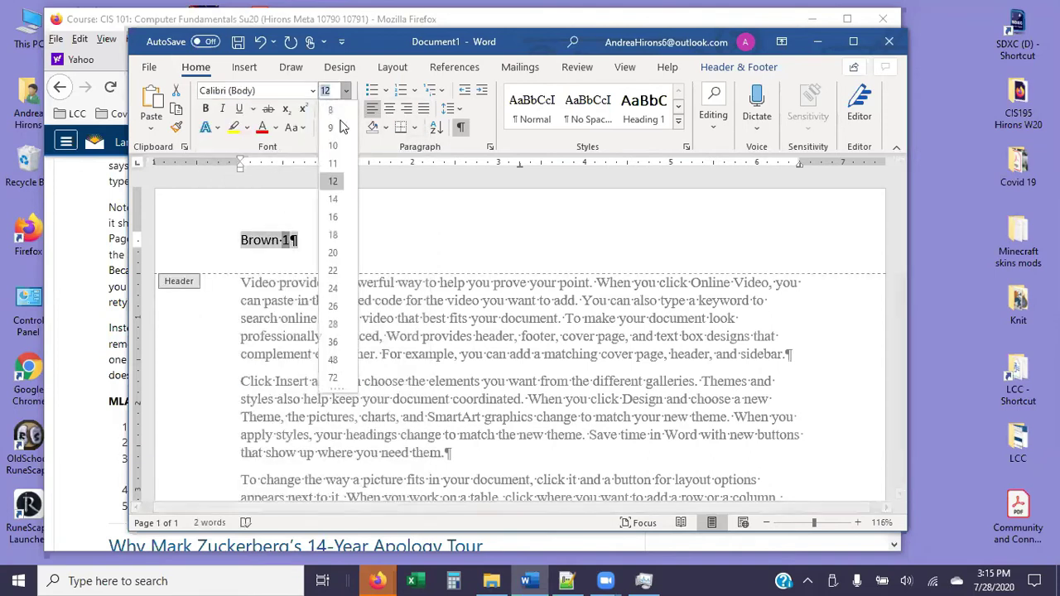
left_click(333, 164)
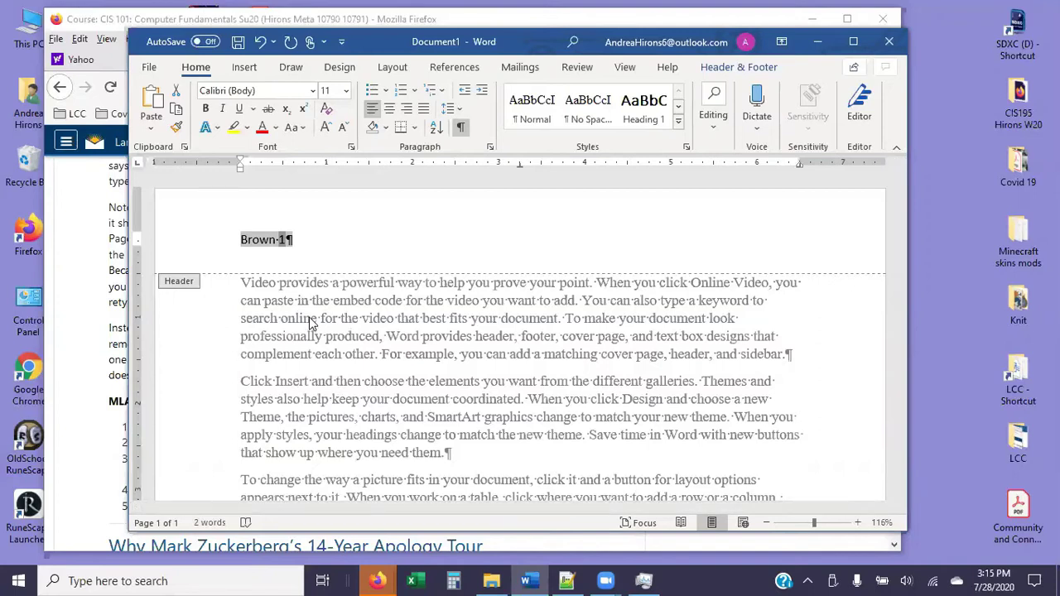
- Set the header line's font to Times New Roman at 12 pt
left_click(312, 91)
left_click(249, 201)
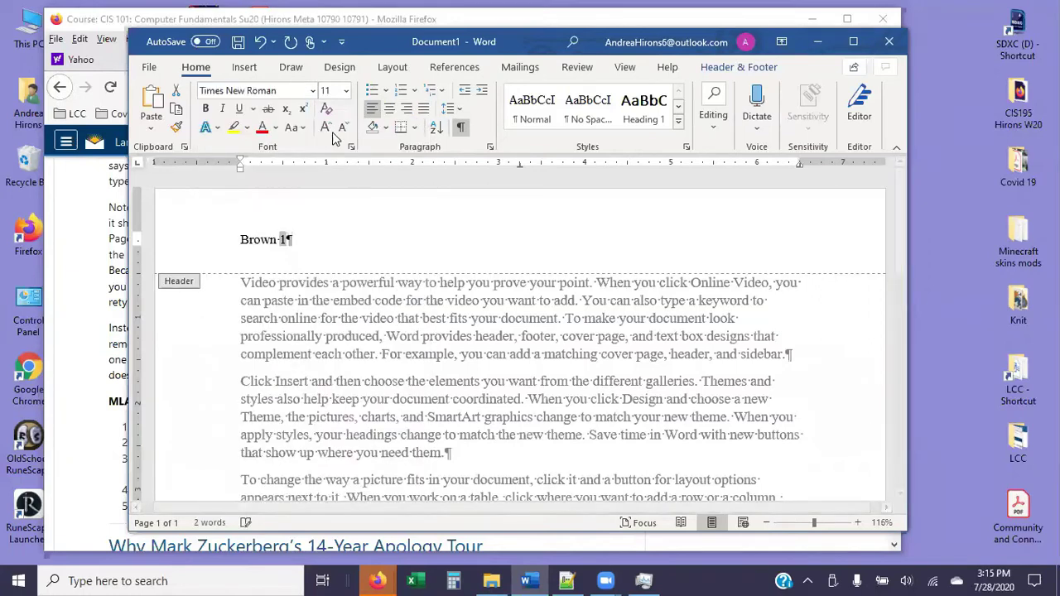
left_click(345, 90)
left_click(333, 182)
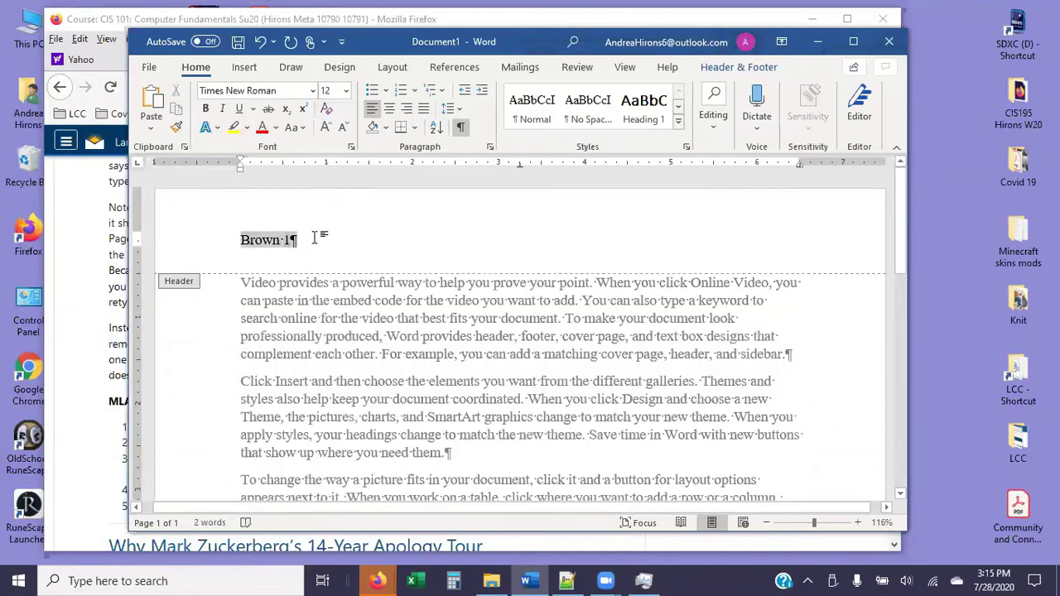
left_click(284, 238)
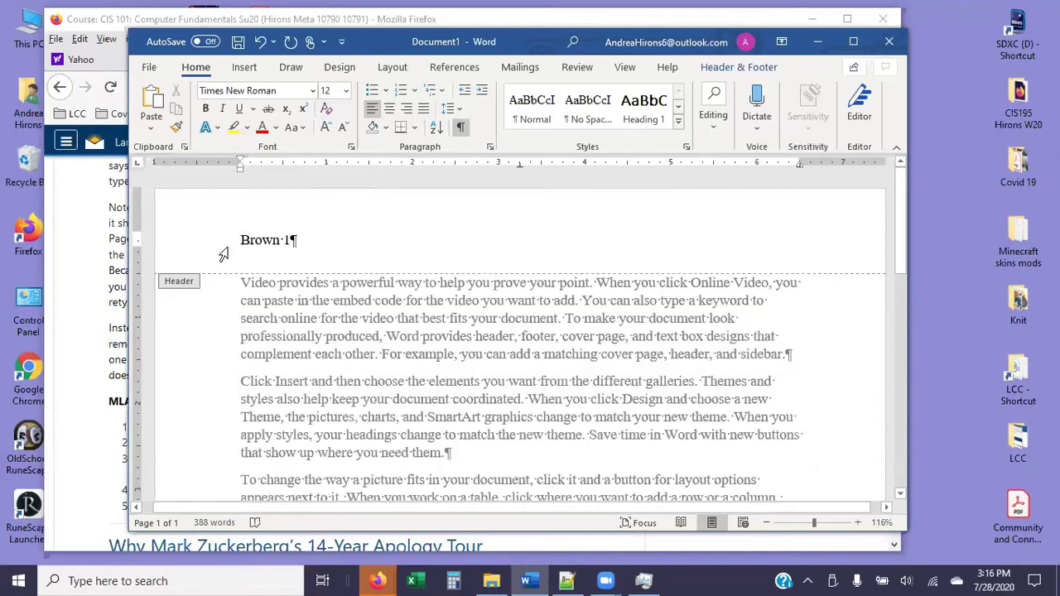
- Change only the last name in the header to Calibri, leaving out the page number
left_click_drag(247, 239, 268, 245)
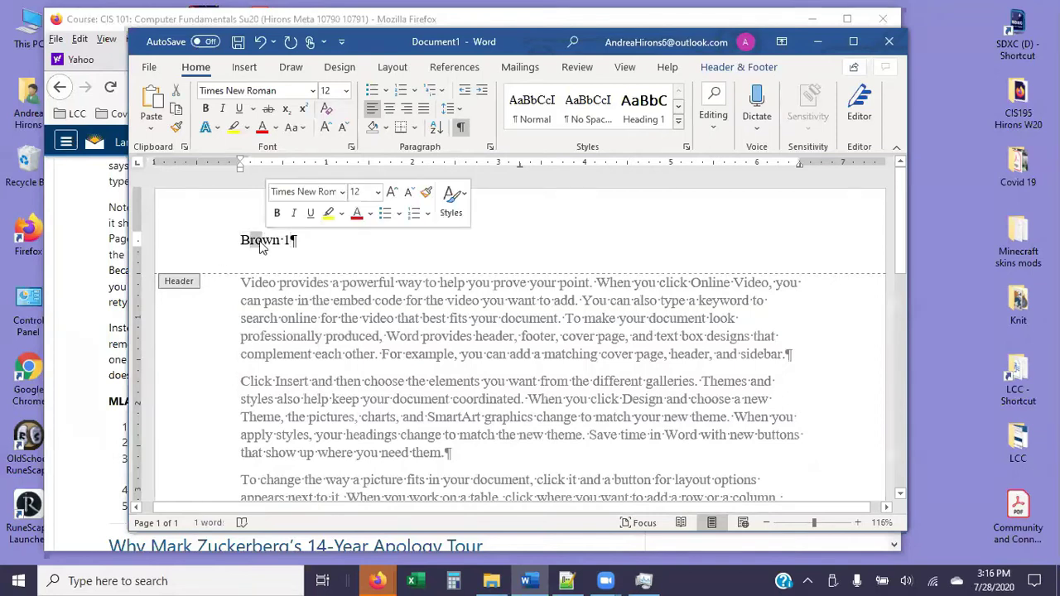
left_click(260, 245)
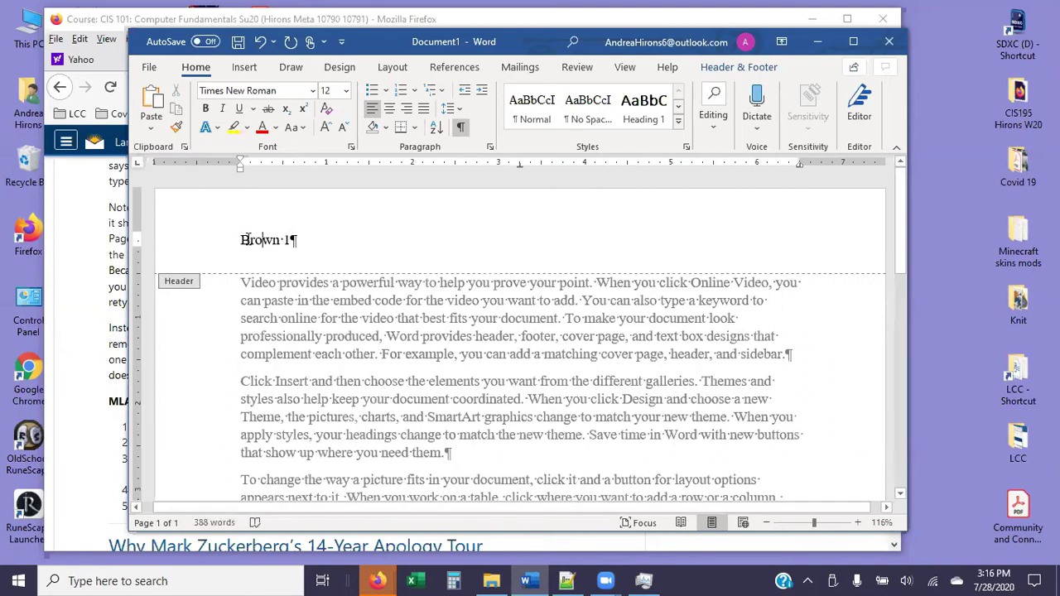
double_click(247, 239)
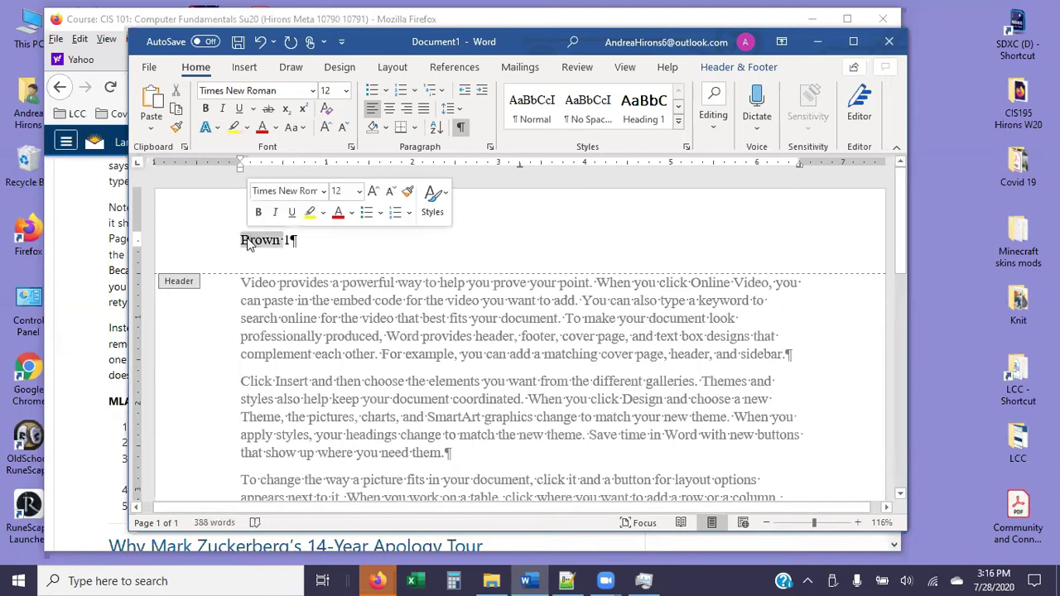
left_click(321, 195)
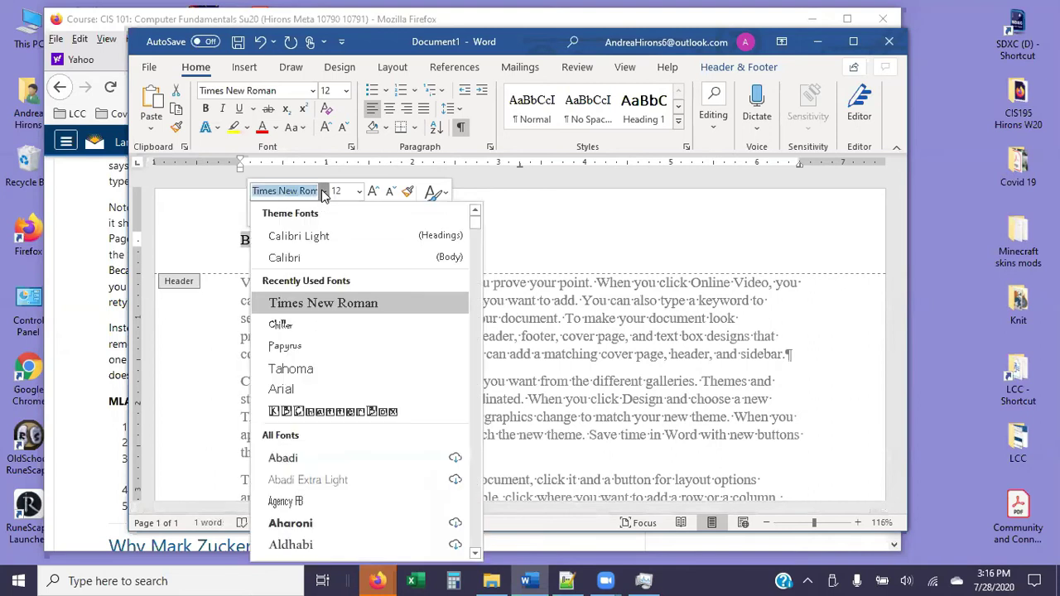
left_click(314, 261)
left_click(253, 238)
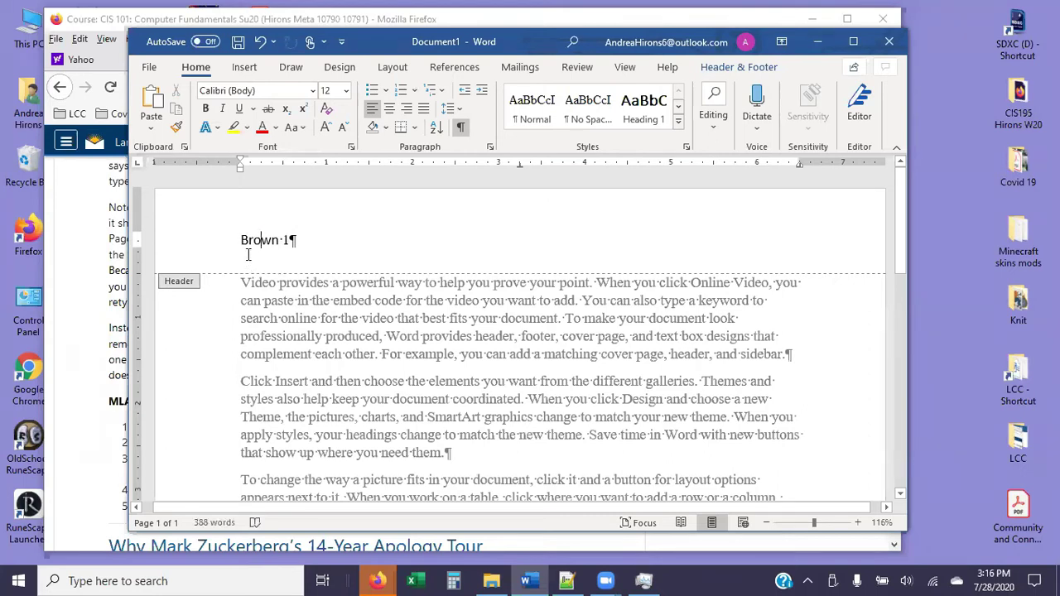
- Apply Times New Roman to the entire header line, including both the last name and the page number
left_click_drag(239, 239, 297, 240)
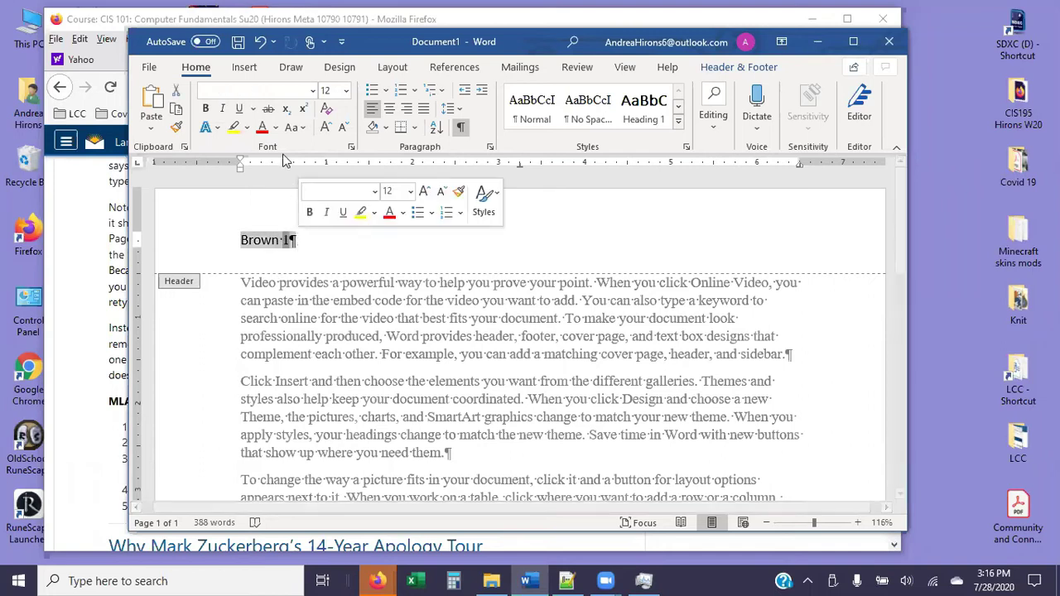
left_click(311, 91)
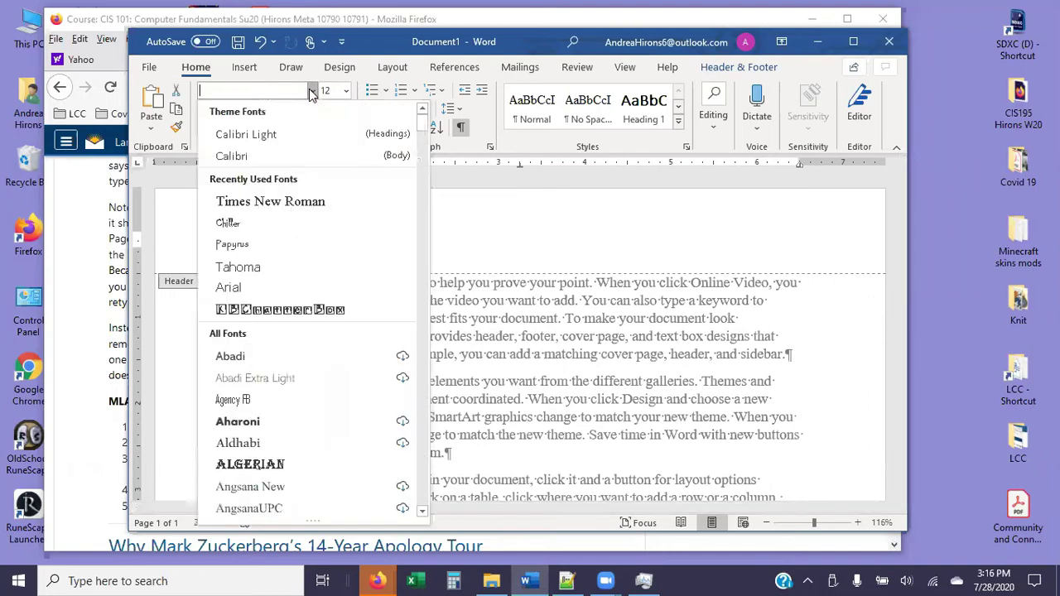
left_click(305, 202)
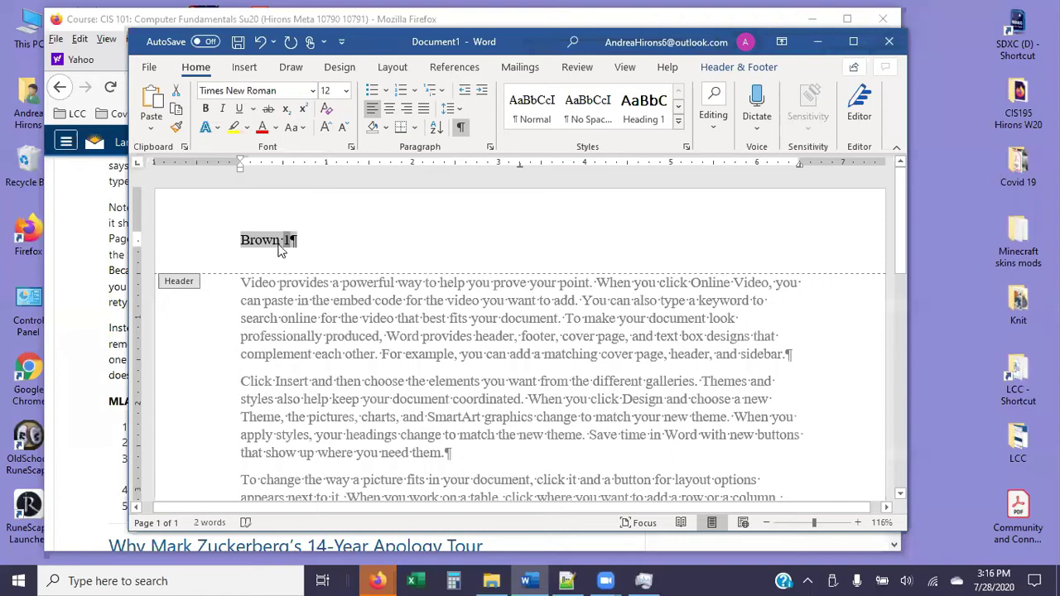
left_click(242, 246)
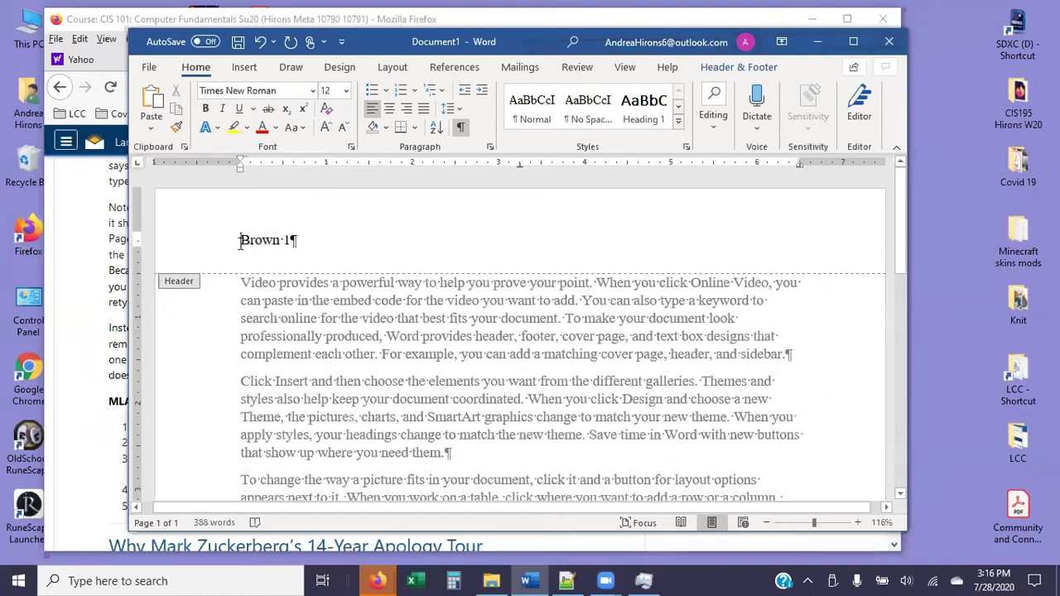
- Try Calibri on just the header's last name in an enlarged view, and undo the font change
left_click_drag(814, 522, 827, 523)
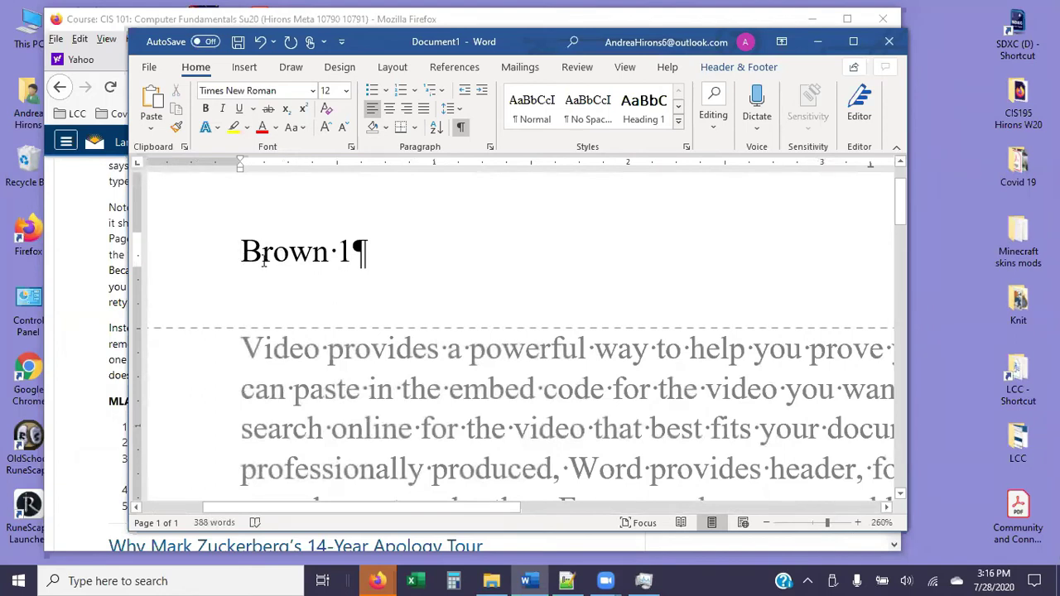
left_click_drag(263, 246, 273, 250)
left_click(273, 250)
left_click_drag(241, 252, 331, 252)
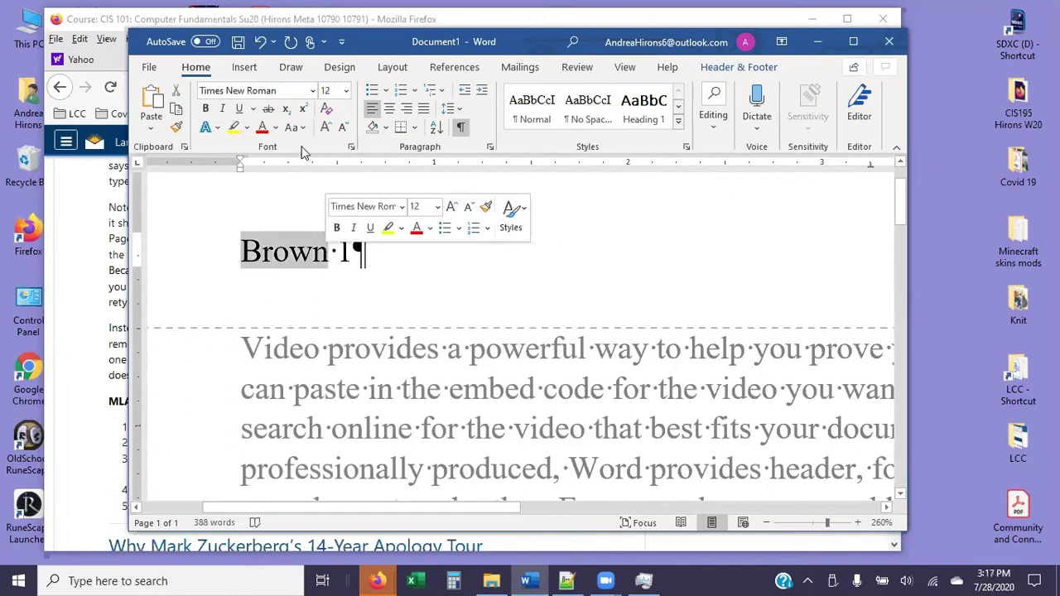
left_click(312, 90)
left_click(272, 152)
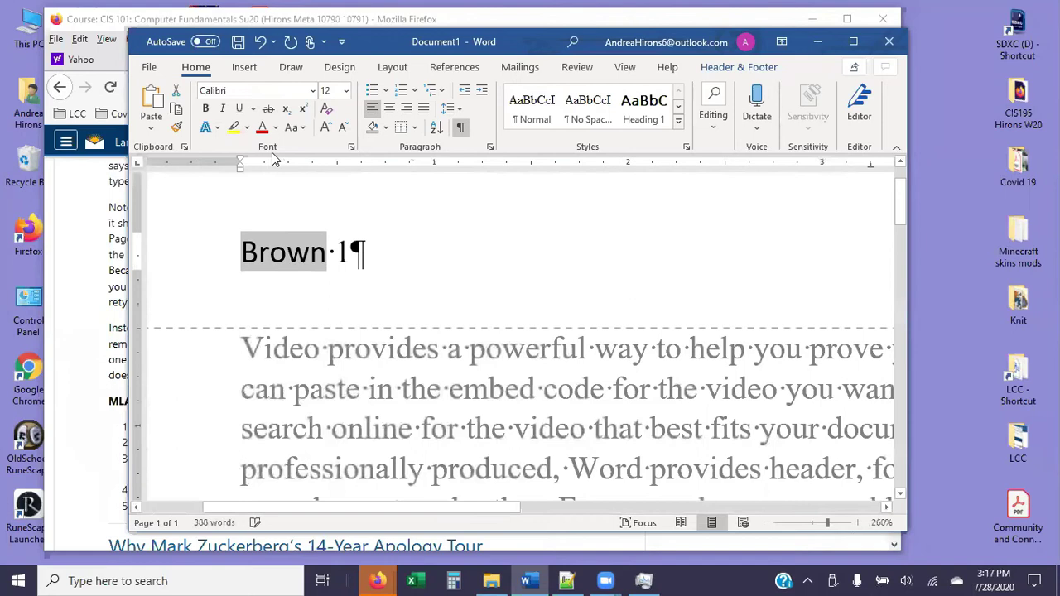
key("Right")
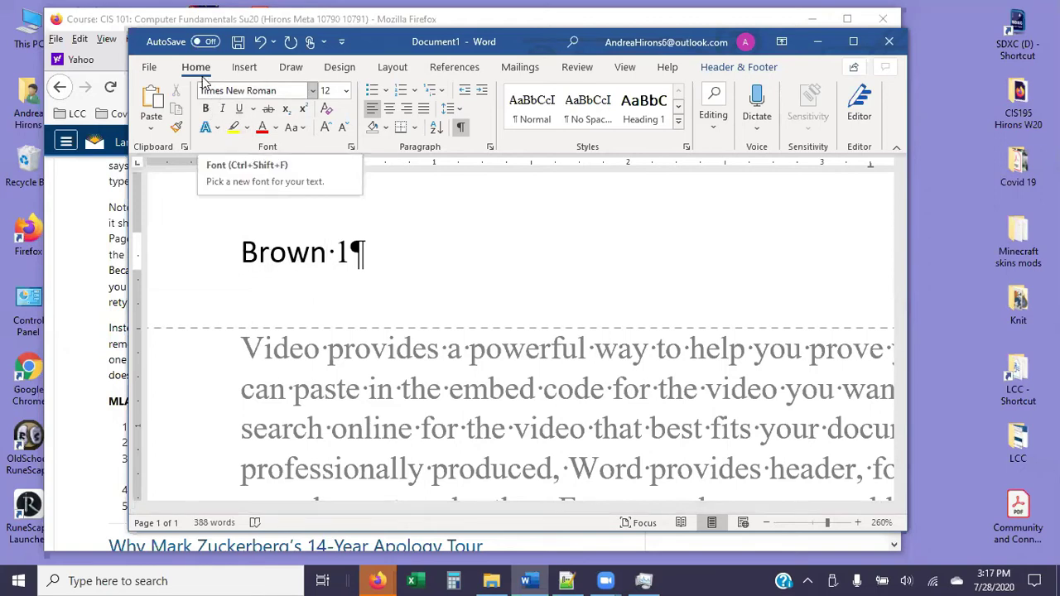
left_click(260, 42)
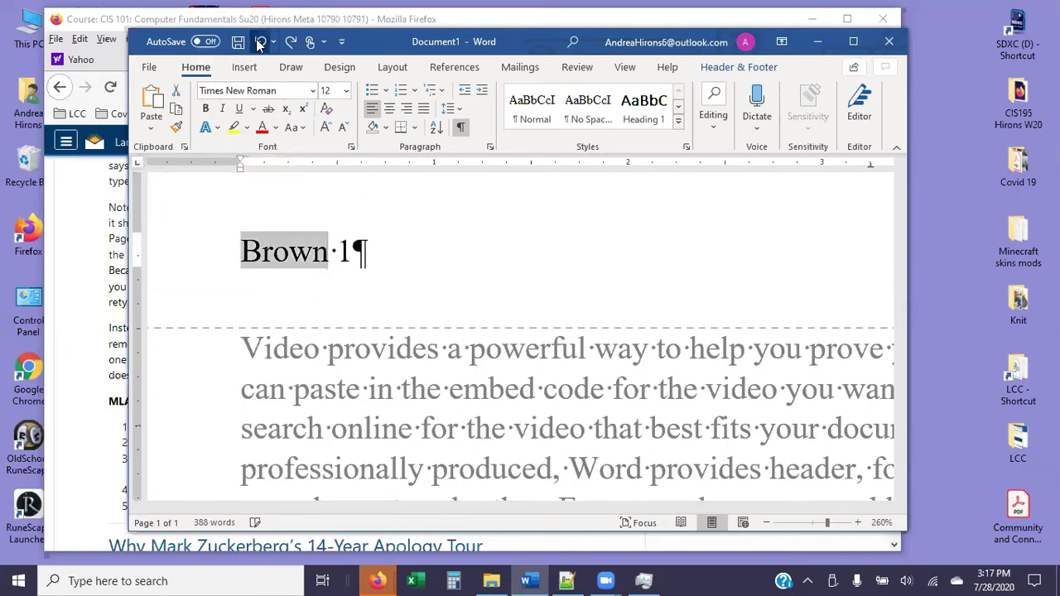
left_click(291, 253)
left_click(351, 250)
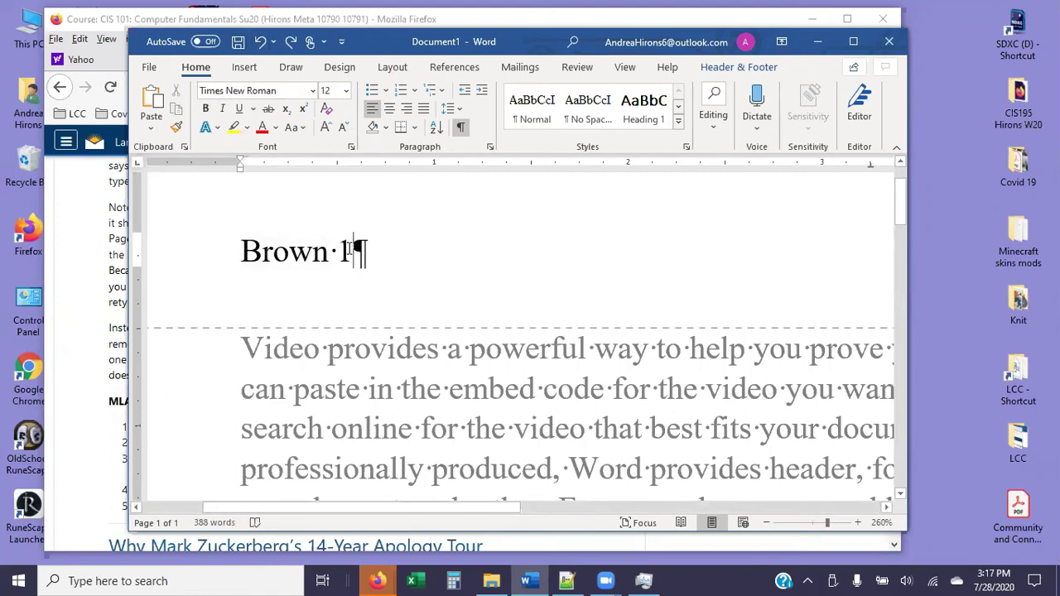
- Return the view to 100% zoom and right-align the header line
left_click(815, 523)
left_click(298, 229)
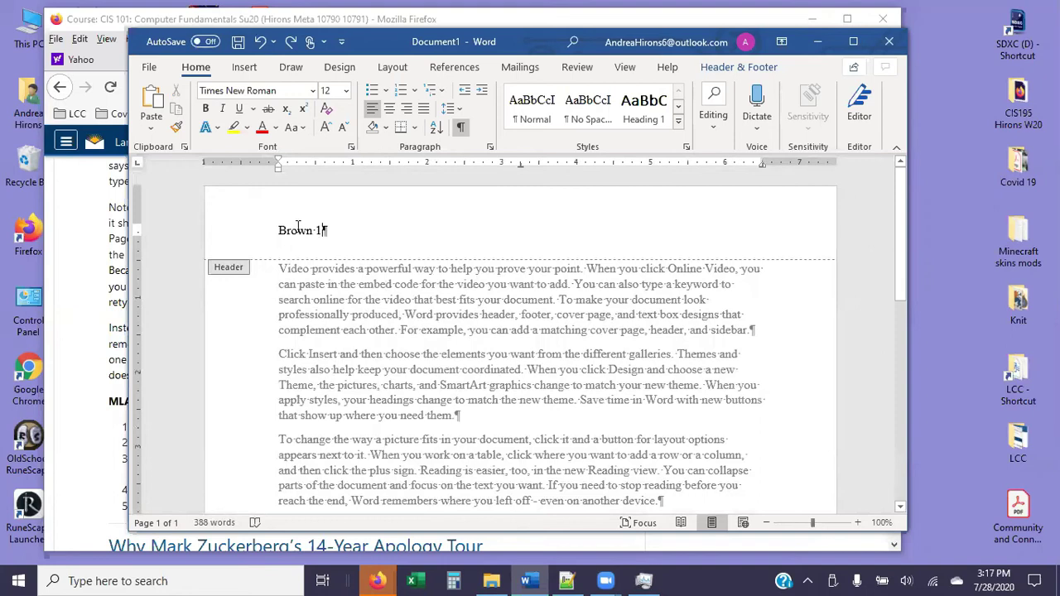
left_click(405, 110)
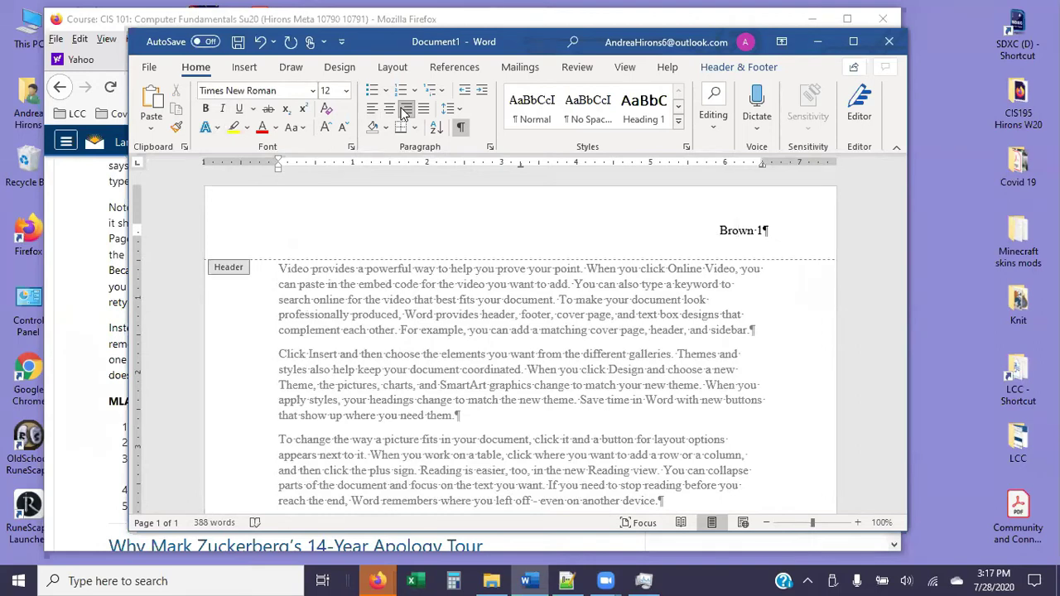
- Left-align the header line and try positioning its text with leading spaces, deleting those spaces again
left_click(371, 108)
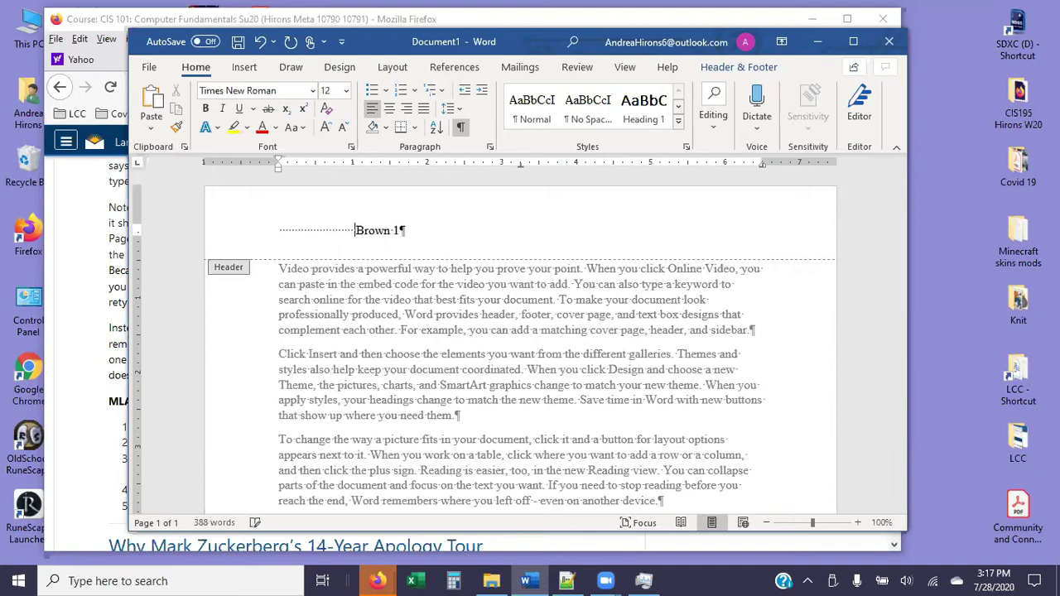
key("BackSpace")
key("BackSpace")
key("BackSpace")
key("BackSpace")
key("BackSpace")
double_click(304, 232)
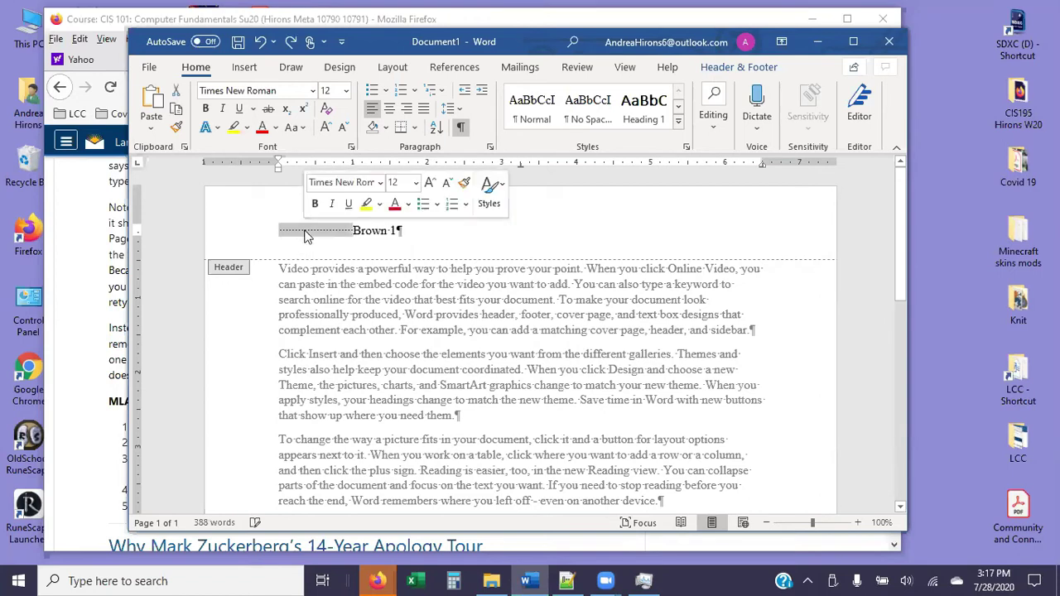
key("BackSpace")
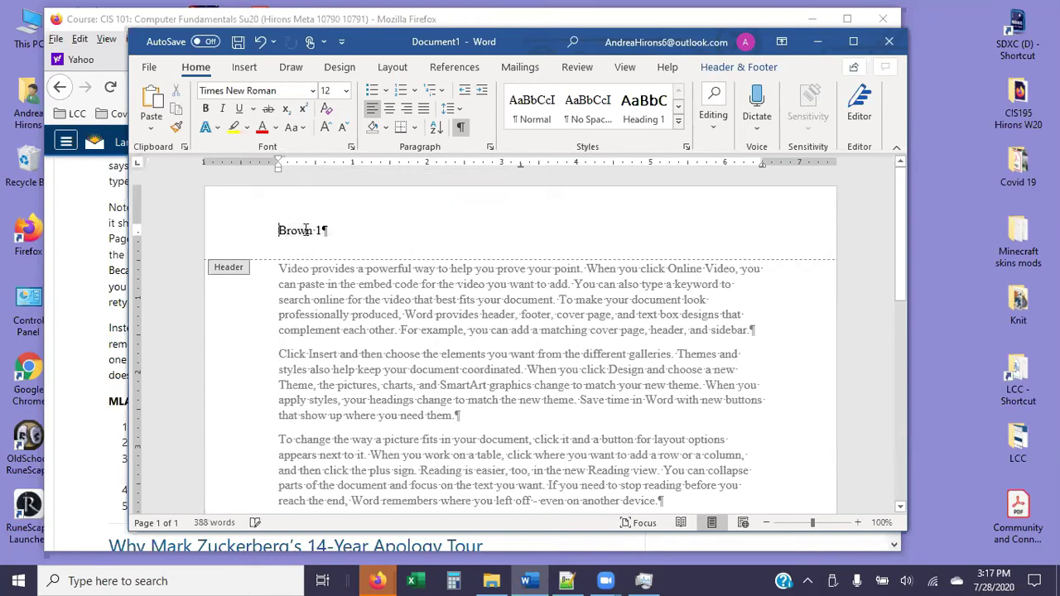
- Right-align the header line and return to the body text, at the empty last paragraph
left_click(406, 109)
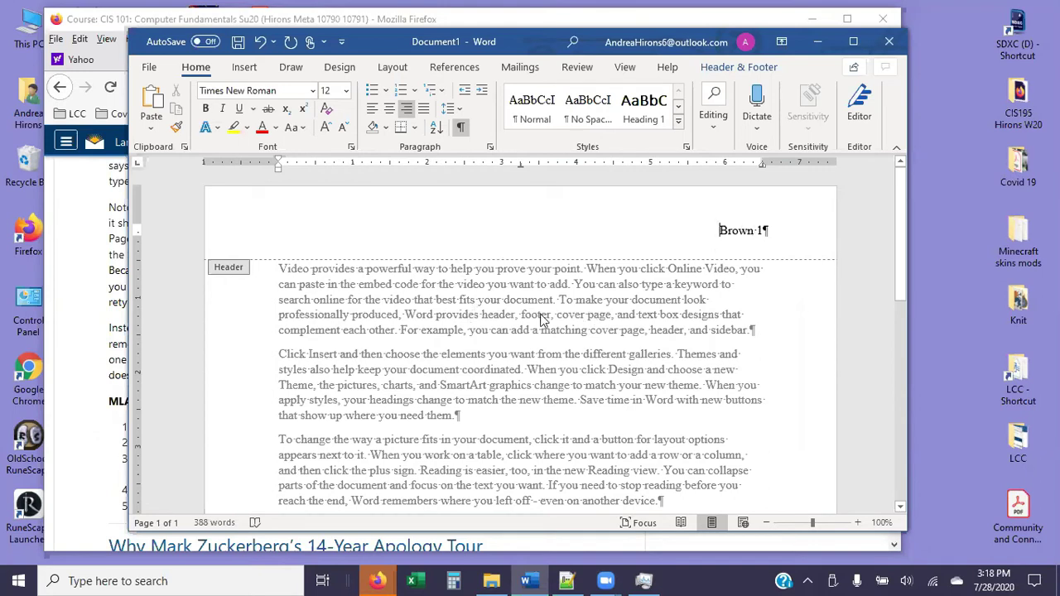
double_click(506, 327)
scroll(503, 353, "down", 10)
left_click(337, 255)
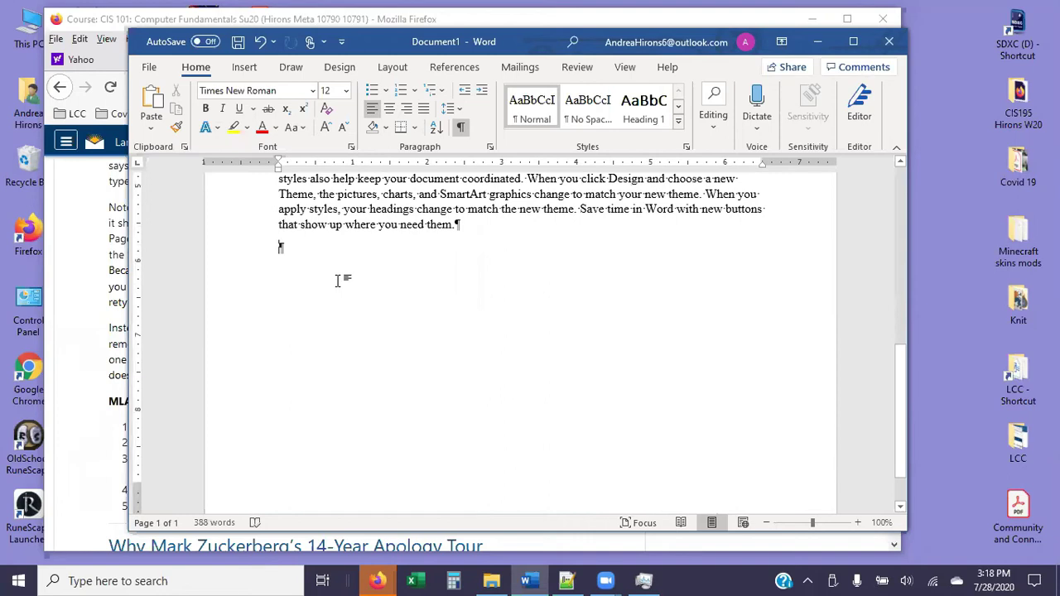
- Replace all body text with repeated copies of the "minecraft:give @p netherite_boots" command for the Speedy Boots and their enchantments
key("ctrl+a")
type("minecraft:give @p netherite_boots{display:{Name:\"\\\"Speedy Boots\\\"\"},Enchantments:[{id:soul_speed,lvl:3},{id:protection,lvl:4},{id:feather_falling,lvl:4},{id:thorns,lvl:3},{id:depth_strider,lvl:3},{id:unbreaking,lvl:3},{id:mending,lvl:1}]} 1")
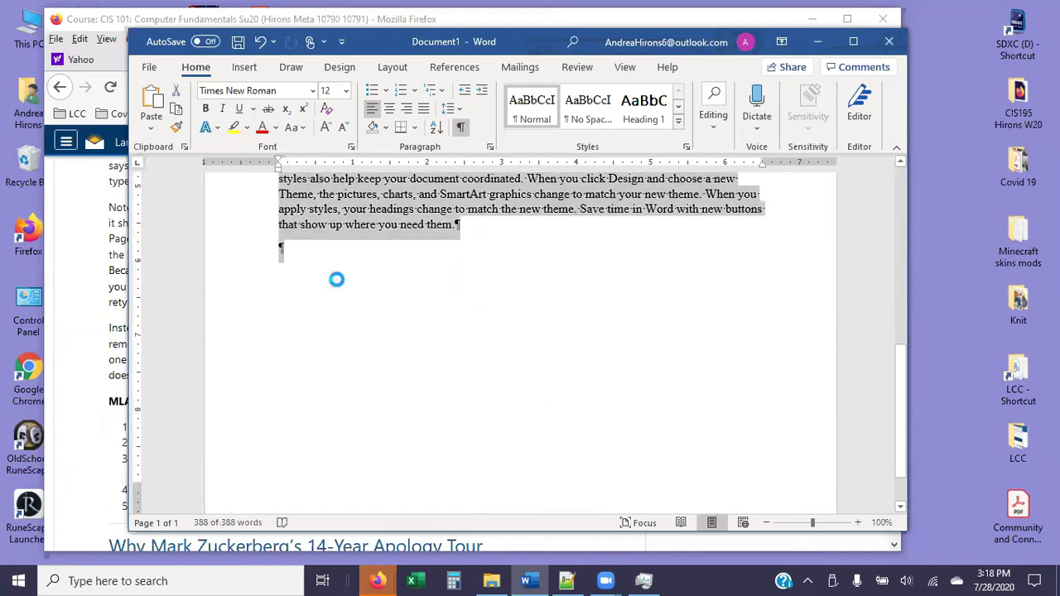
type("minecraft:give @p netherite_boots{display:{Name:\"\\\"Speedy Boots\\\"\"},Enchantments:[{id:soul_speed,lvl:3},{id:protection,lvl:4},{id:feather_falling,lvl:4},{id:thorns,lvl:3},{id:depth_strider,lvl:3},{id:unbreaking,lvl:3},{id:mending,lvl:1}]} 1")
type("minecraft:give @p netherite_boots{display:{Name:\"\\\"Speedy Boots\\\"\"},Enchantments:[{id:soul_speed,lvl:3},{id:protection,lvl:4},{id:feather_falling,lvl:4},{id:thorns,lvl:3},{id:depth_strider,lvl:3},{id:unbreaking,lvl:3},{id:mending,lvl:1}]} 1")
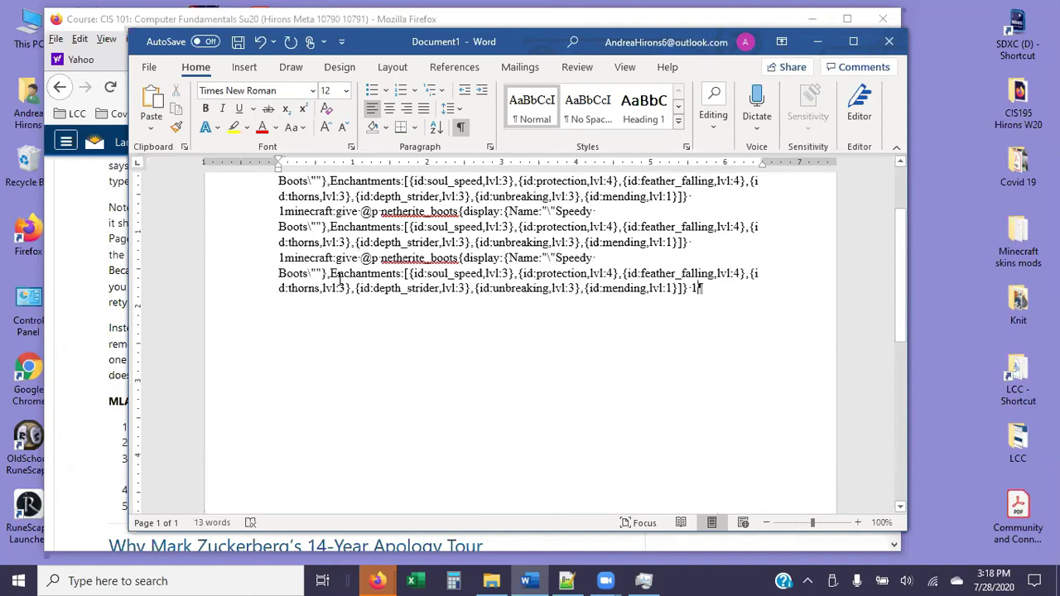
- Undo the replacement of the body text with the Minecraft command to restore the original paragraphs
key("ctrl+z")
key("ctrl+z")
key("ctrl+z")
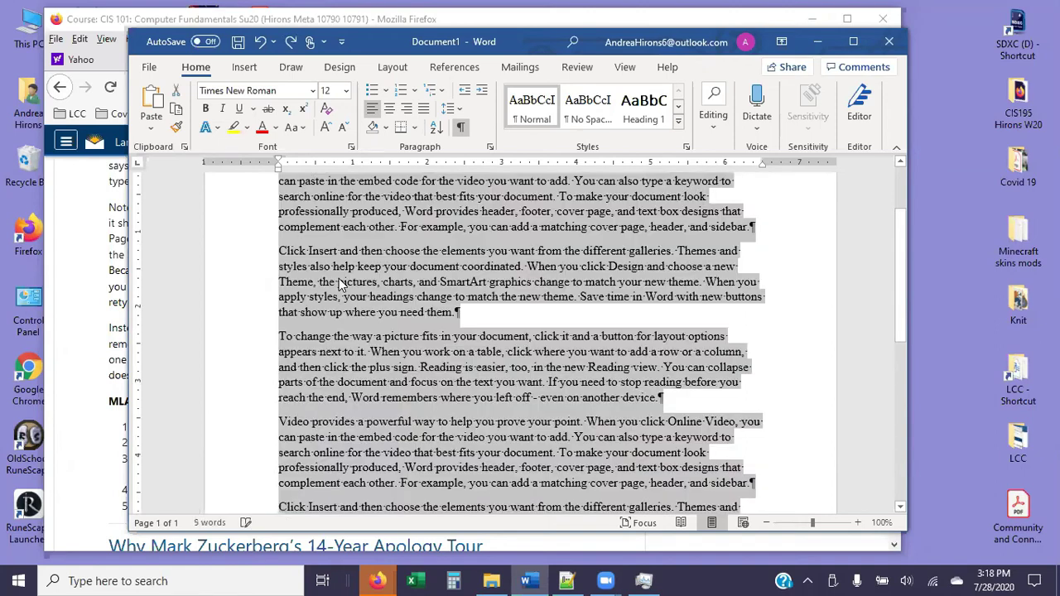
- Paste repeated copies of the body text at the empty last paragraph to extend the document over several pages
scroll(336, 285, "down", 3)
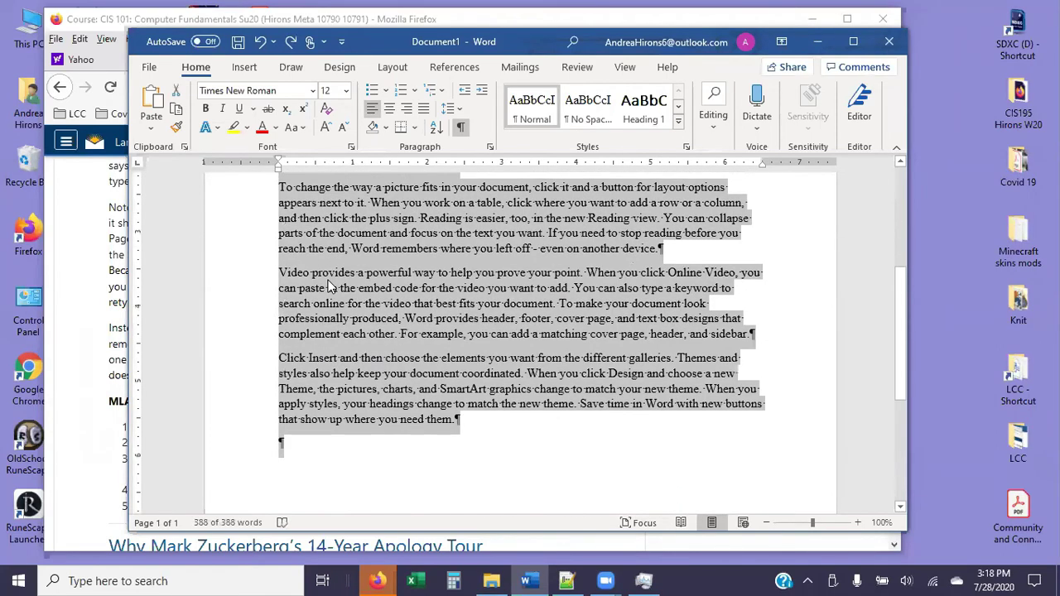
left_click(294, 448)
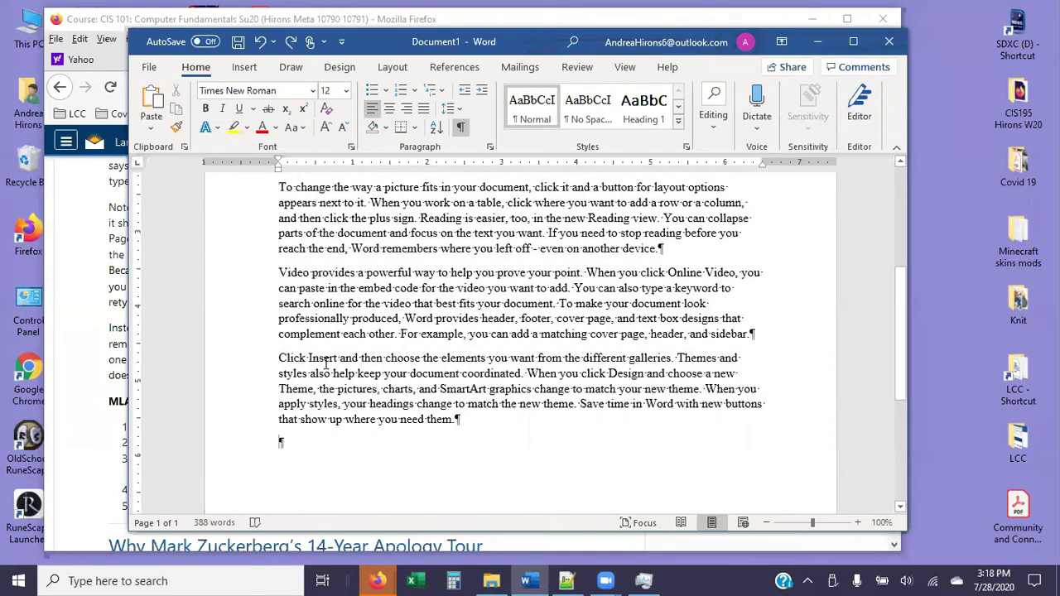
key("ctrl+v")
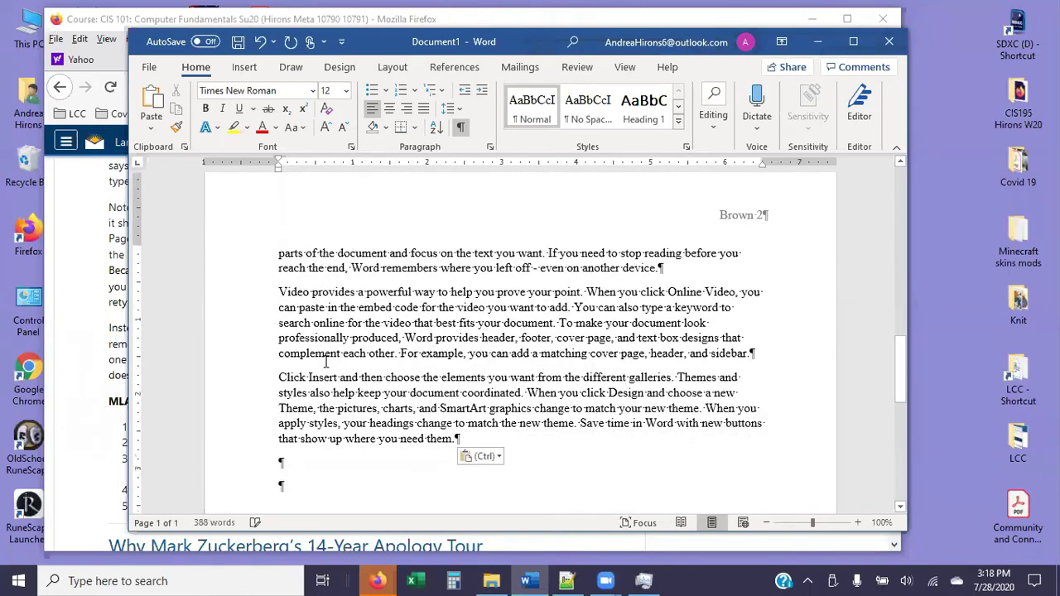
key("ctrl+v")
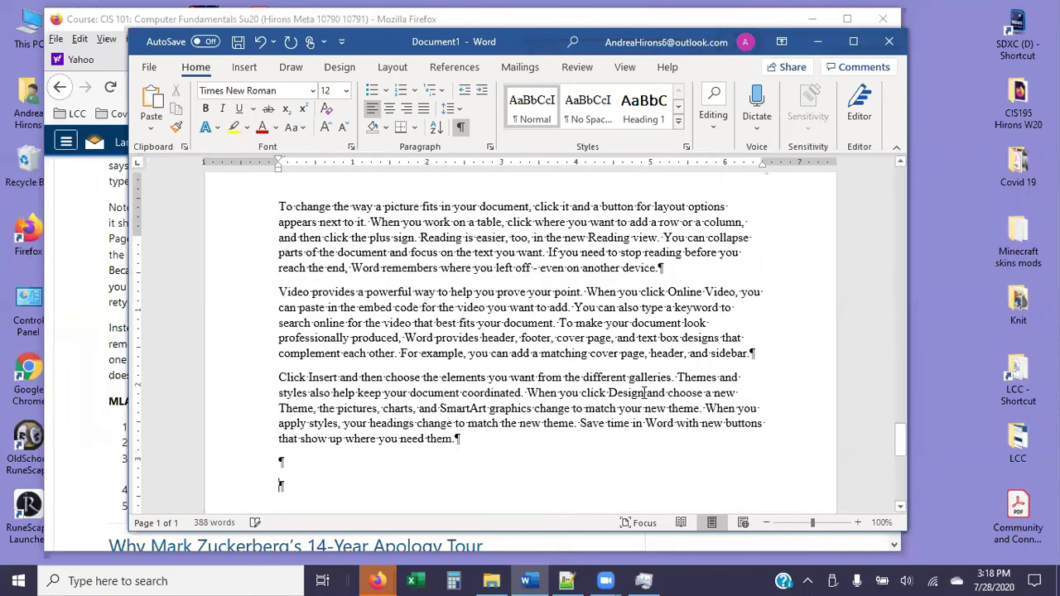
- Examine the automatic page number in the headers across the document, opening and closing the headers of pages 2 and 4
scroll(659, 410, "up", 15)
scroll(661, 412, "up", 15)
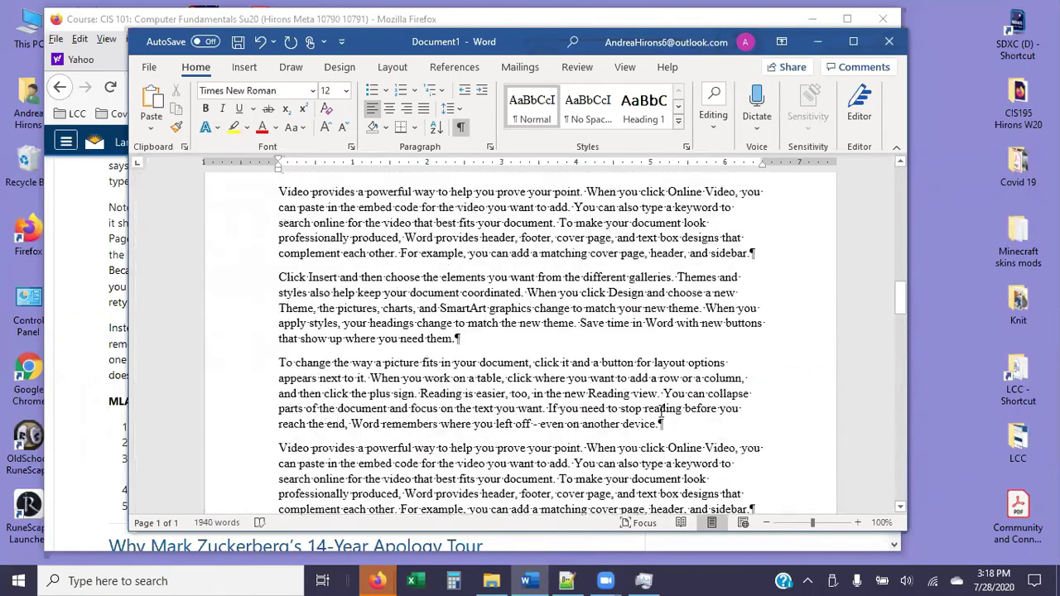
scroll(661, 411, "down", 5)
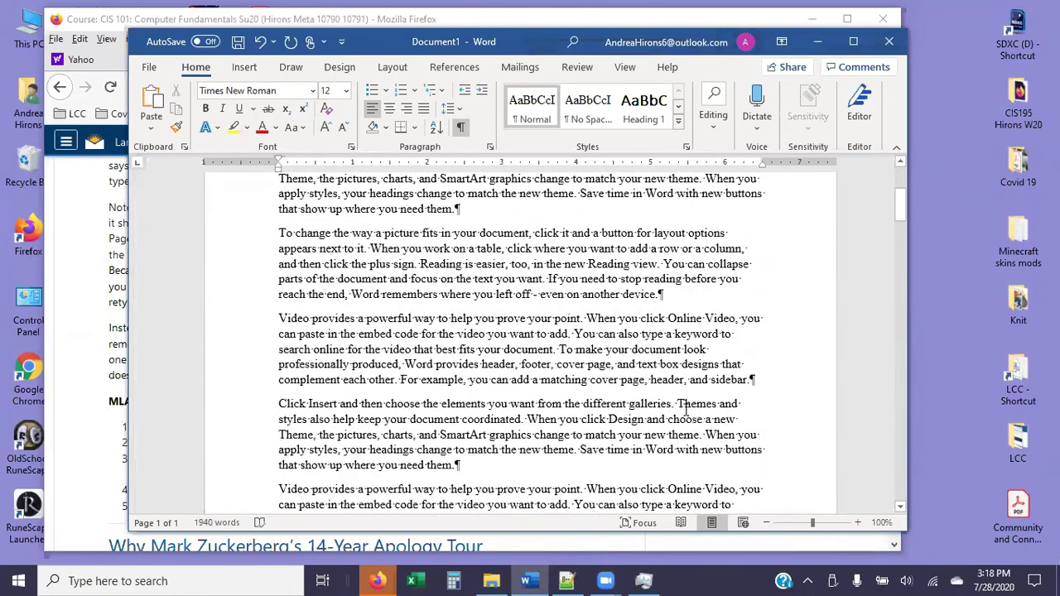
scroll(692, 387, "down", 3)
scroll(752, 383, "up", 2)
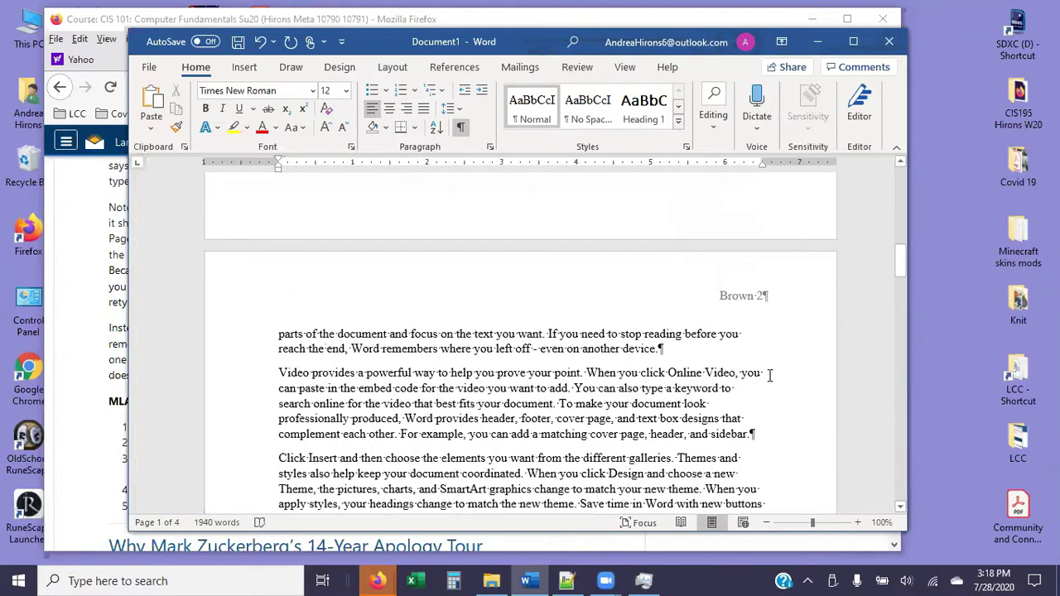
double_click(781, 294)
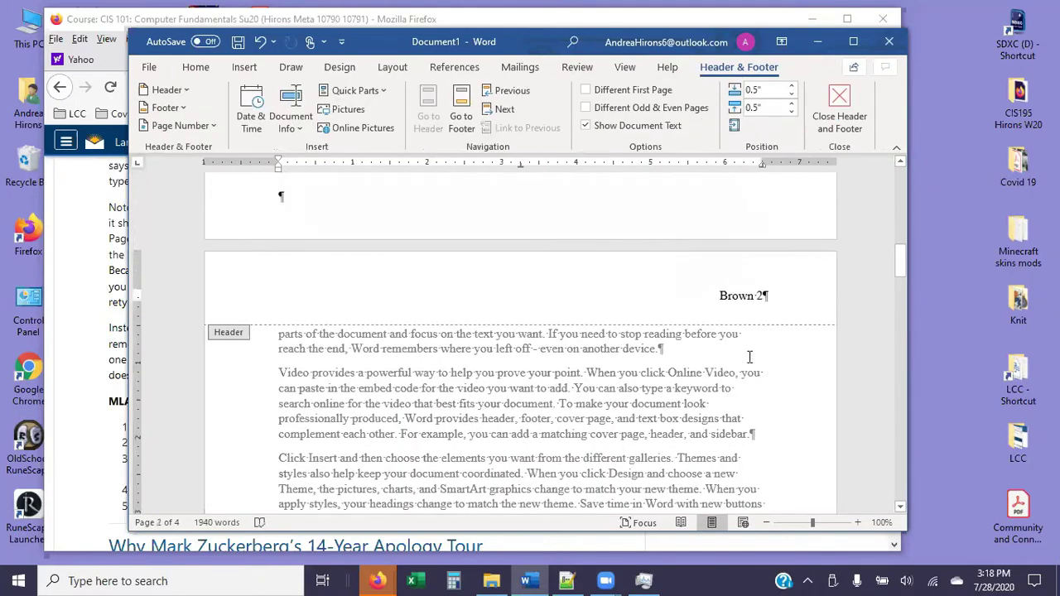
double_click(753, 355)
scroll(752, 355, "down", 3)
scroll(683, 394, "up", 2)
scroll(683, 393, "down", 15)
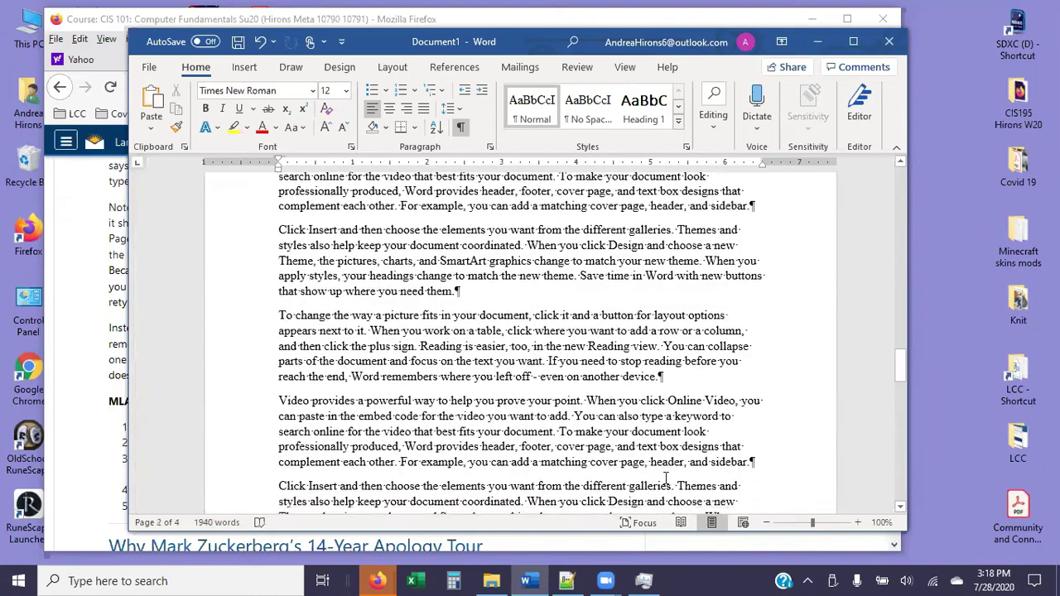
scroll(788, 485, "down", 2)
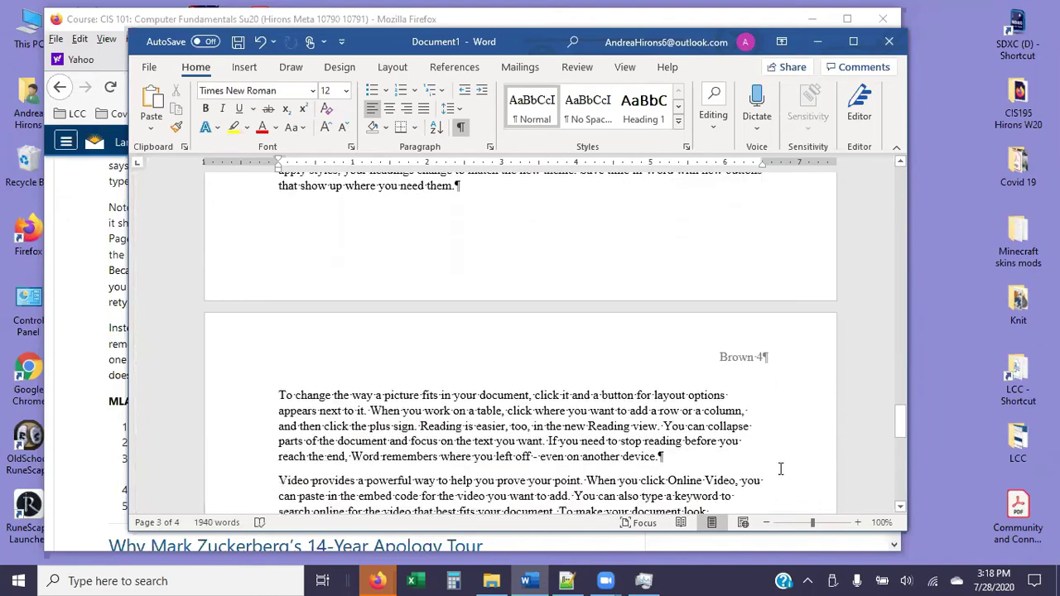
double_click(769, 414)
double_click(733, 356)
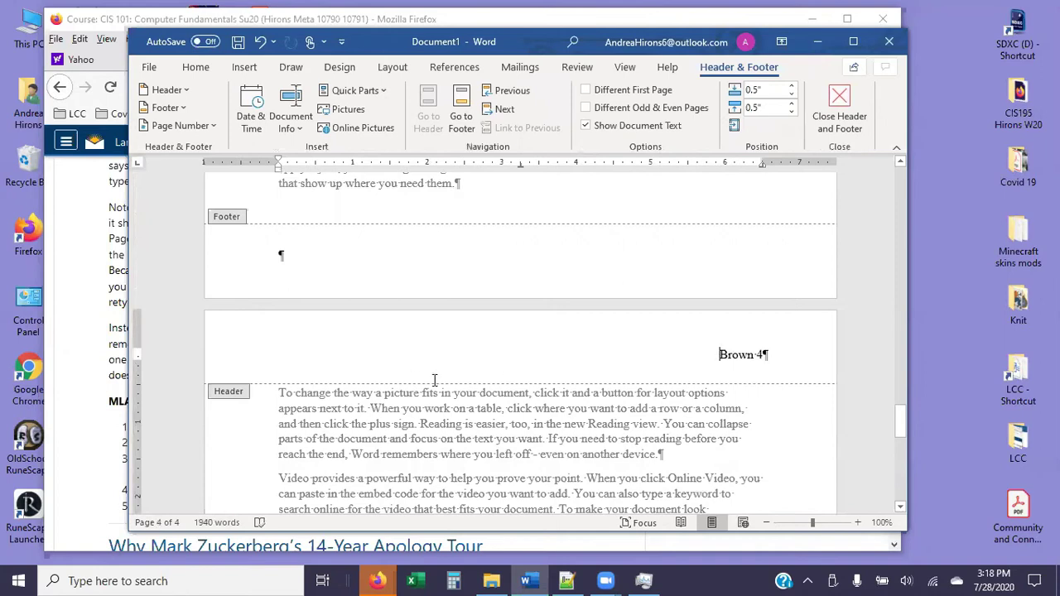
key("Escape")
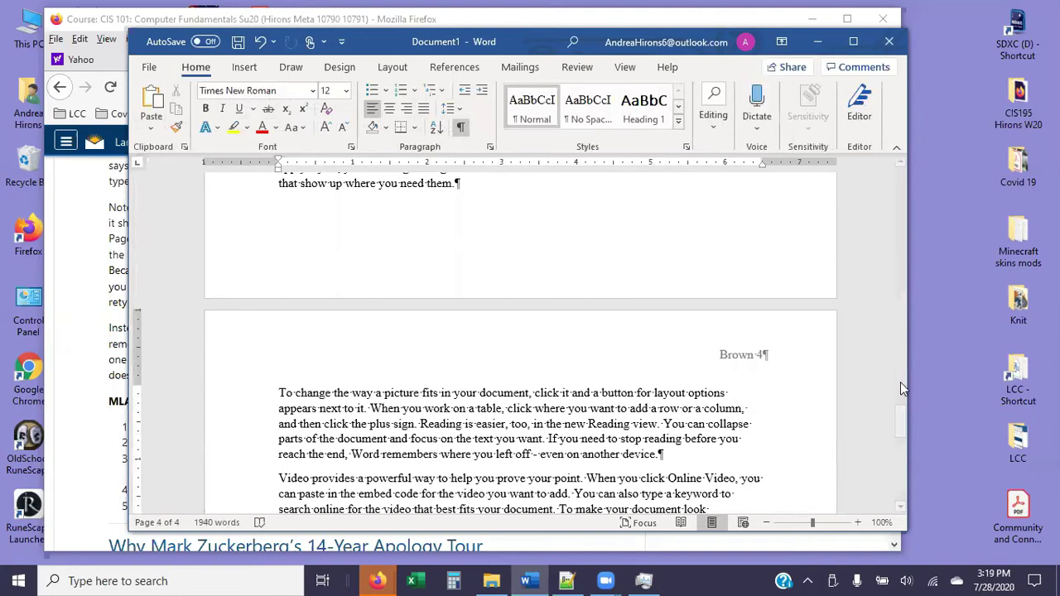
- Delete the last name and page number from the header on page 1 and left-align the empty header line
left_click_drag(901, 418, 917, 135)
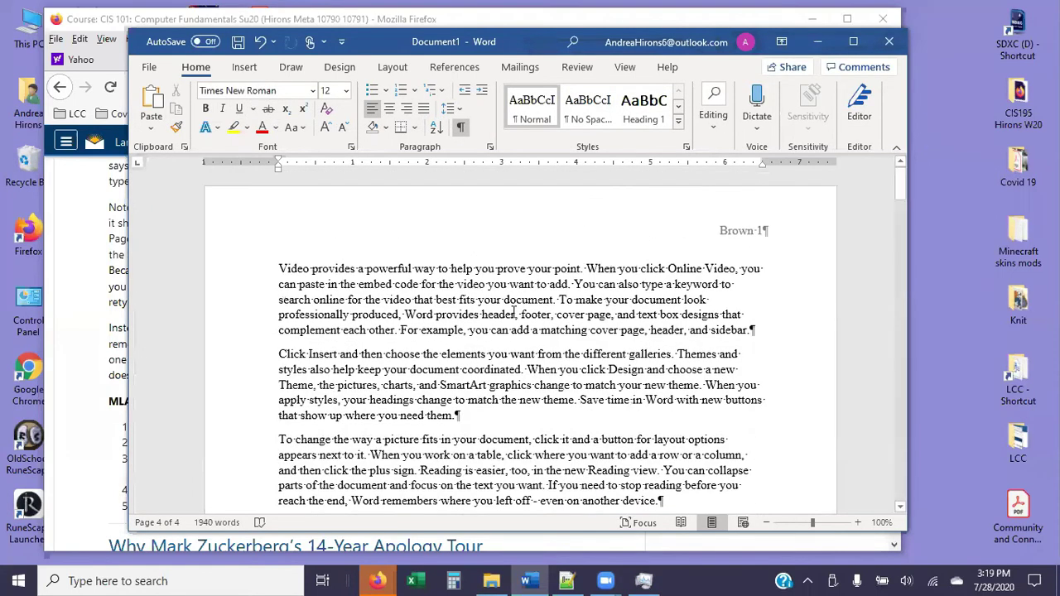
double_click(386, 232)
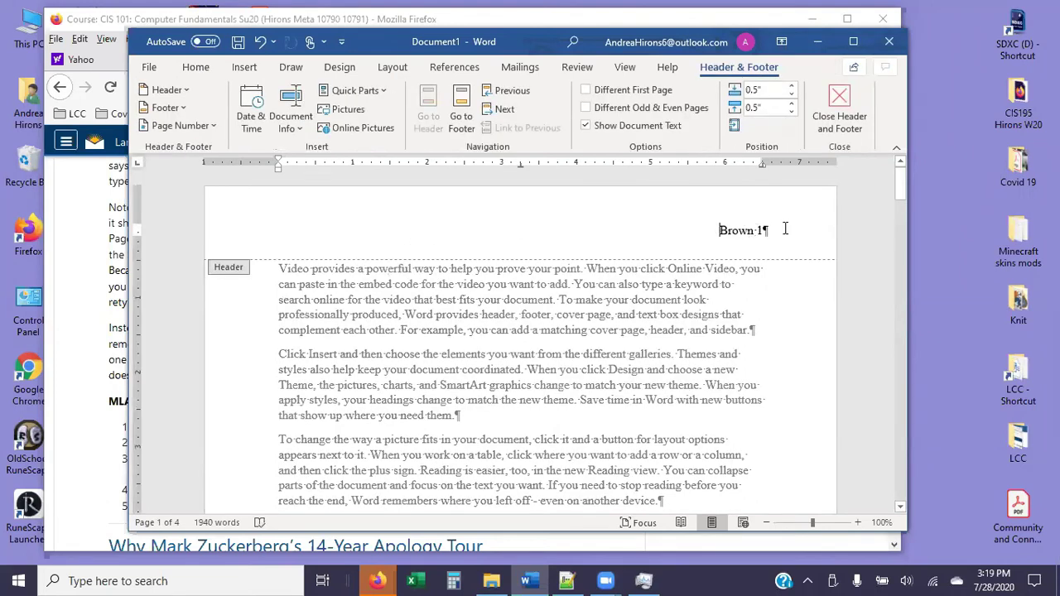
left_click_drag(732, 236, 808, 239)
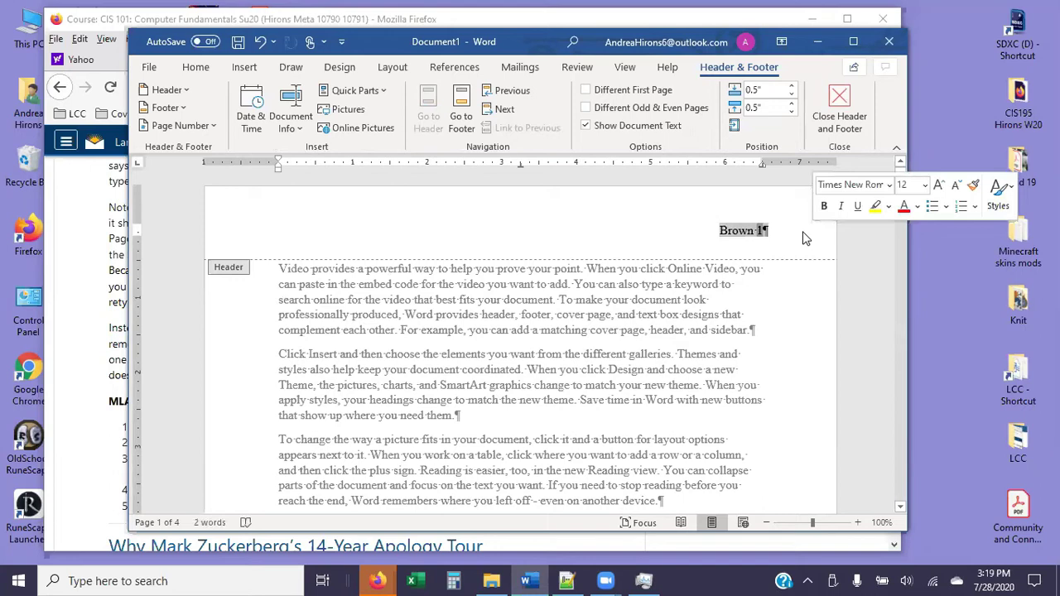
key("Delete")
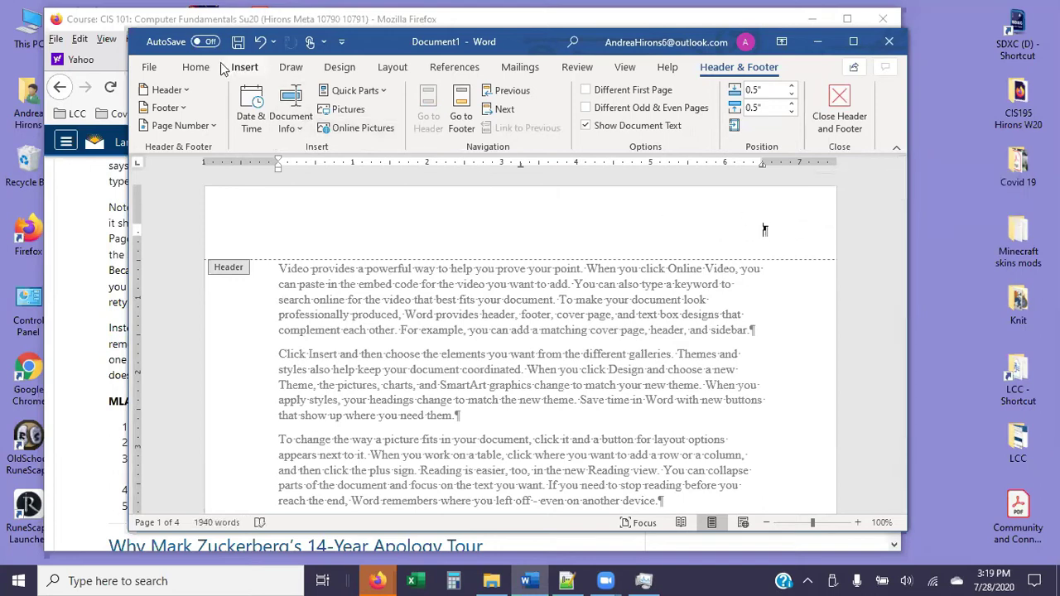
left_click(195, 67)
left_click(372, 110)
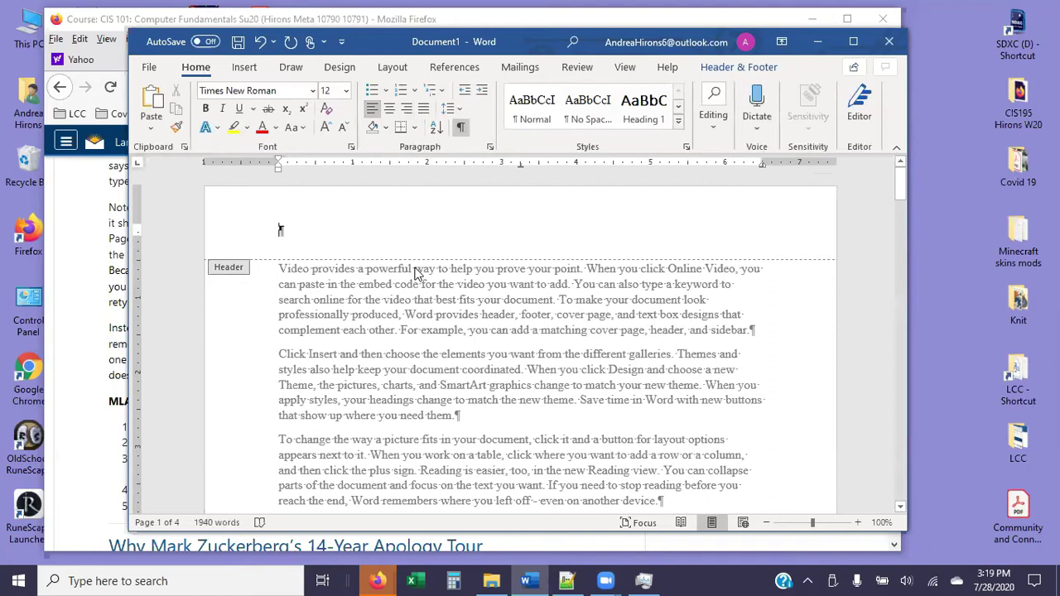
type("Brown")
key("BackSpace")
key("BackSpace")
key("BackSpace")
key("BackSpace")
key("BackSpace")
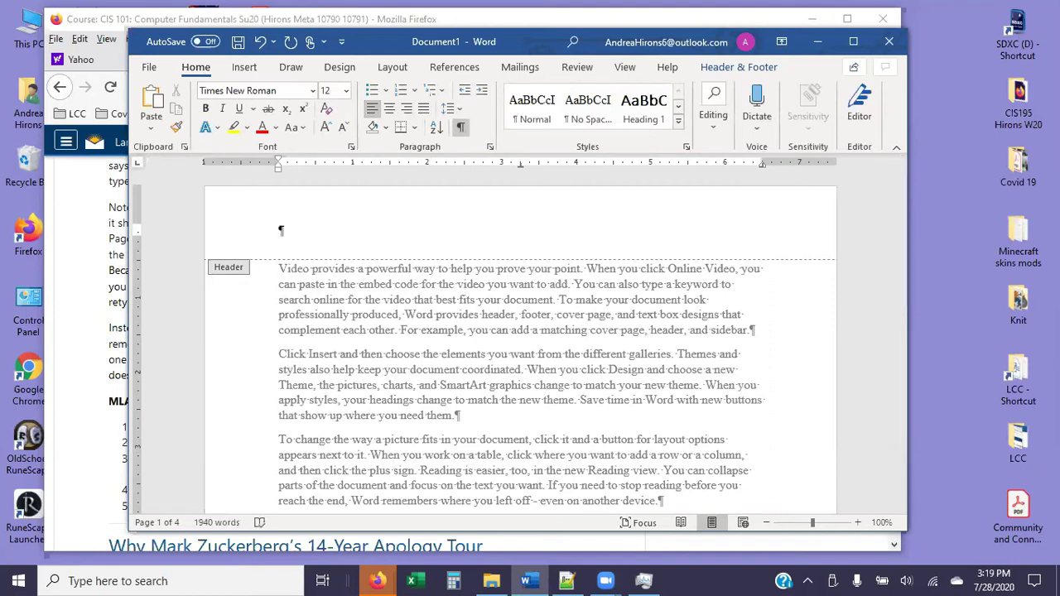
- Enter a sample last name followed by a plain typed 1 in the header and right-align the line
type("Smith 1")
left_click(407, 111)
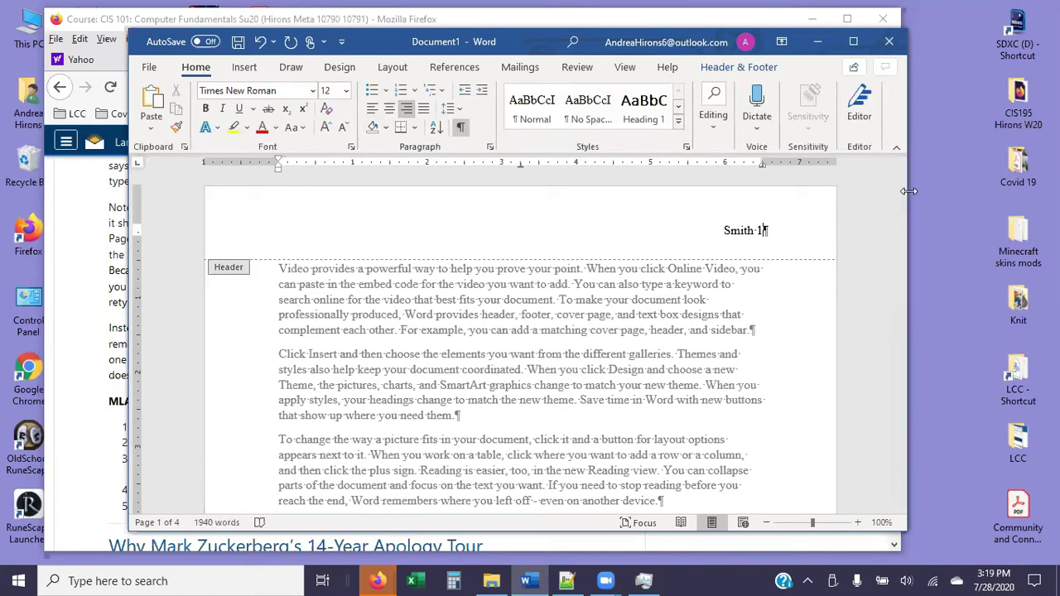
- Try to number page 2 by replacing the typed number in its header with 2, and check the headers on pages 3 and 4
left_click_drag(902, 185, 879, 276)
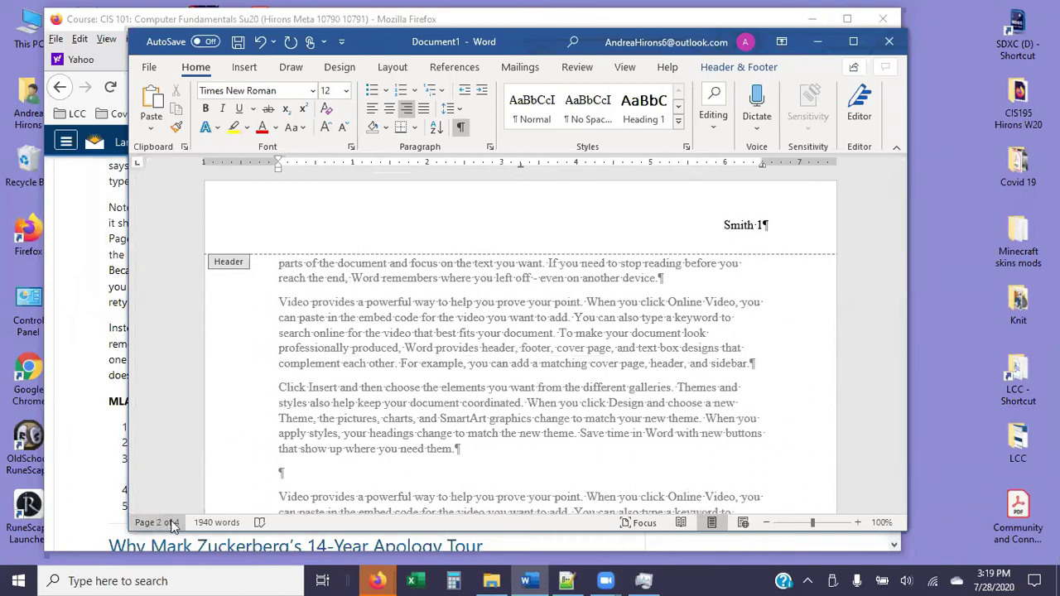
left_click(770, 228)
key("BackSpace")
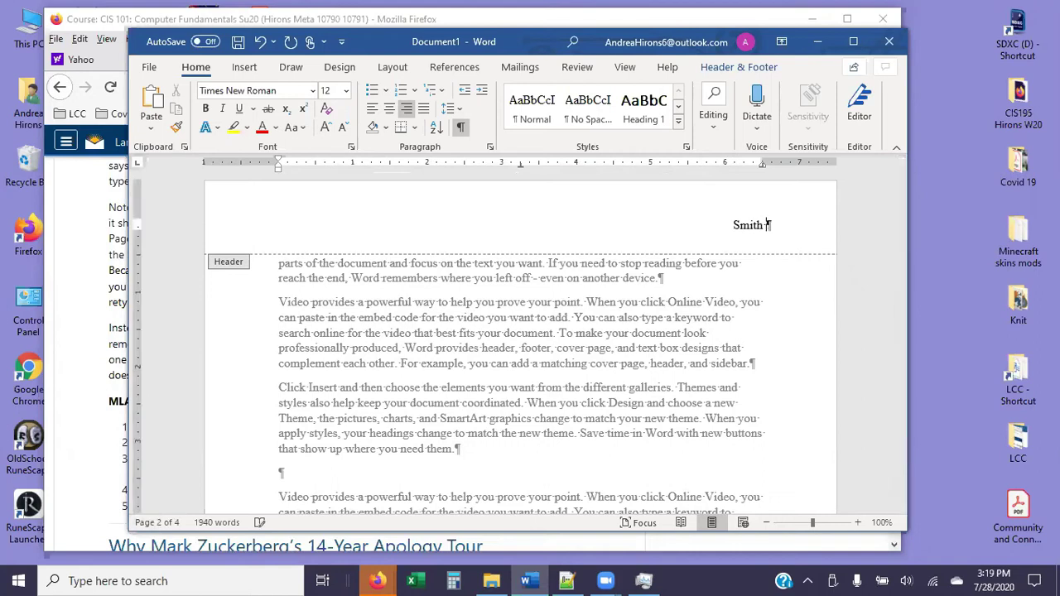
type("2")
scroll(673, 284, "down", 1)
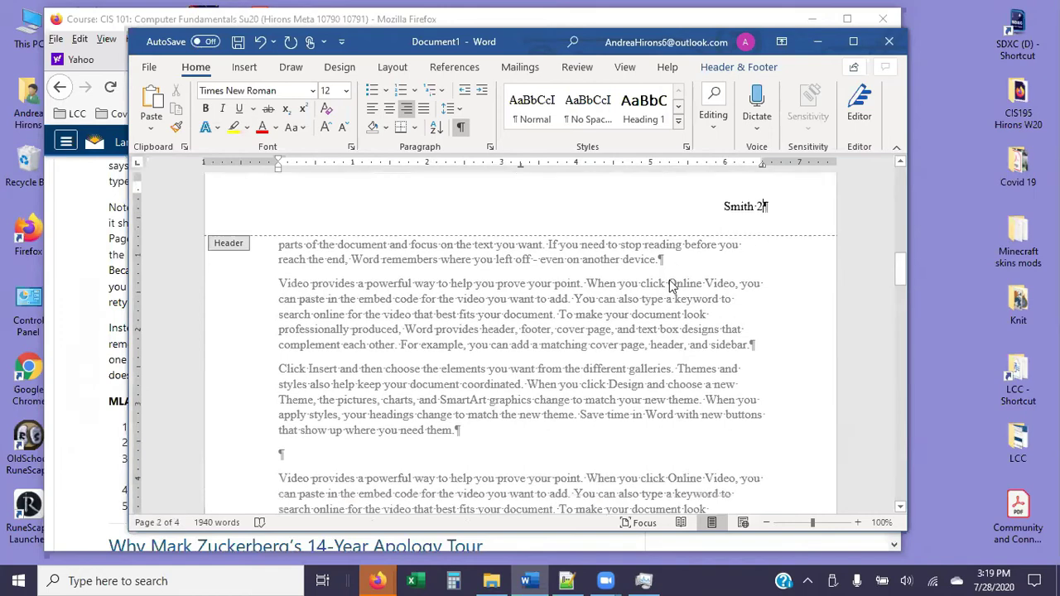
scroll(672, 284, "down", 15)
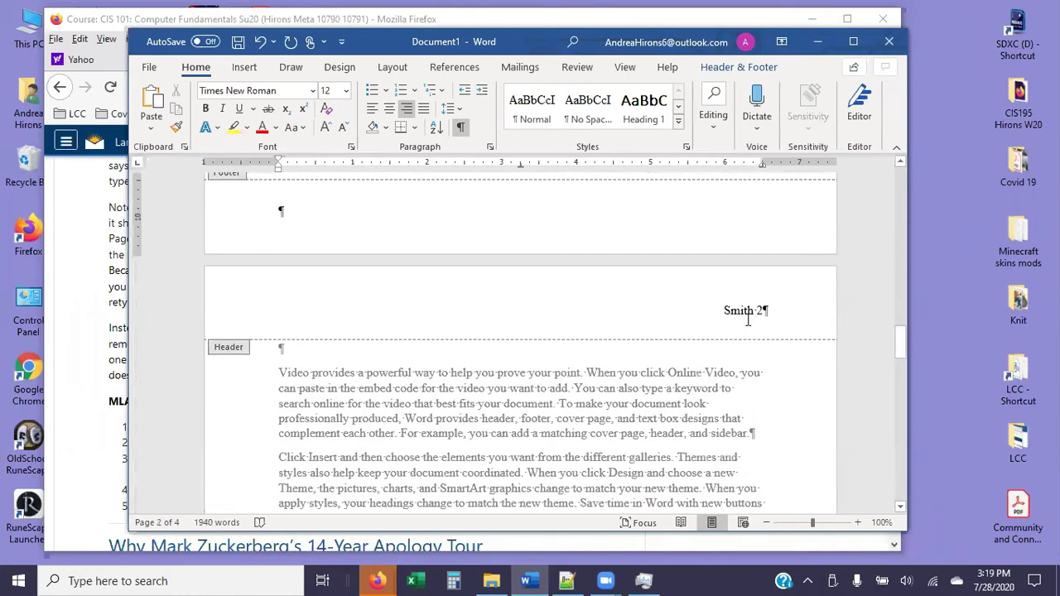
scroll(760, 329, "down", 15)
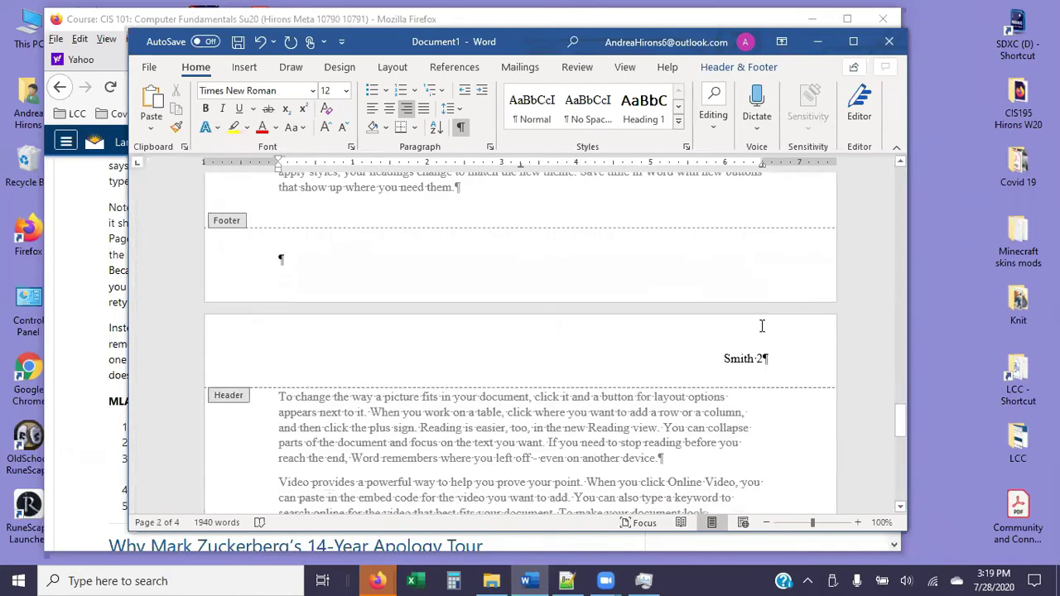
scroll(775, 362, "down", 1)
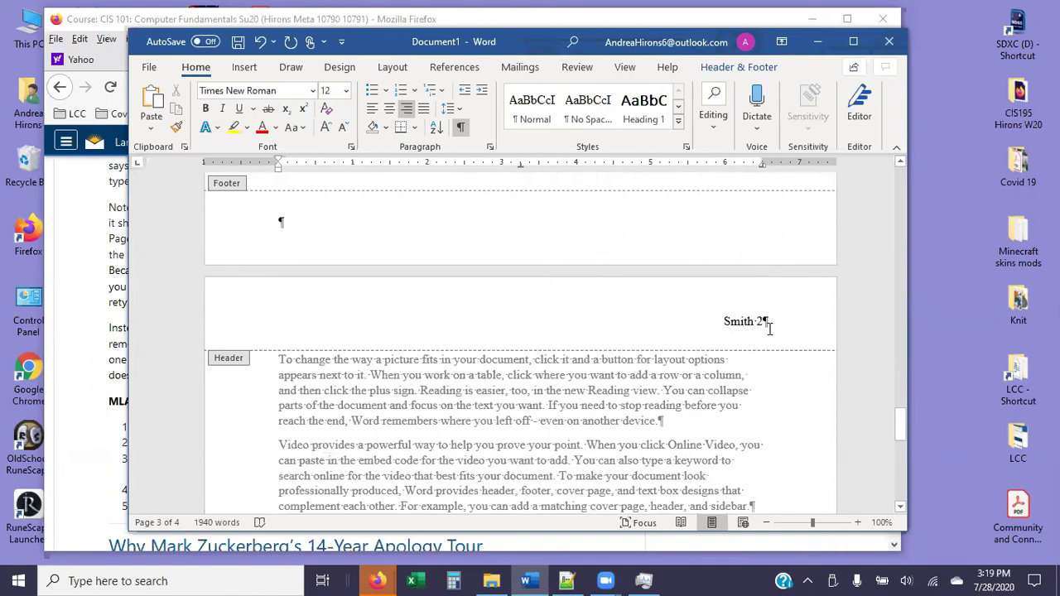
left_click_drag(704, 322, 770, 322)
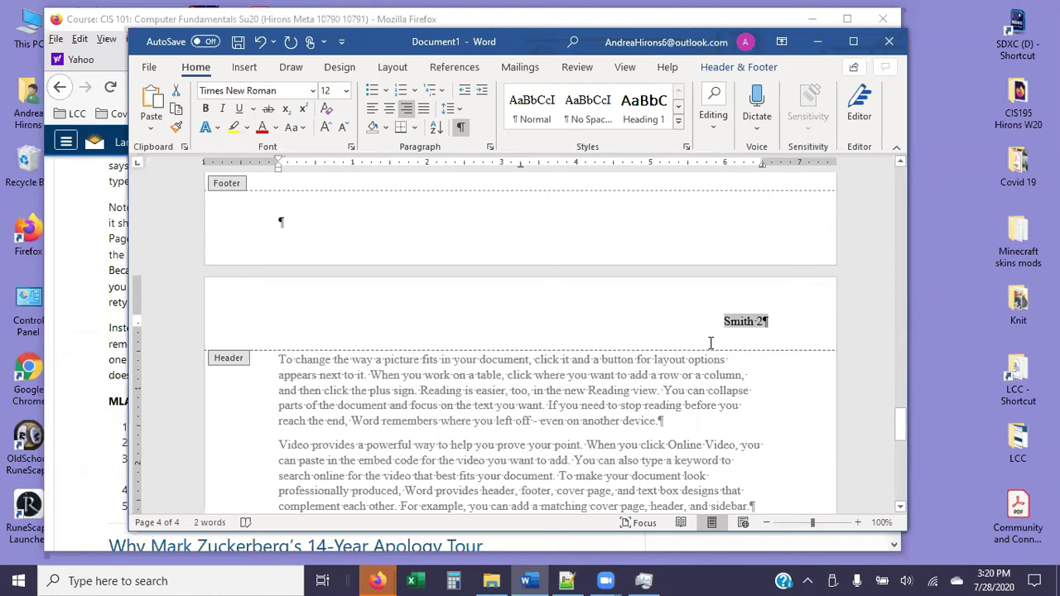
- Delete the typed number after the last name in the header on page 1
left_click_drag(897, 428, 906, 160)
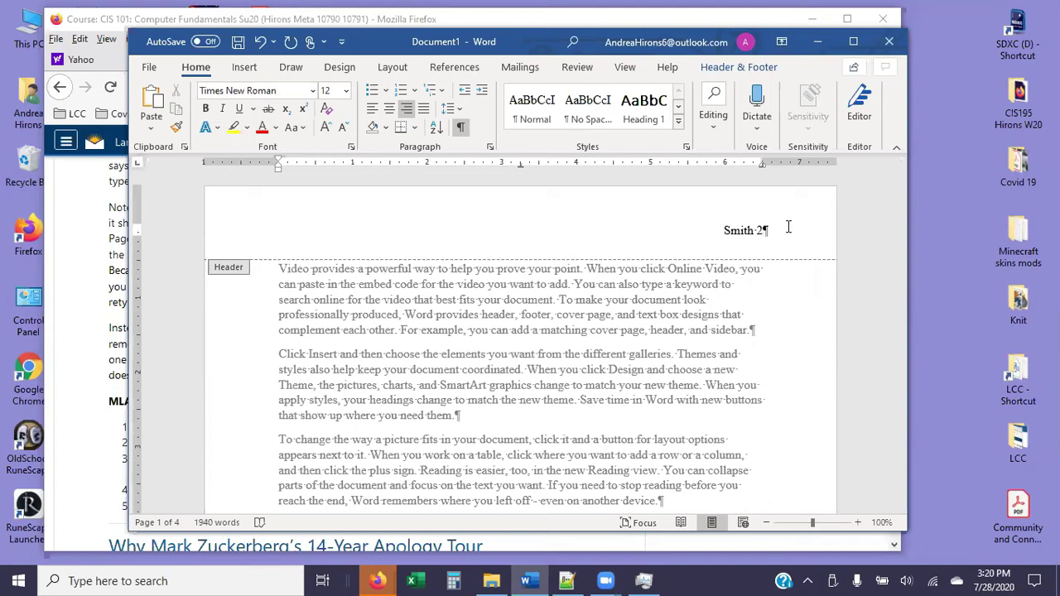
key("BackSpace")
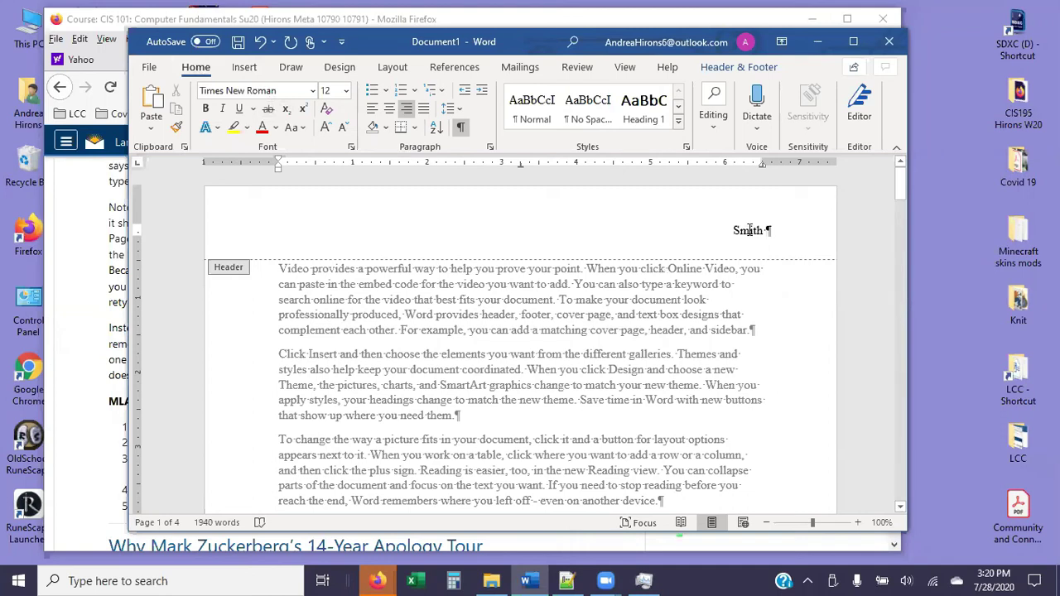
- Try inserting a Plain Number 1 page number at the top of the page, and undo the insertion
left_click(244, 69)
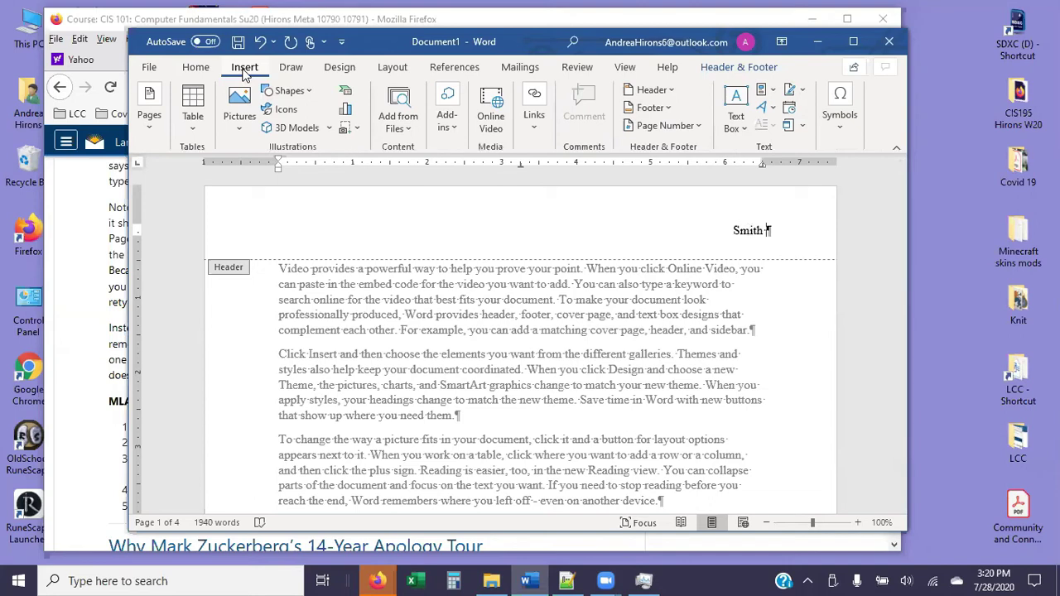
left_click(673, 126)
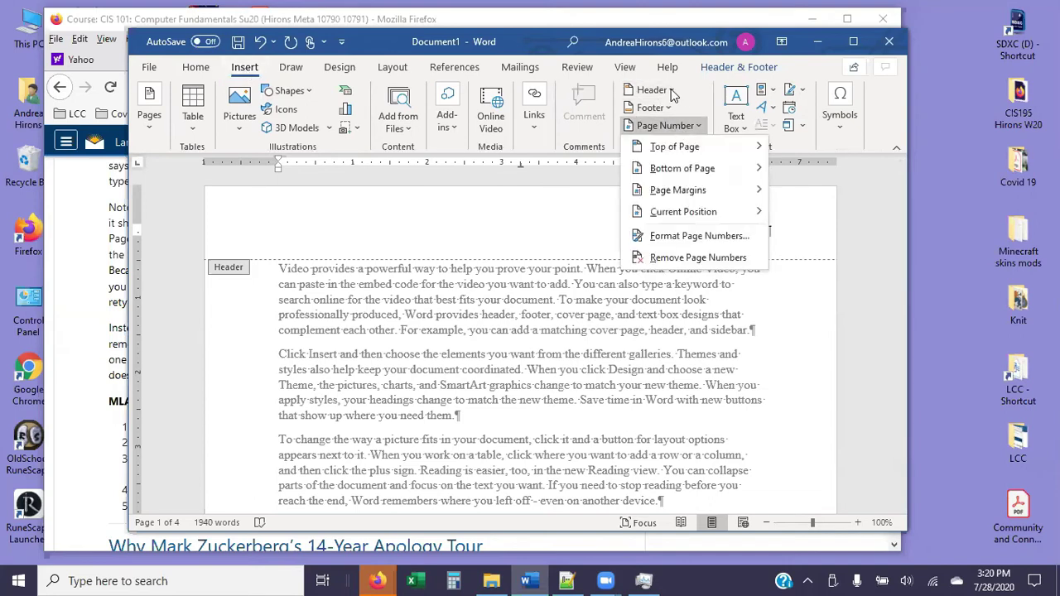
left_click(670, 89)
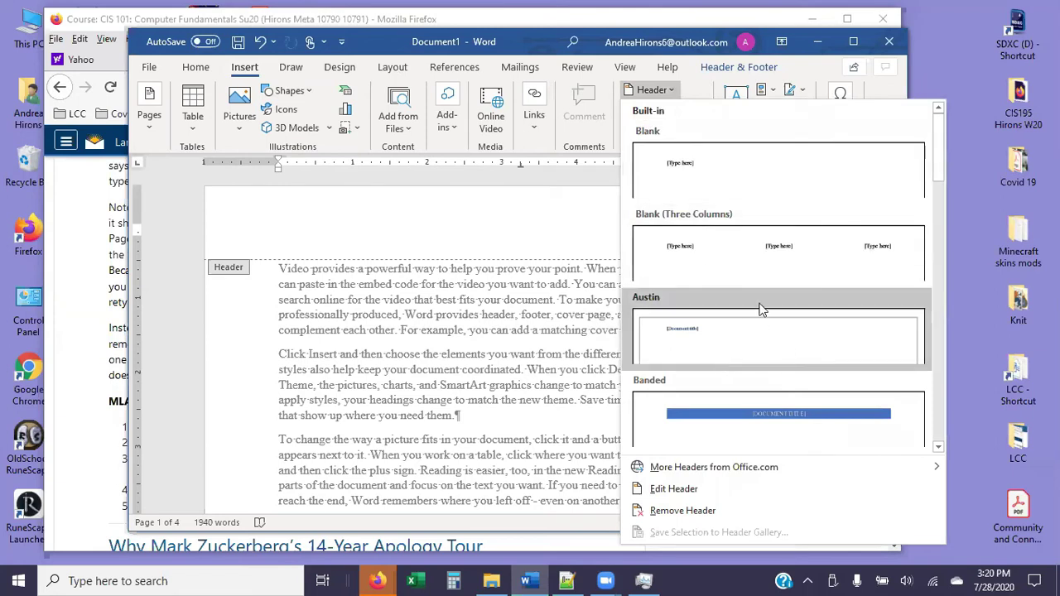
left_click(658, 93)
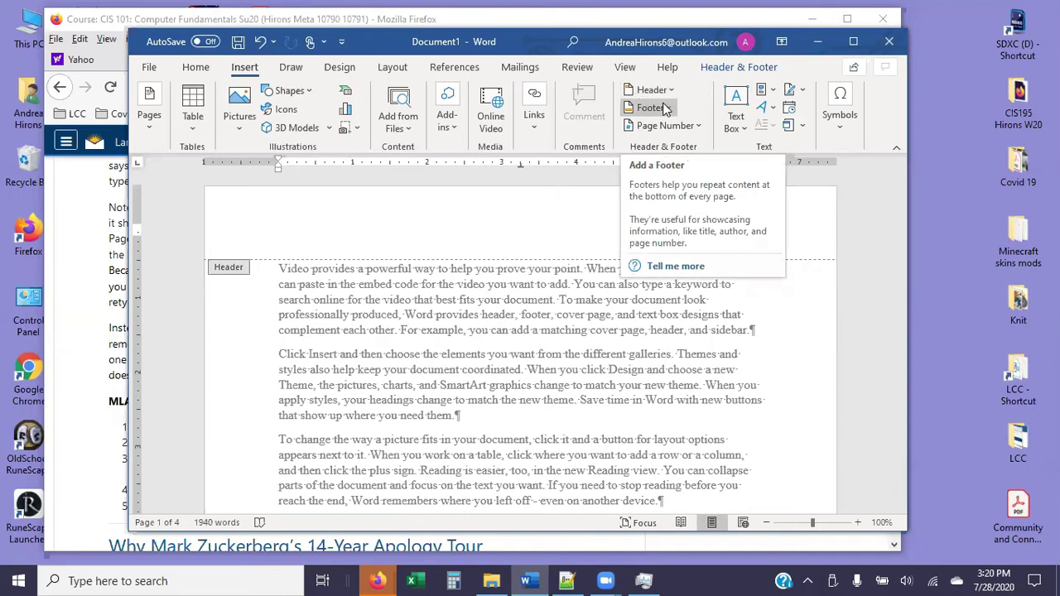
left_click(698, 126)
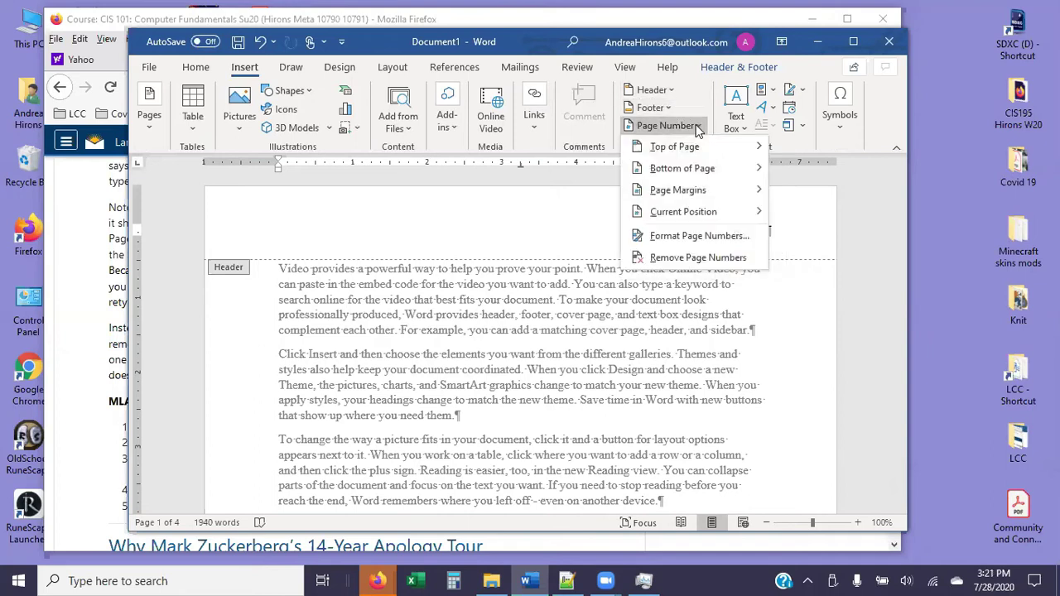
mouse_move(702, 152)
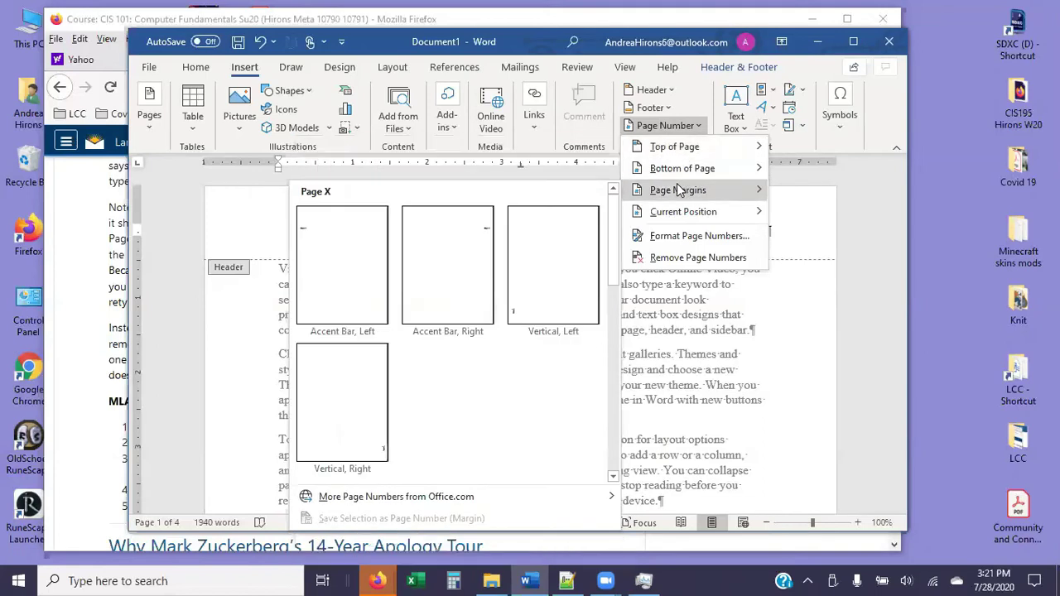
mouse_move(676, 214)
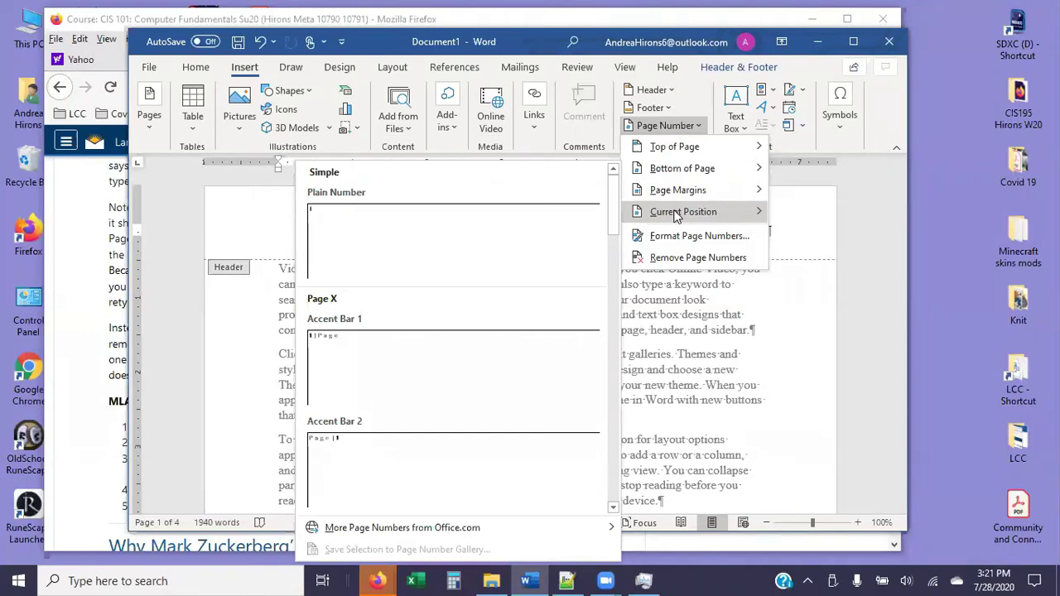
mouse_move(677, 146)
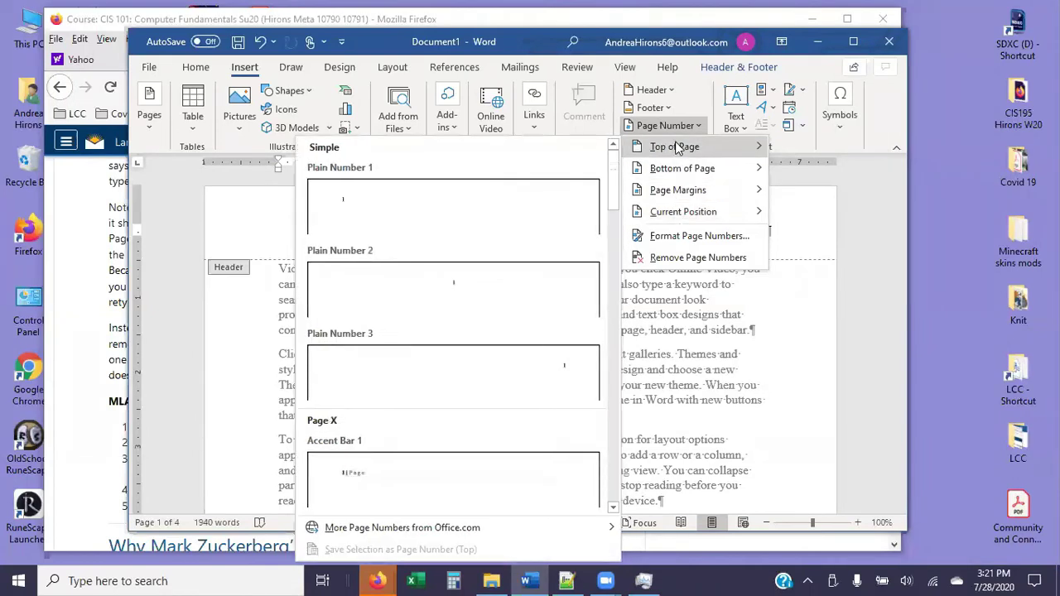
left_click(431, 204)
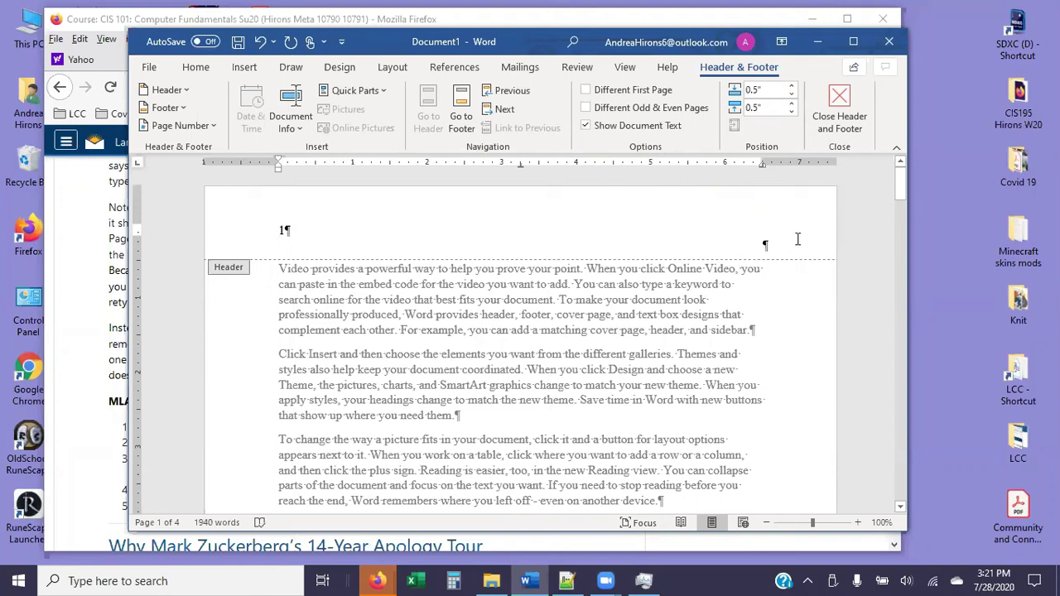
left_click(763, 243)
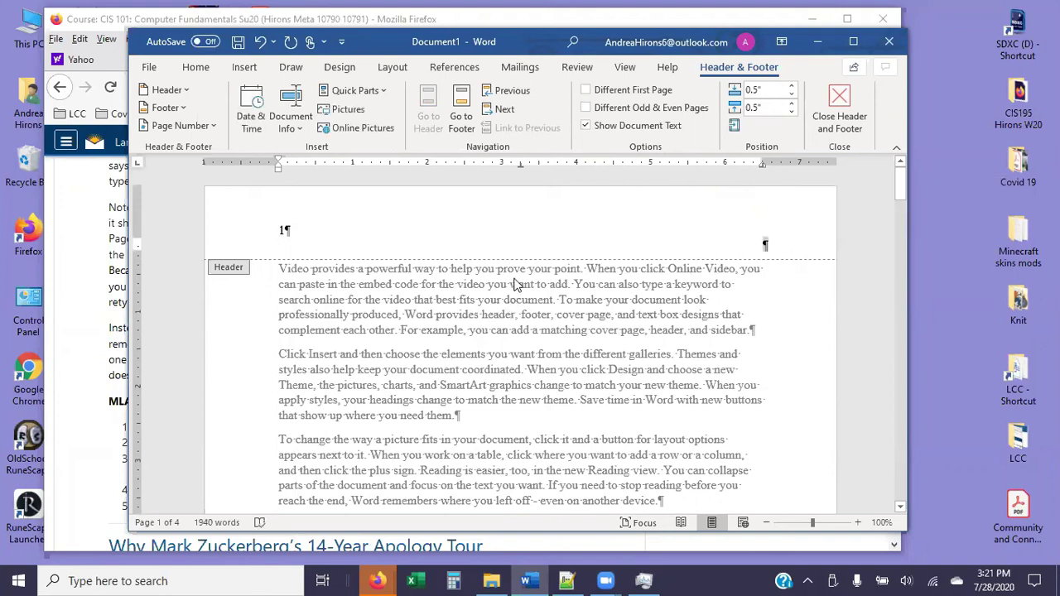
key("ctrl+z")
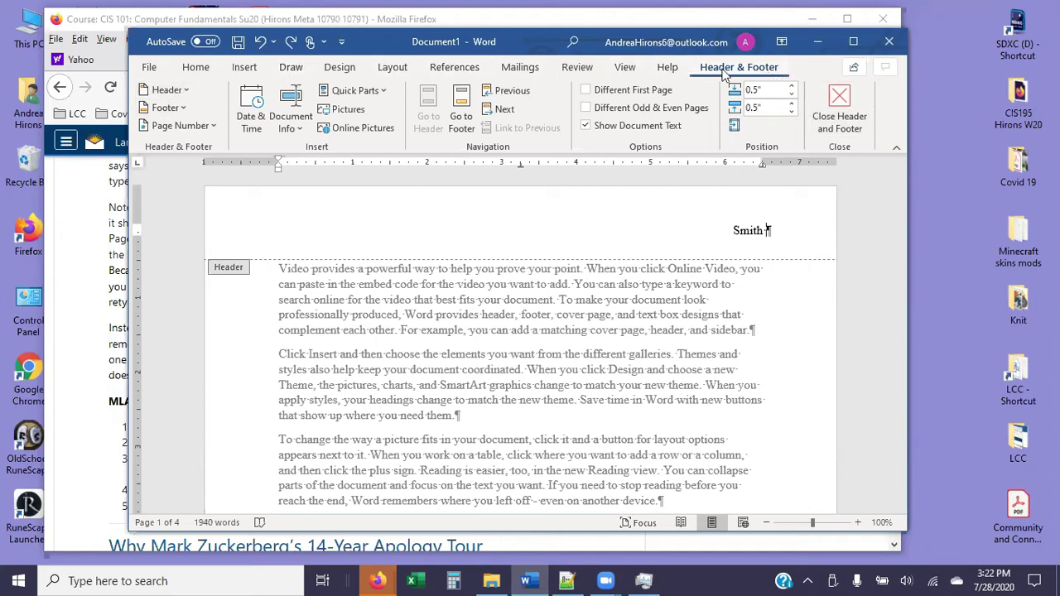
- Compare the commands available inside and outside the header by closing and reopening the header on page 1
double_click(617, 315)
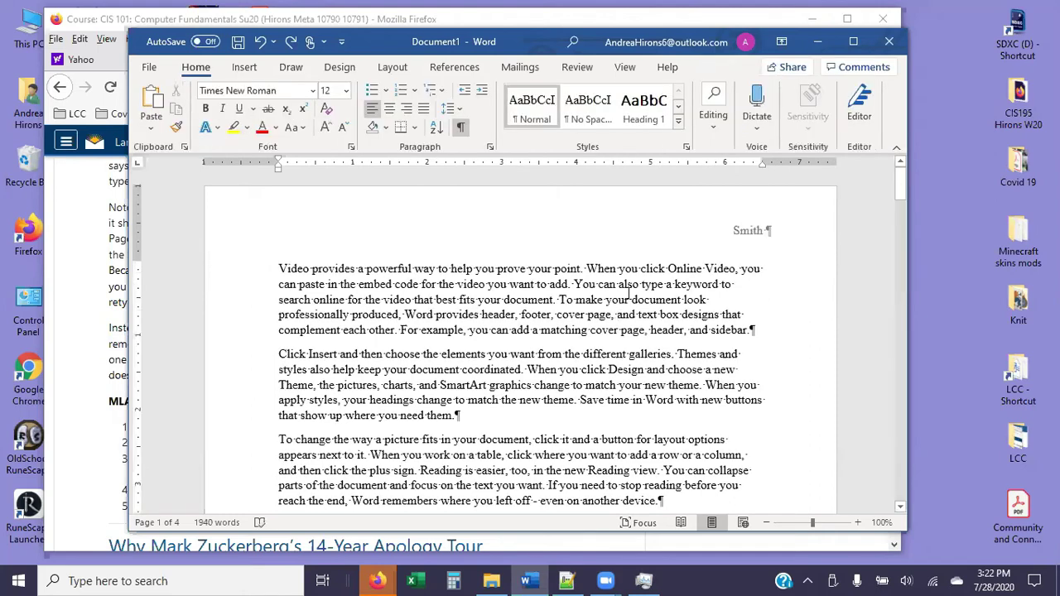
double_click(750, 230)
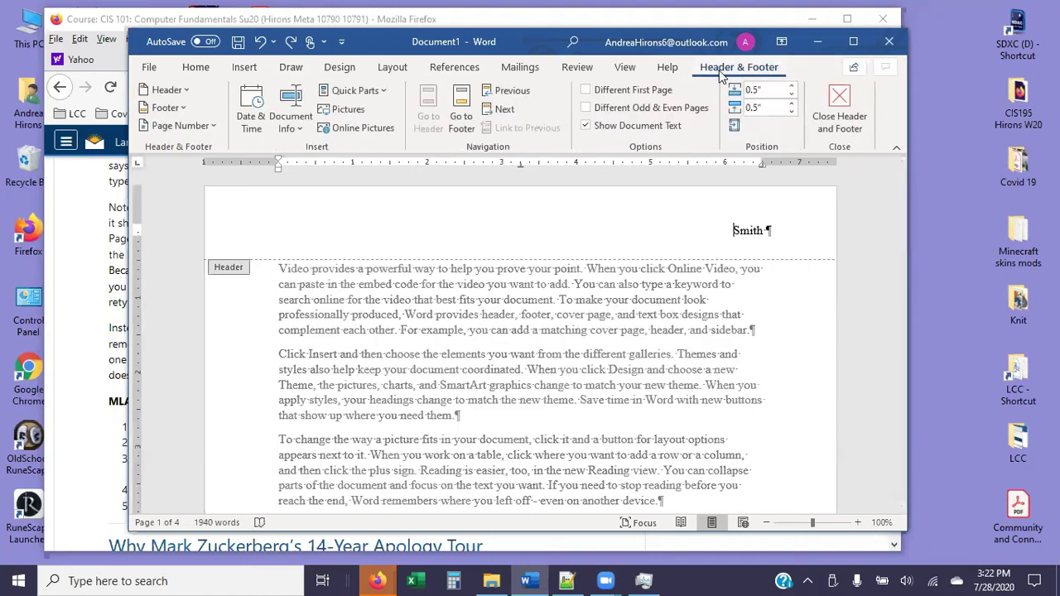
left_click(192, 69)
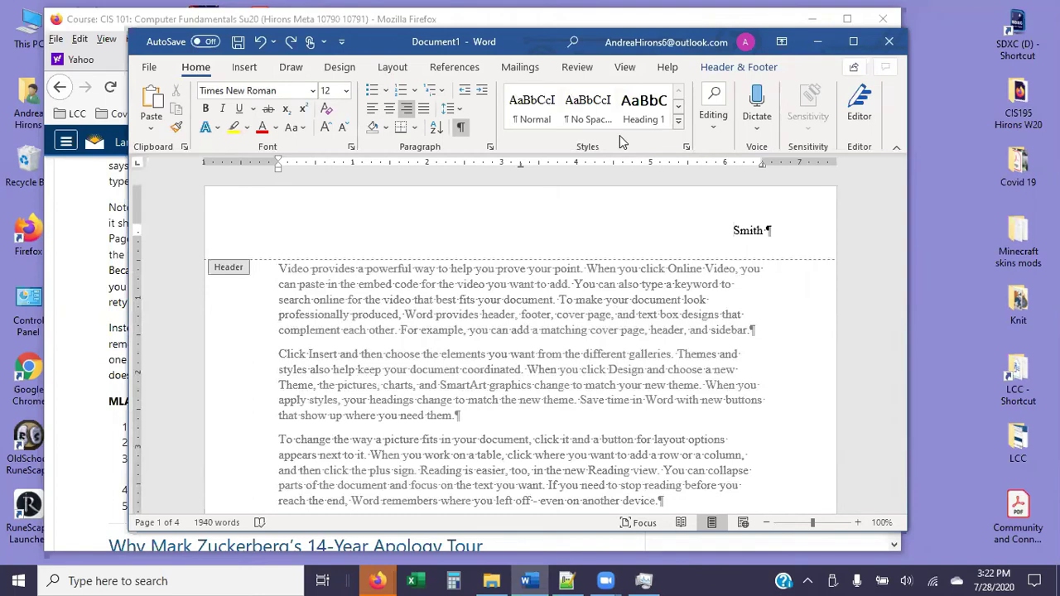
left_click(244, 68)
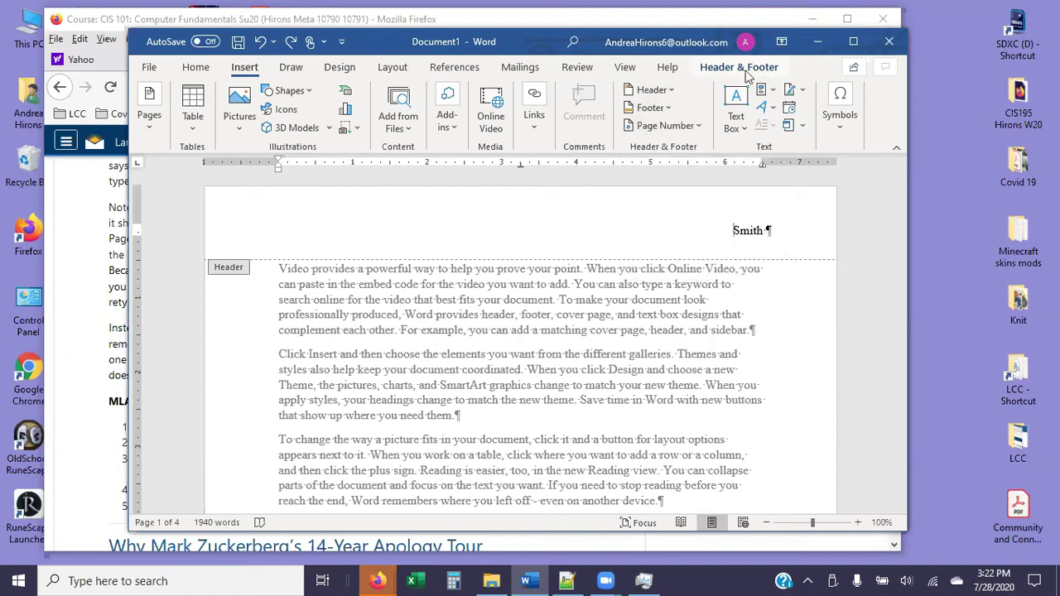
double_click(654, 284)
triple_click(654, 284)
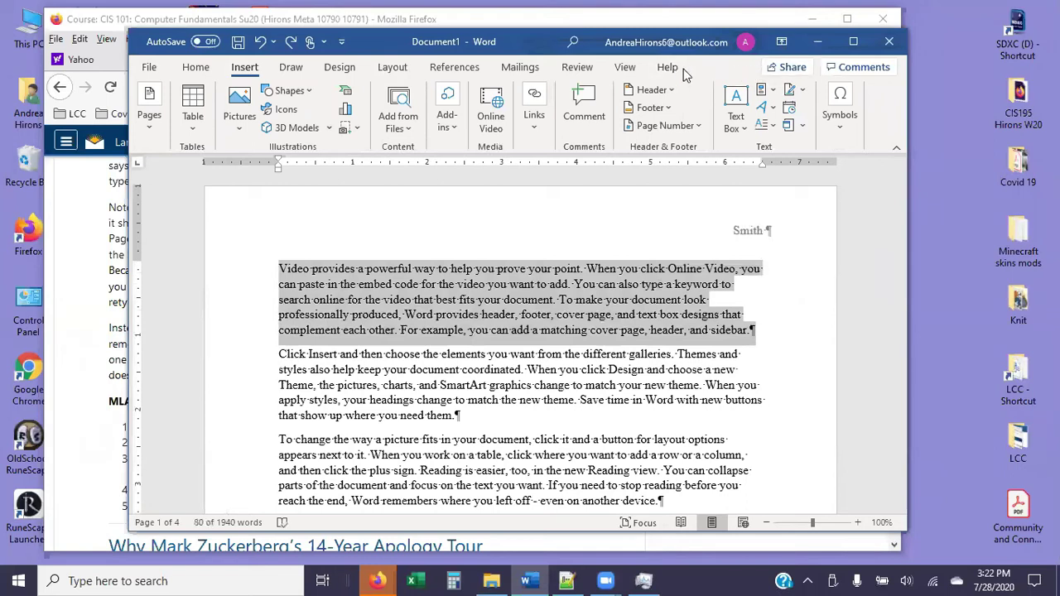
double_click(727, 231)
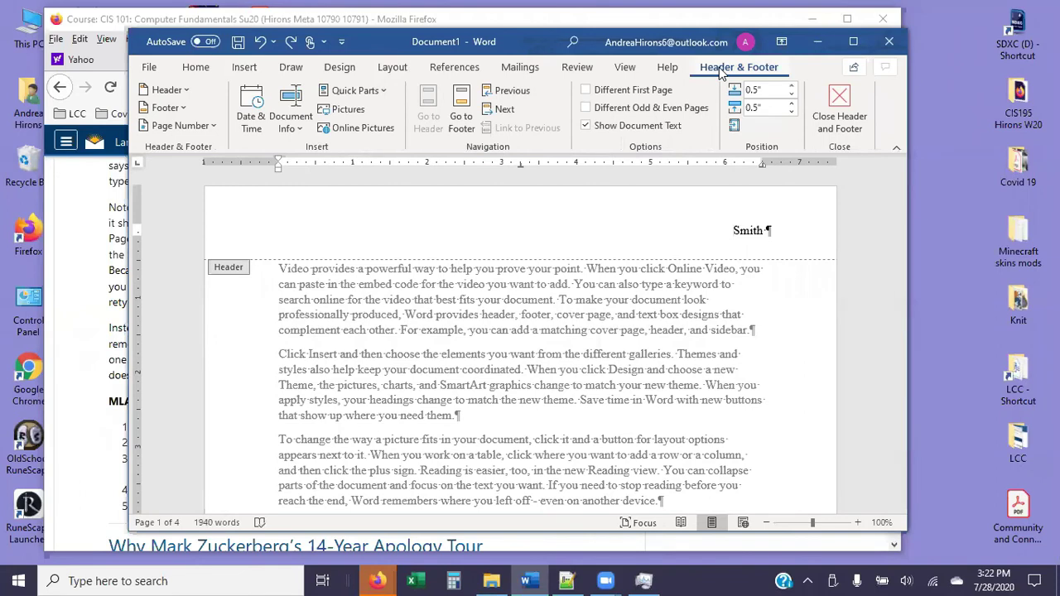
- Insert an automatic Plain Number page number at the current position, right after the last name and space in the page 1 header
left_click(178, 126)
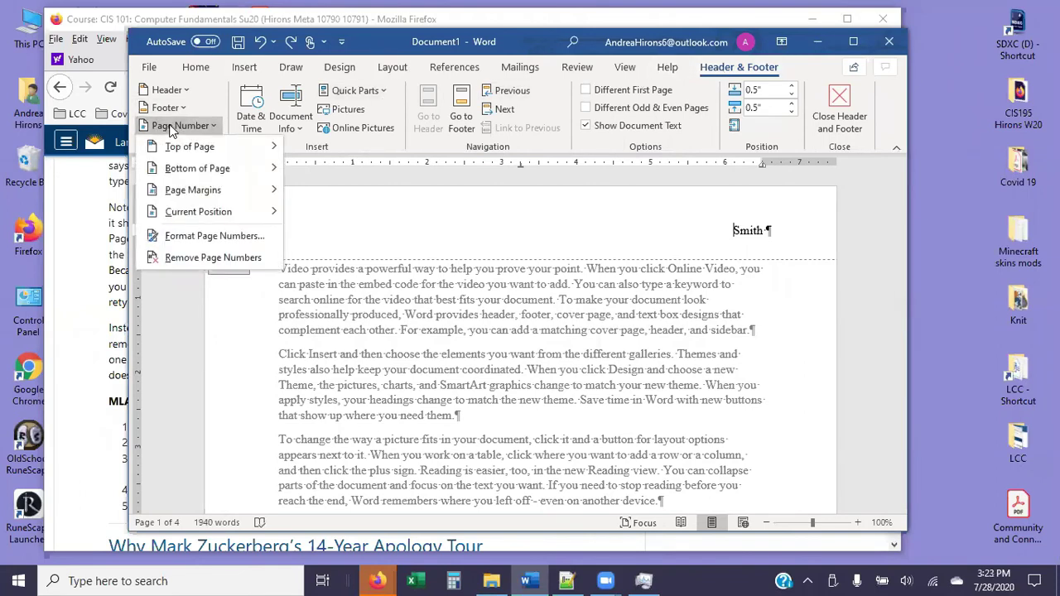
left_click(780, 229)
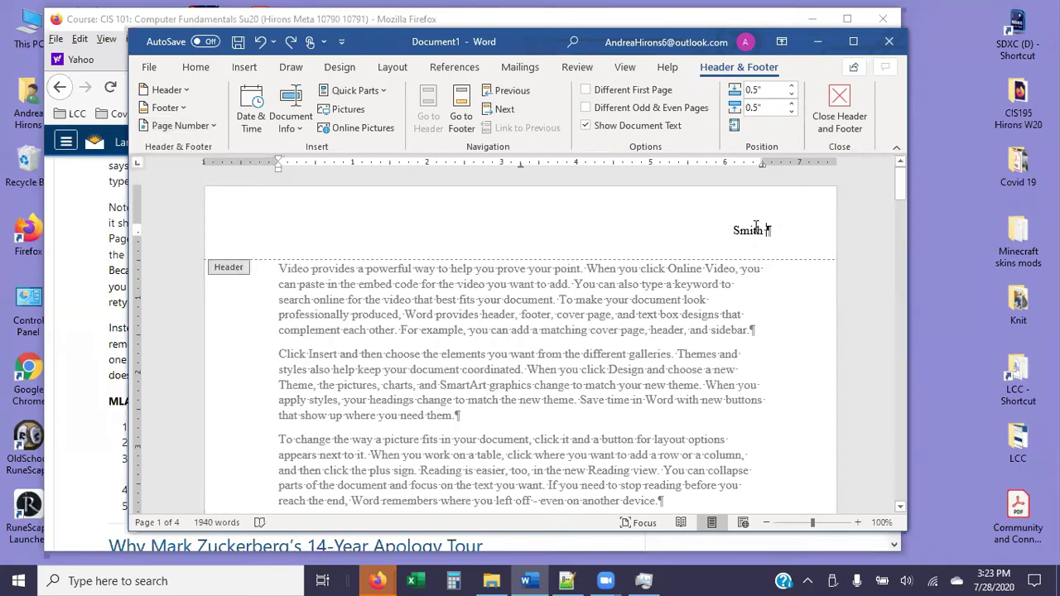
left_click(174, 126)
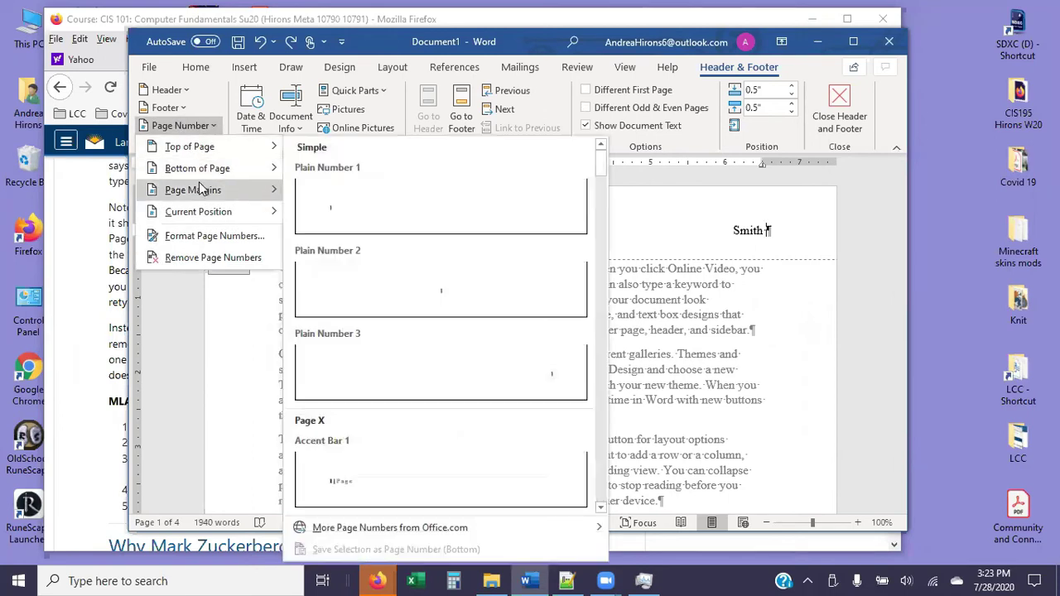
mouse_move(203, 195)
mouse_move(210, 215)
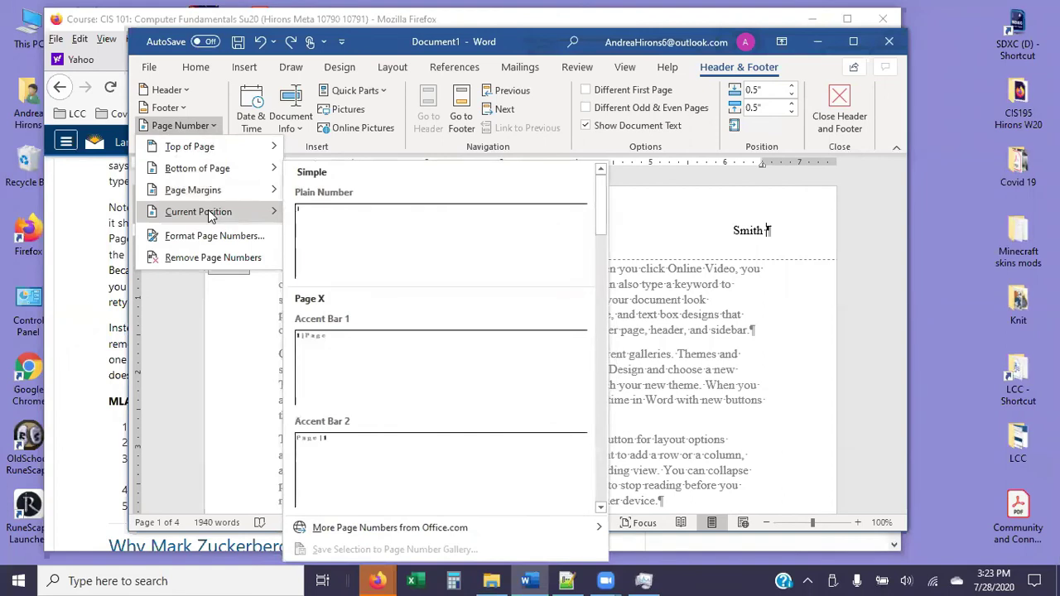
left_click(365, 240)
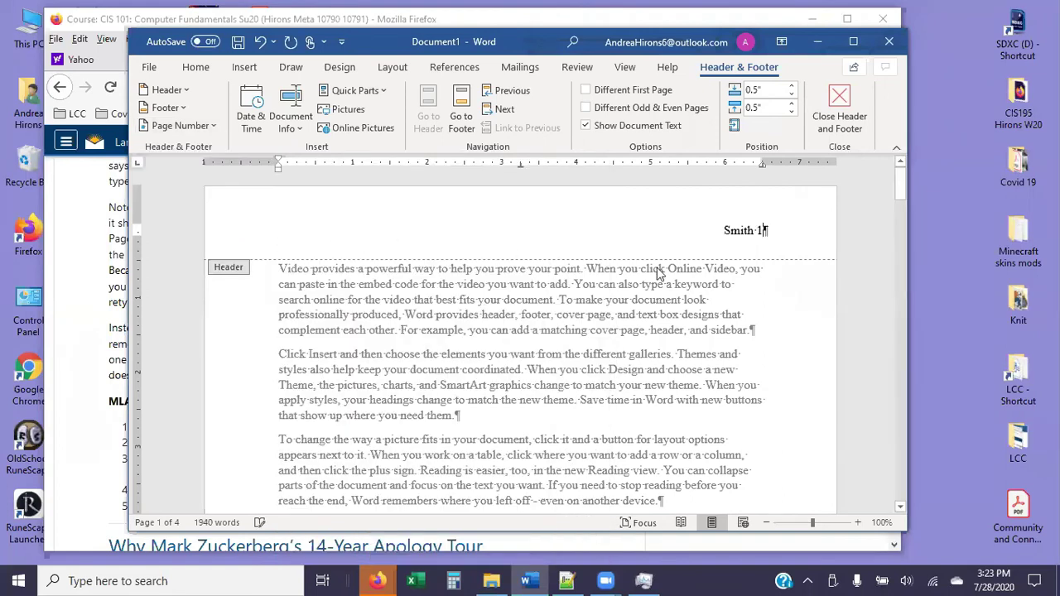
- Examine the last name and automatic page number in the headers of pages 1, 2 and 3
left_click_drag(704, 229, 773, 231)
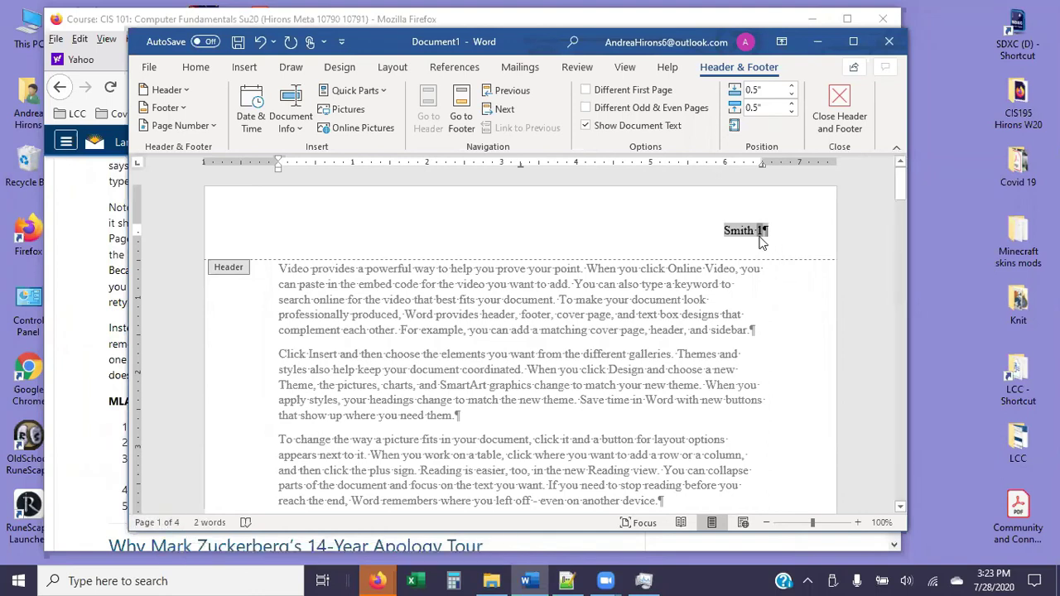
scroll(746, 317, "down", 10)
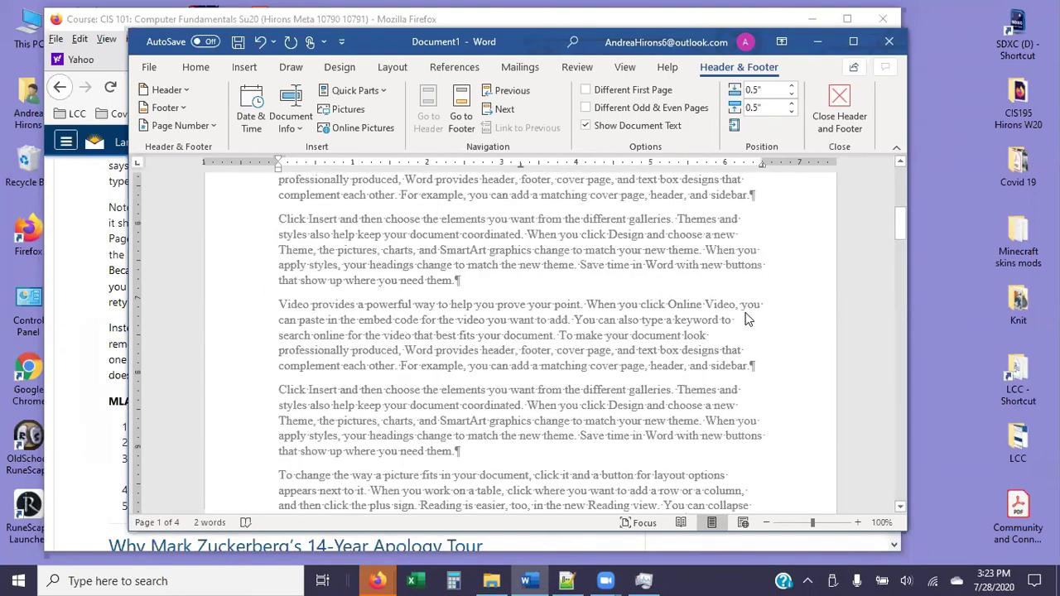
scroll(745, 317, "down", 3)
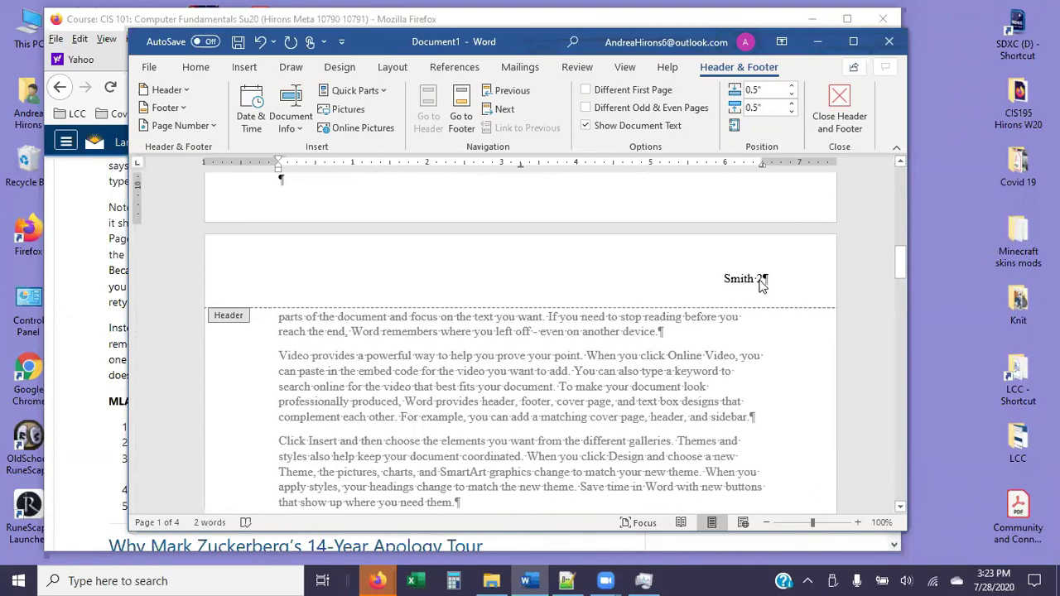
left_click(761, 280)
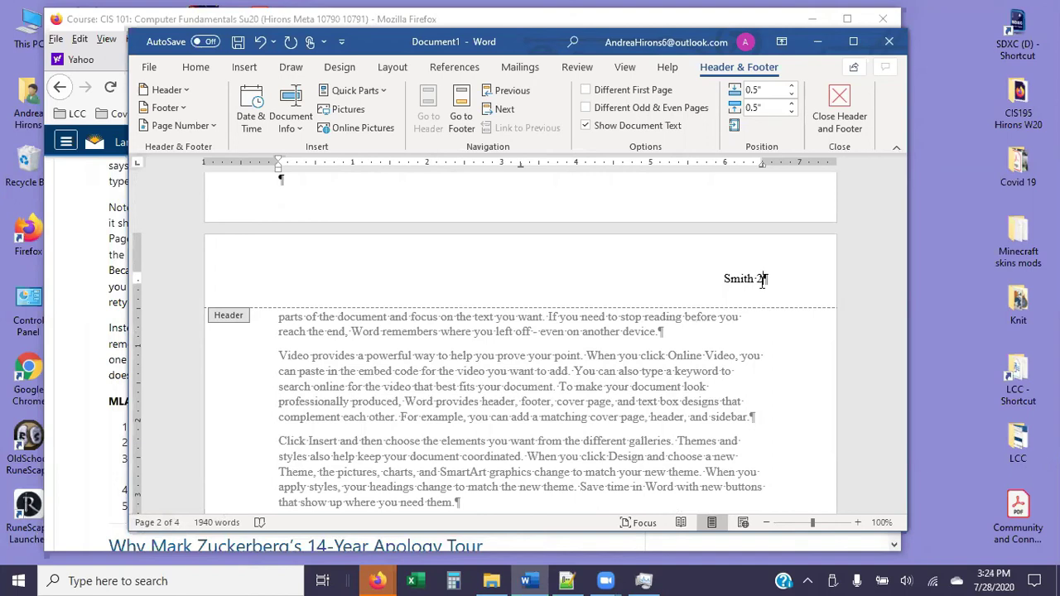
double_click(731, 278)
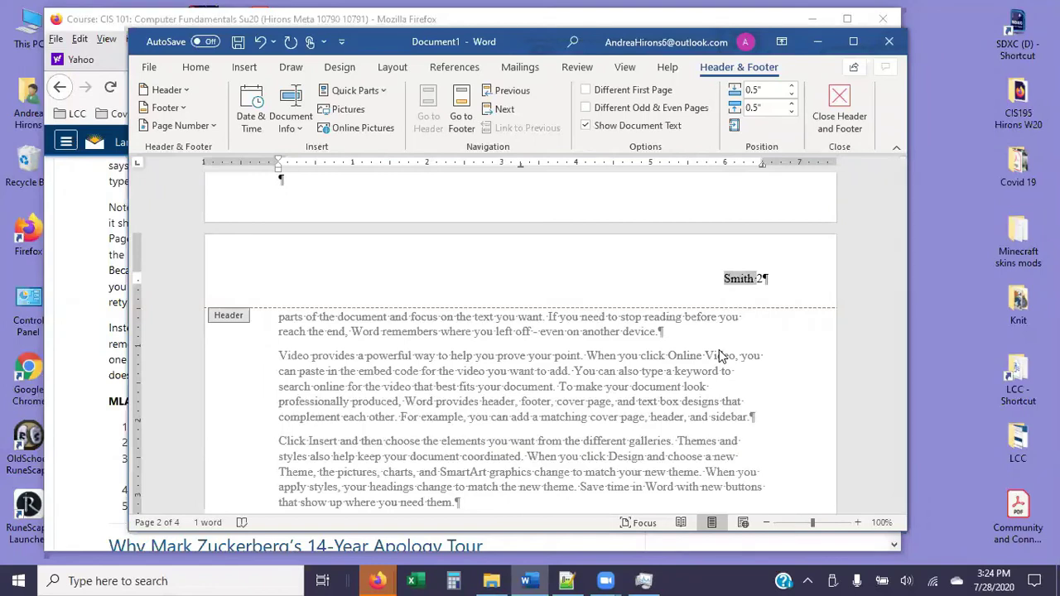
left_click(760, 279)
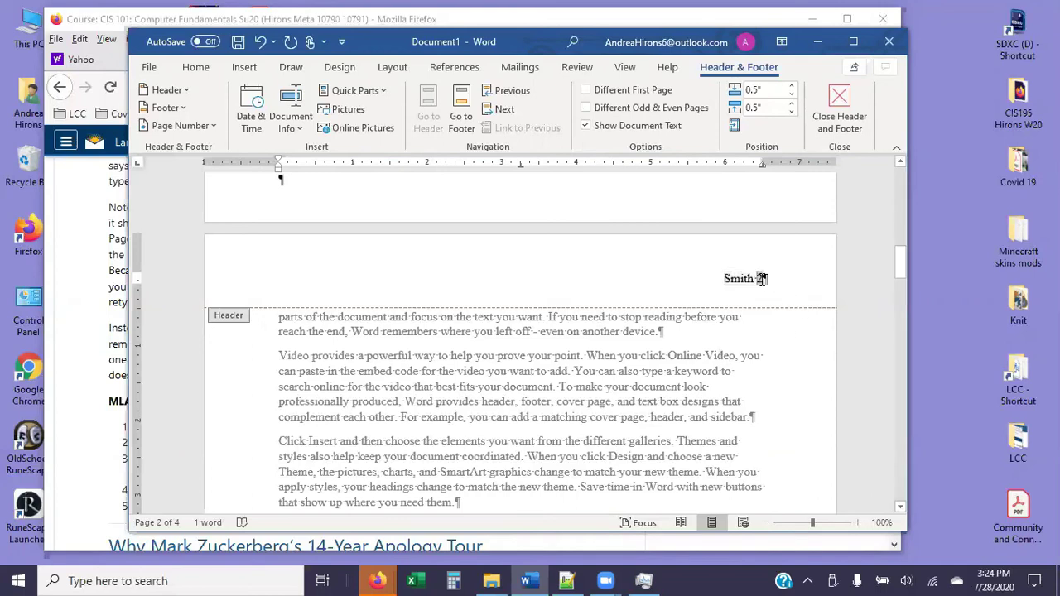
double_click(760, 279)
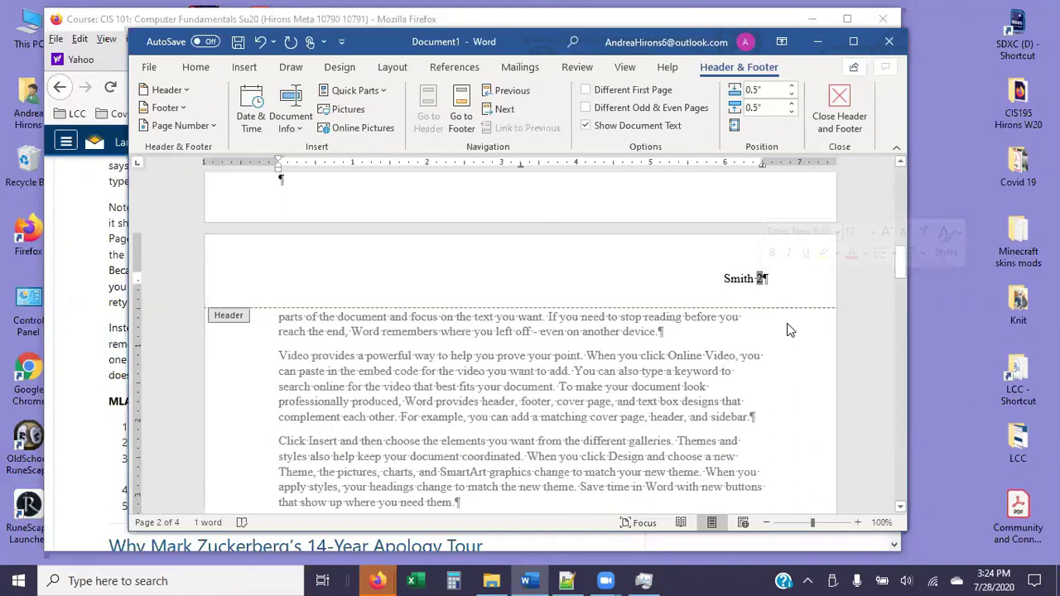
mouse_move(760, 286)
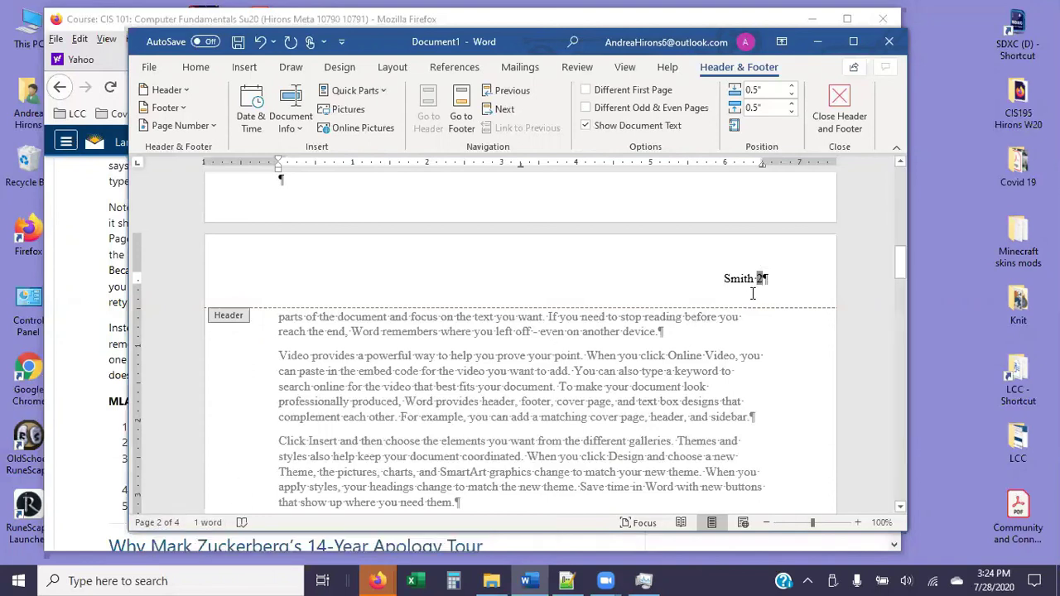
scroll(752, 378, "down", 15)
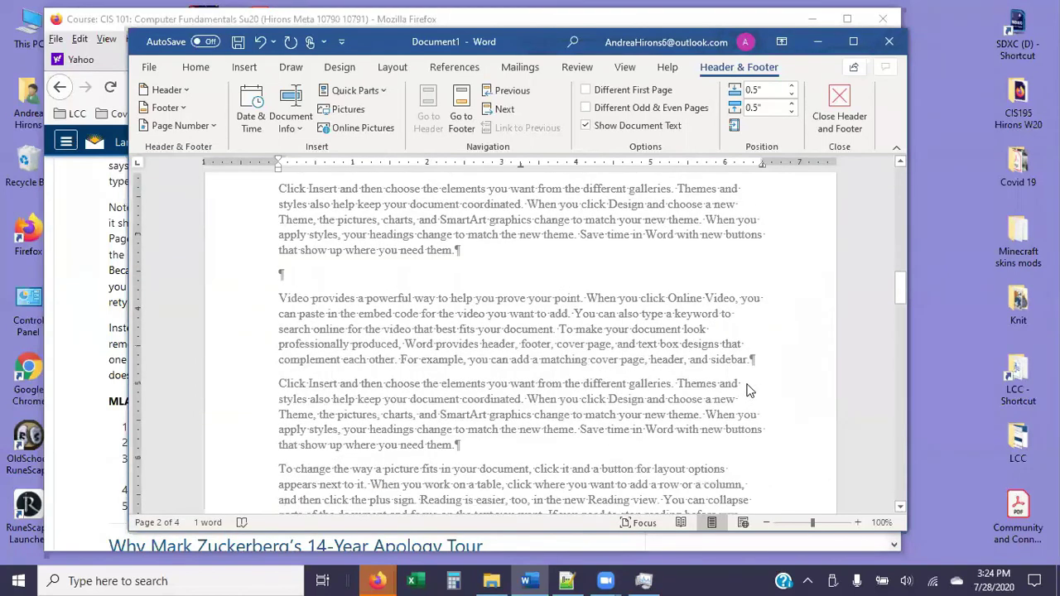
left_click(762, 216)
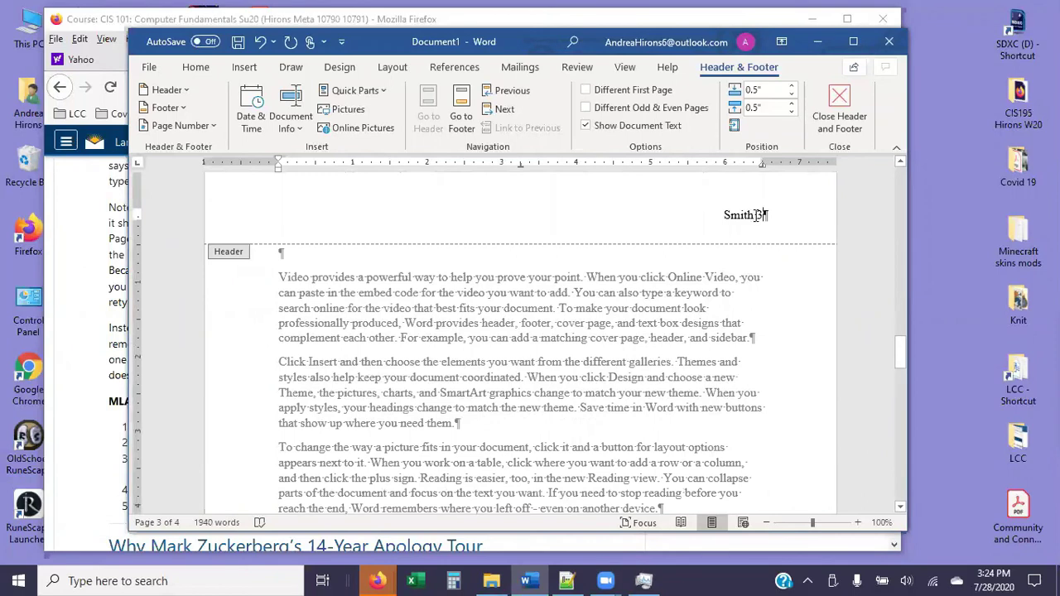
triple_click(757, 216)
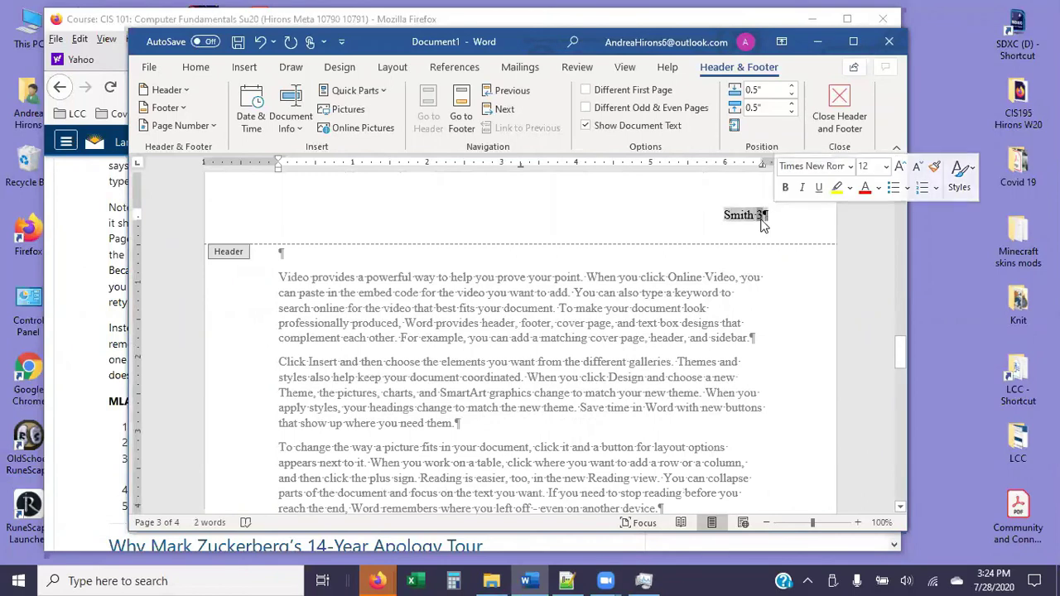
- Check the automatic page number in the page 4 header
left_click(761, 218)
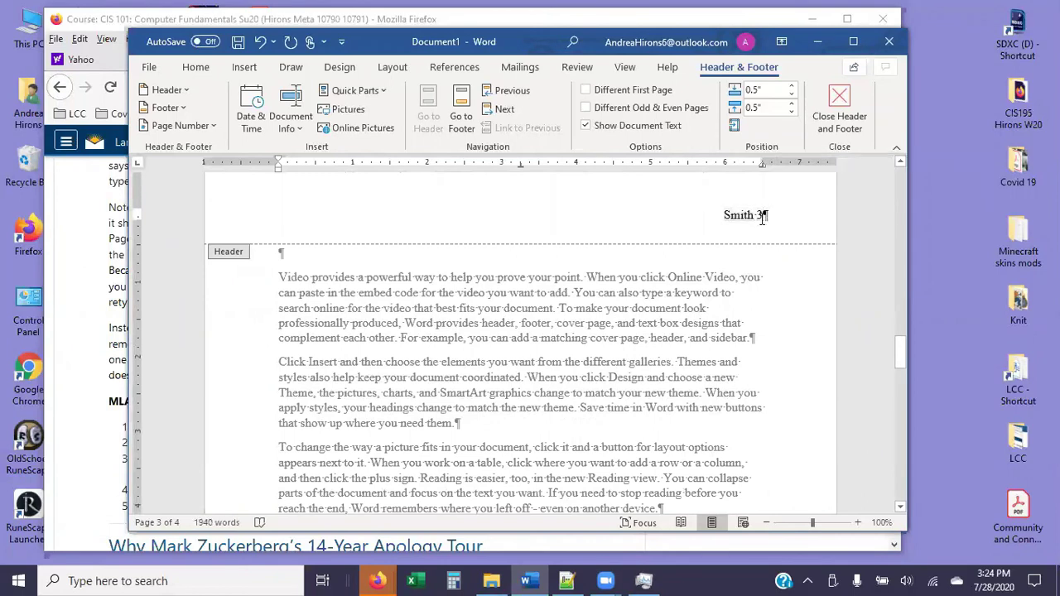
scroll(766, 332, "down", 10)
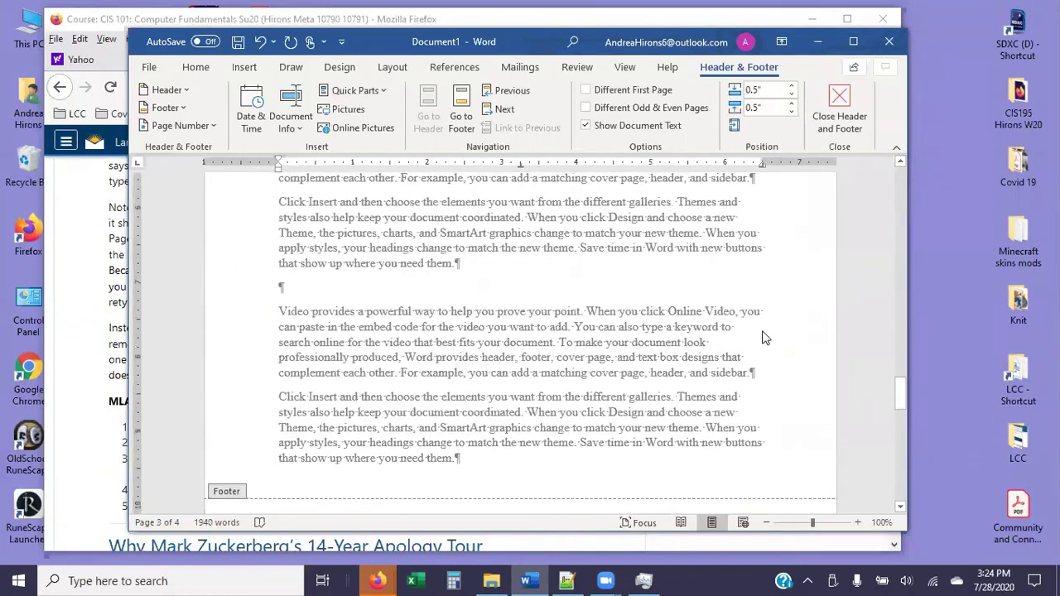
scroll(766, 337, "down", 3)
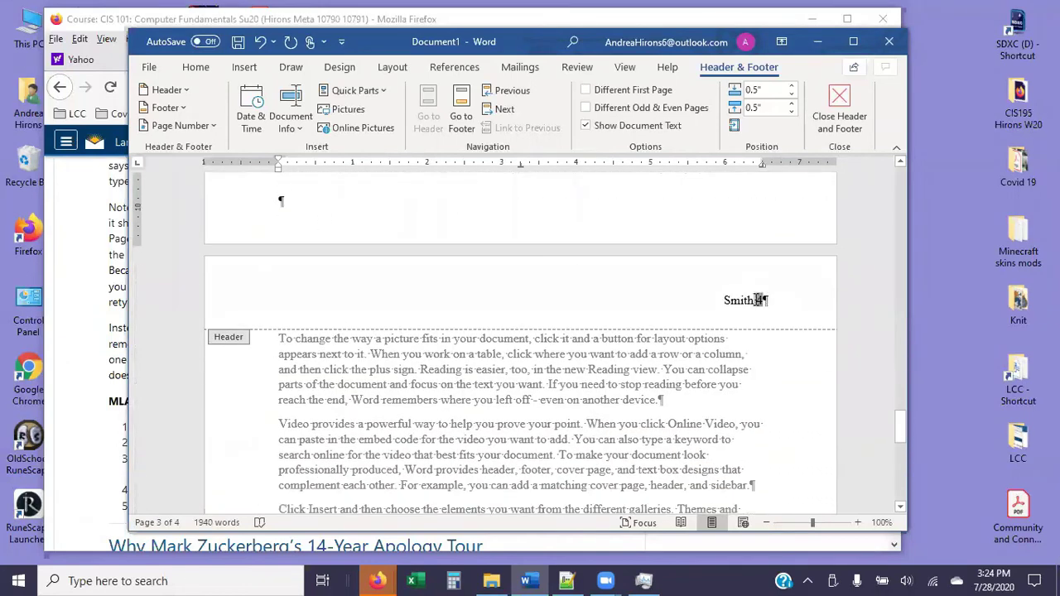
double_click(759, 299)
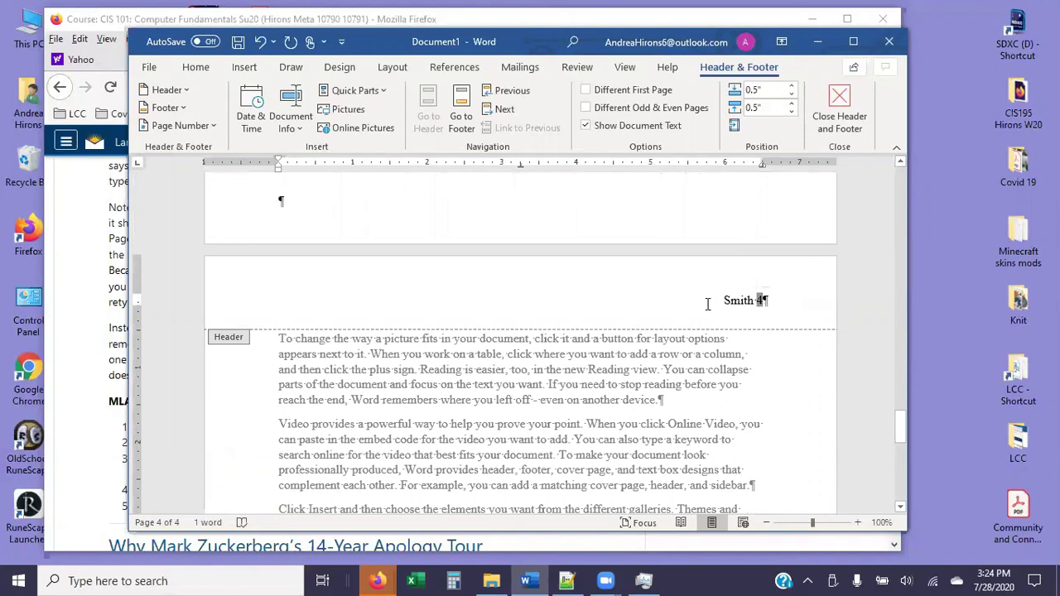
- Delete the last name and page number from the page 4 header, left-align the empty line, and return to the body text
left_click_drag(707, 303, 795, 298)
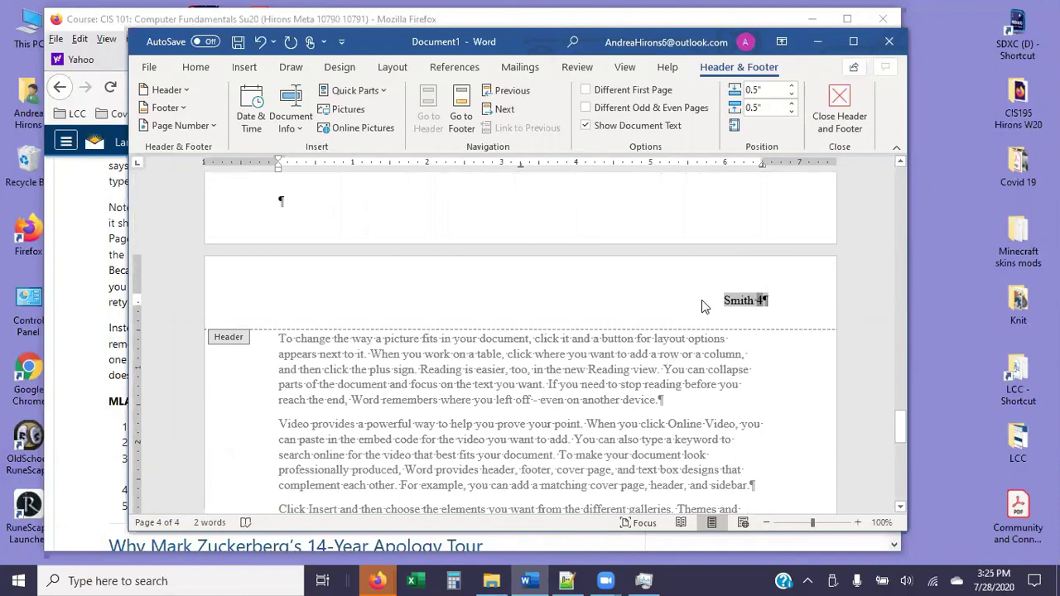
key("Delete")
key("ctrl+e")
key("ctrl+l")
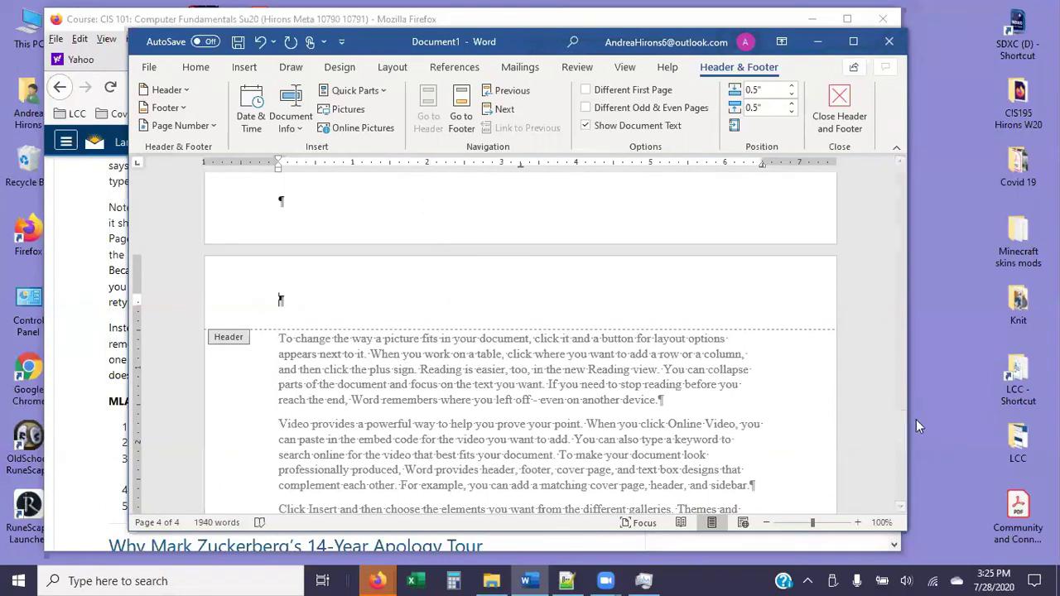
scroll(900, 419, "up", 4)
scroll(530, 331, "down", 4)
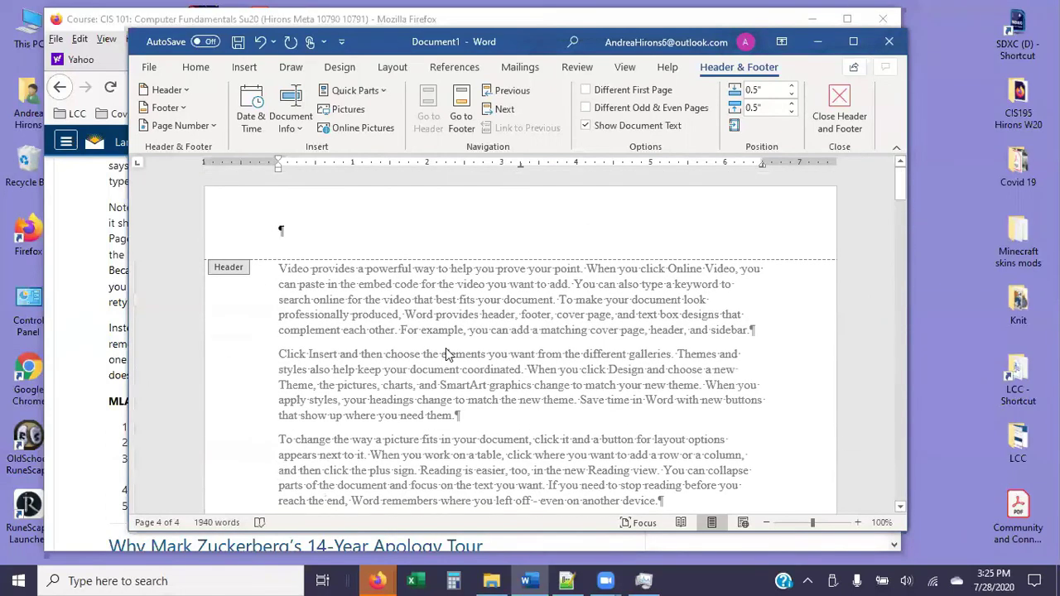
double_click(530, 353)
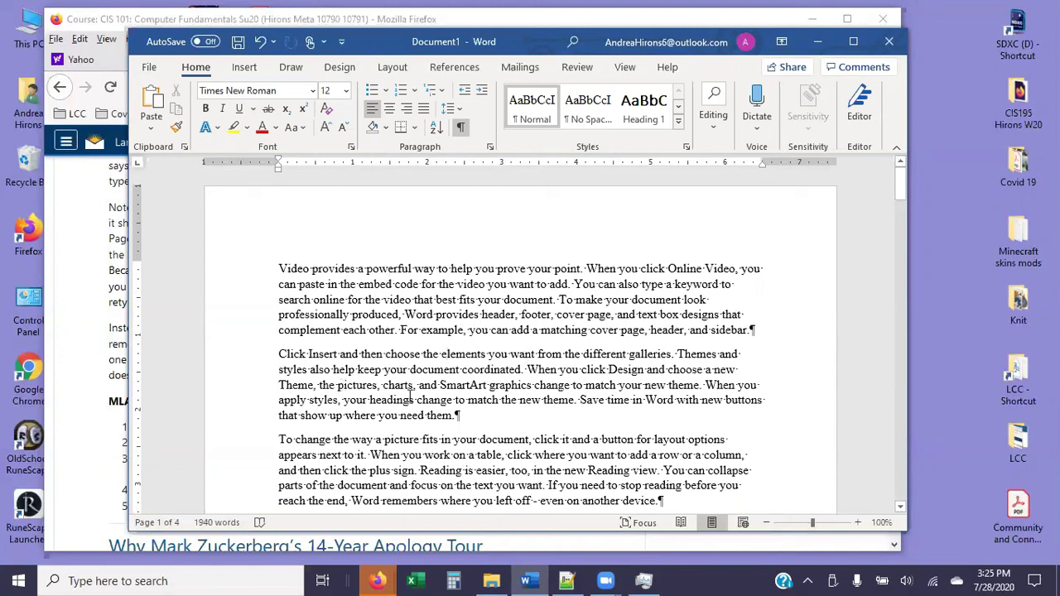
- Enter a last name and a space in the empty page 1 header, followed by a Plain Number page number at the current position
double_click(355, 218)
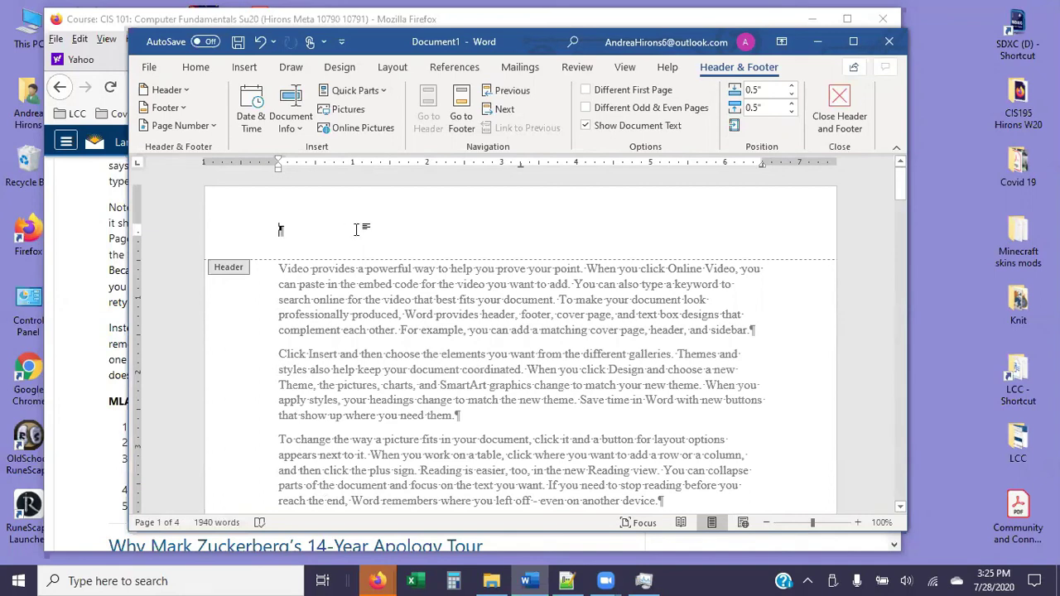
type("Brown")
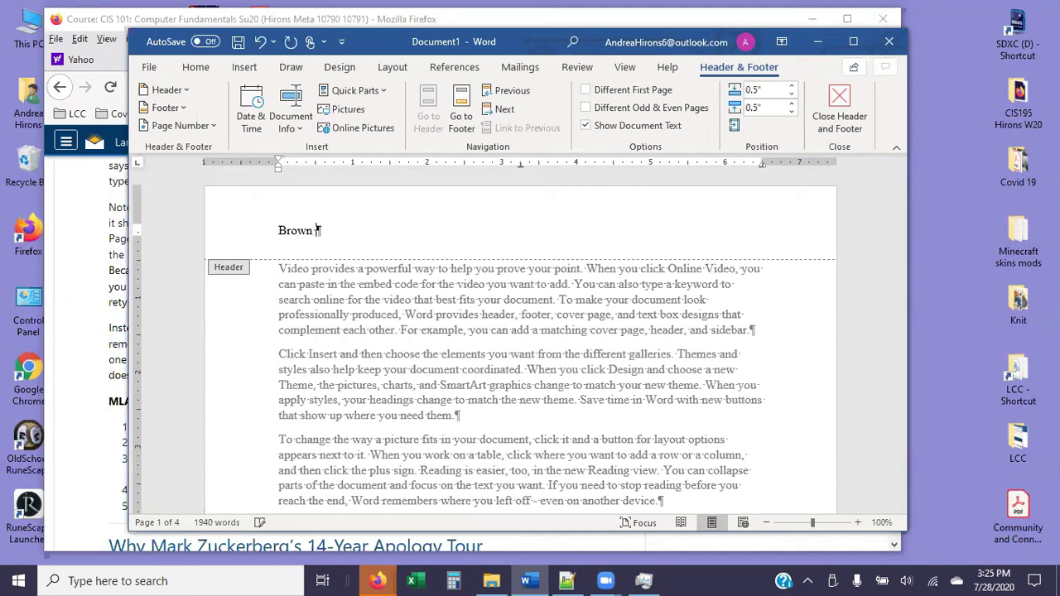
left_click(199, 127)
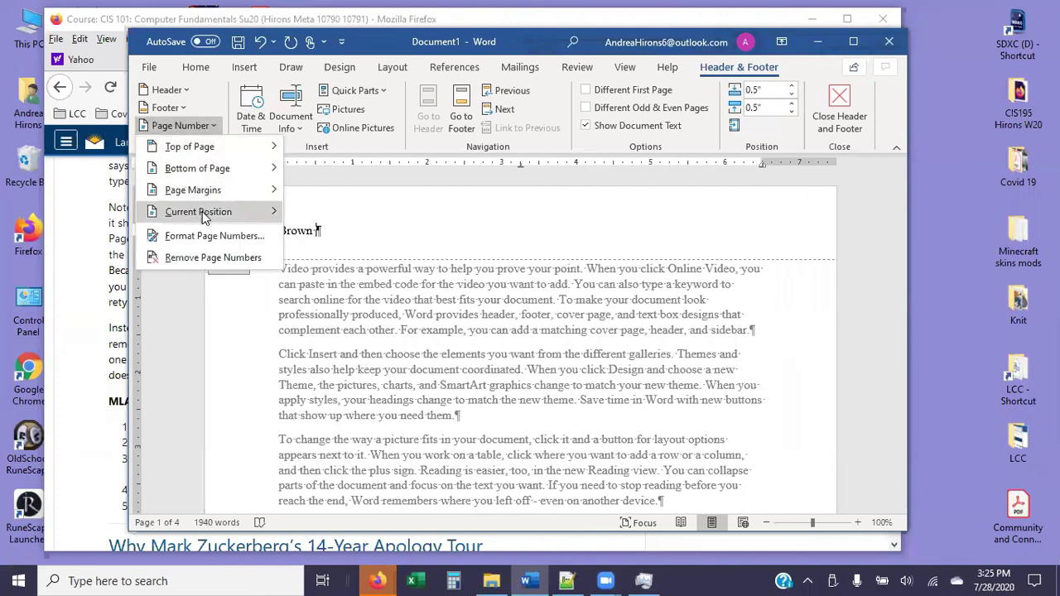
mouse_move(202, 211)
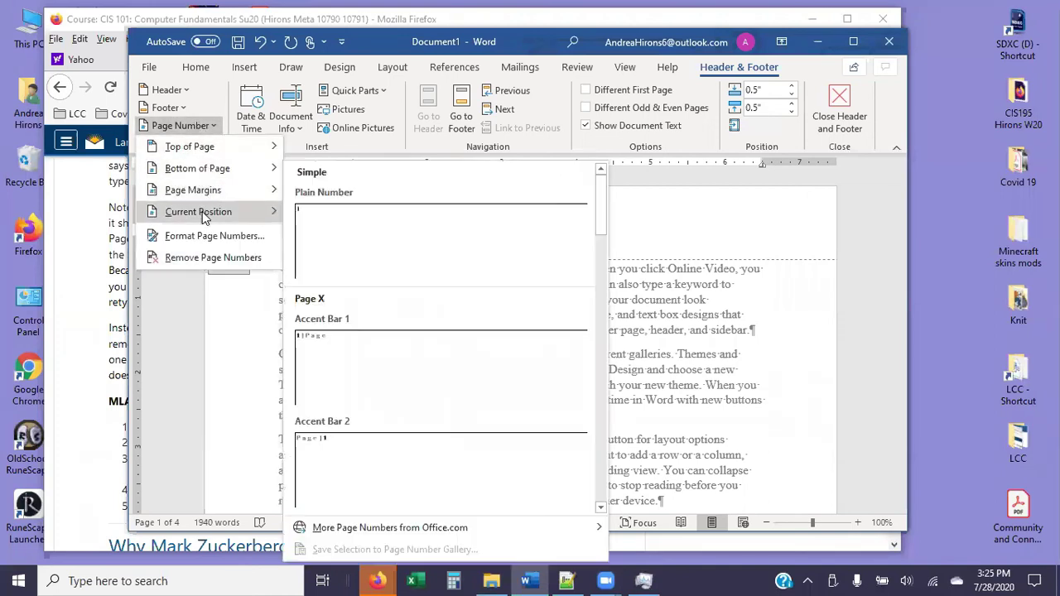
left_click(369, 252)
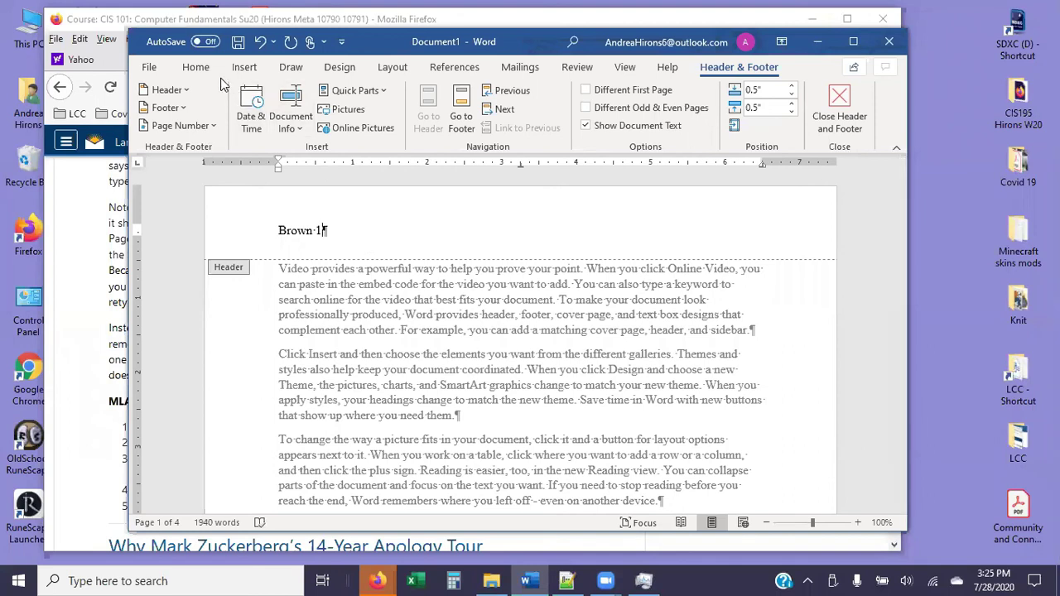
- Right-align the header line with the last name and page number, and close the header
left_click(198, 69)
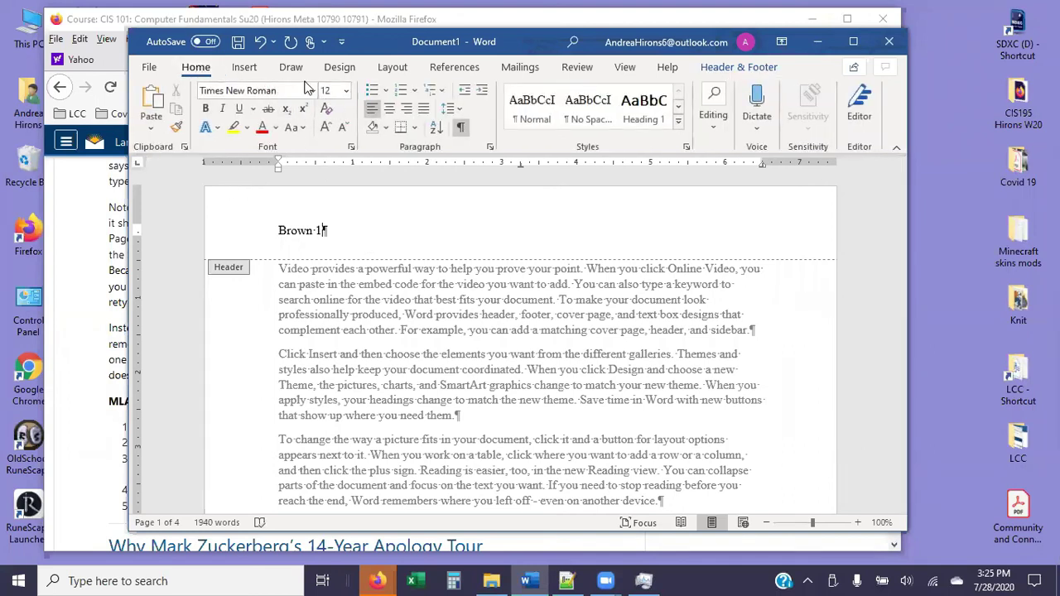
left_click(407, 110)
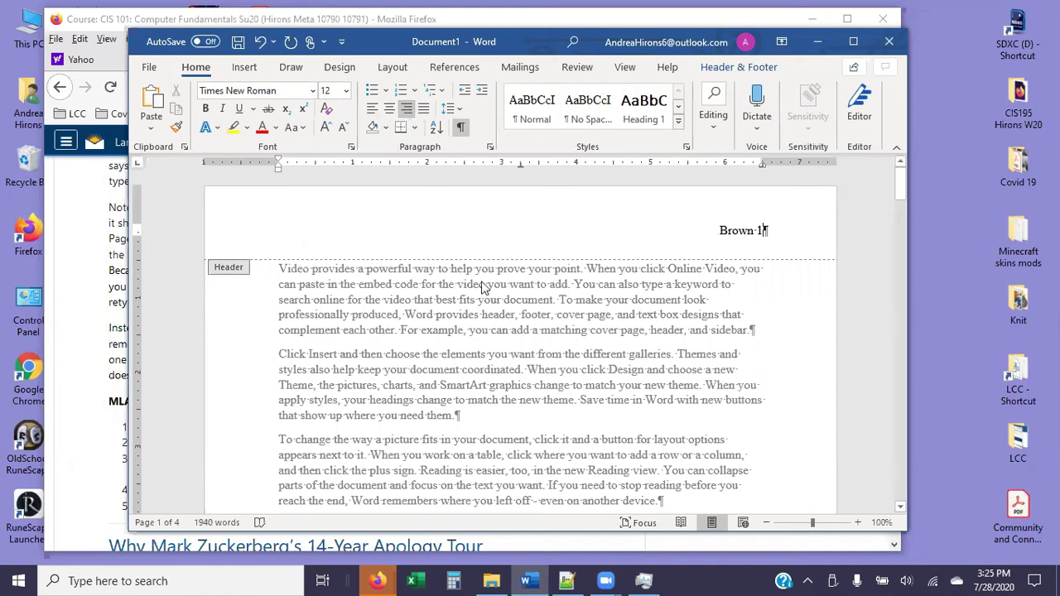
double_click(482, 313)
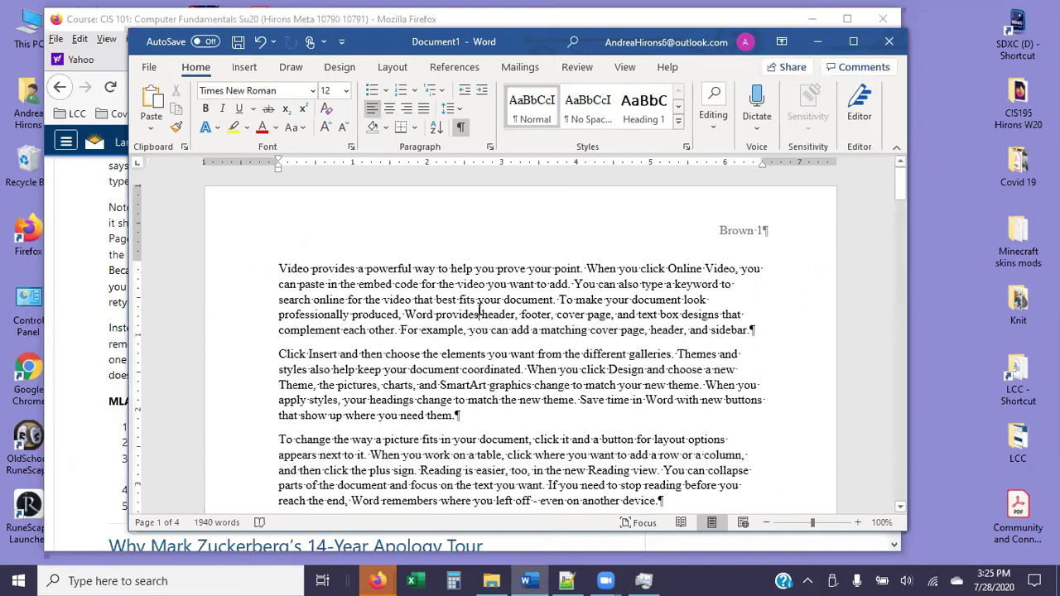